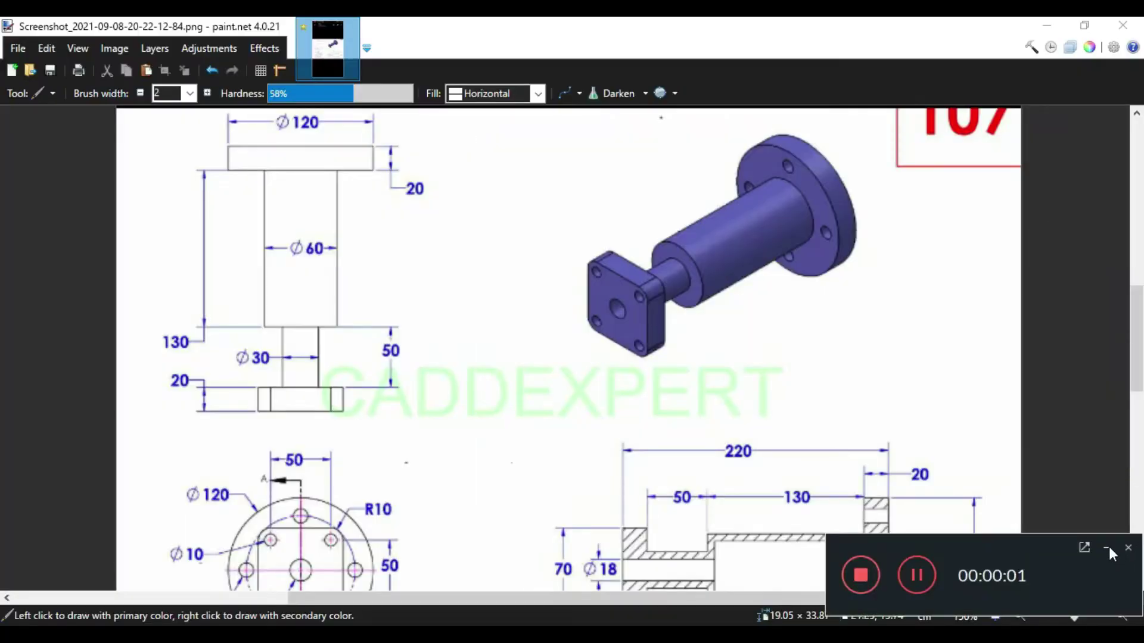
# Scroll through the paint.net reference drawing to review the flanged shaft's views and dimensions.
pyautogui.click(1107, 548)
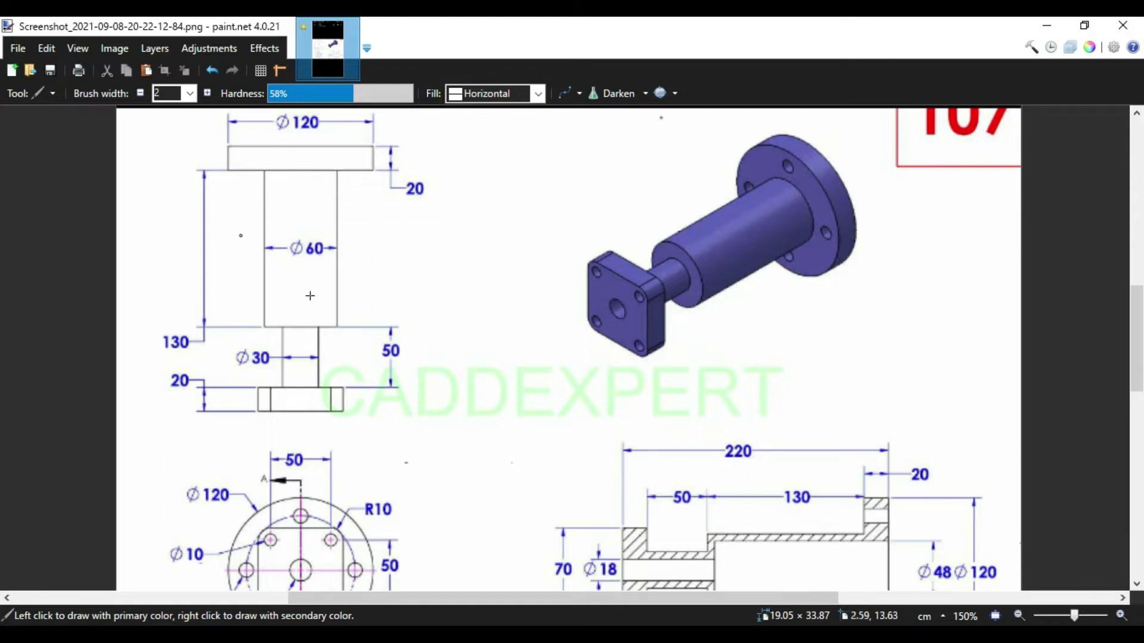
pyautogui.scroll(-3, 325, 293)
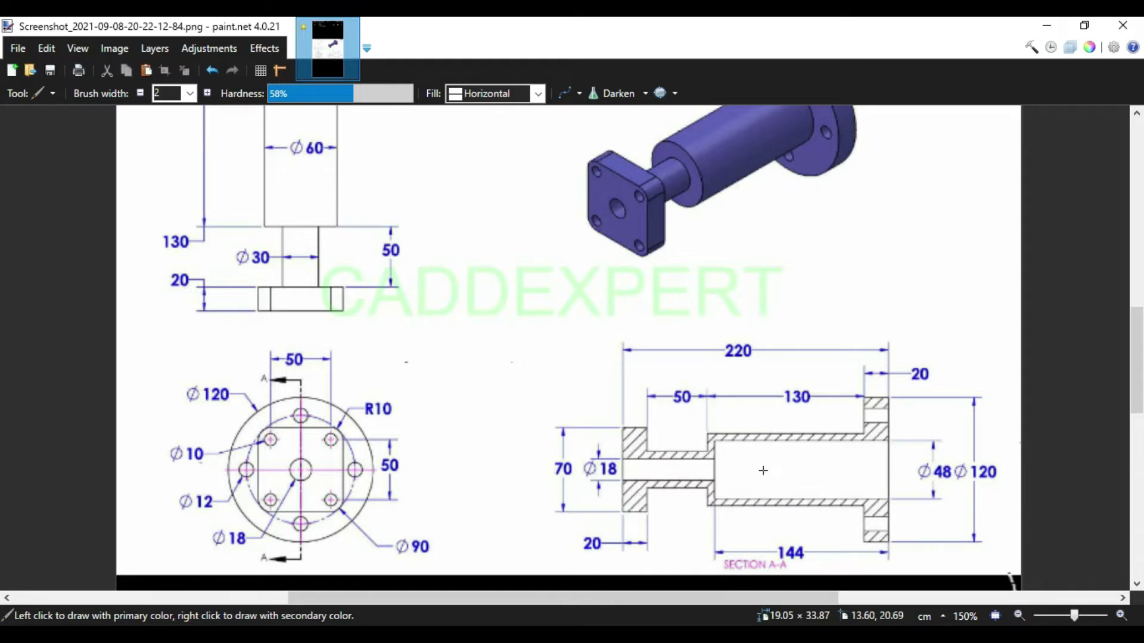
pyautogui.scroll(3, 410, 394)
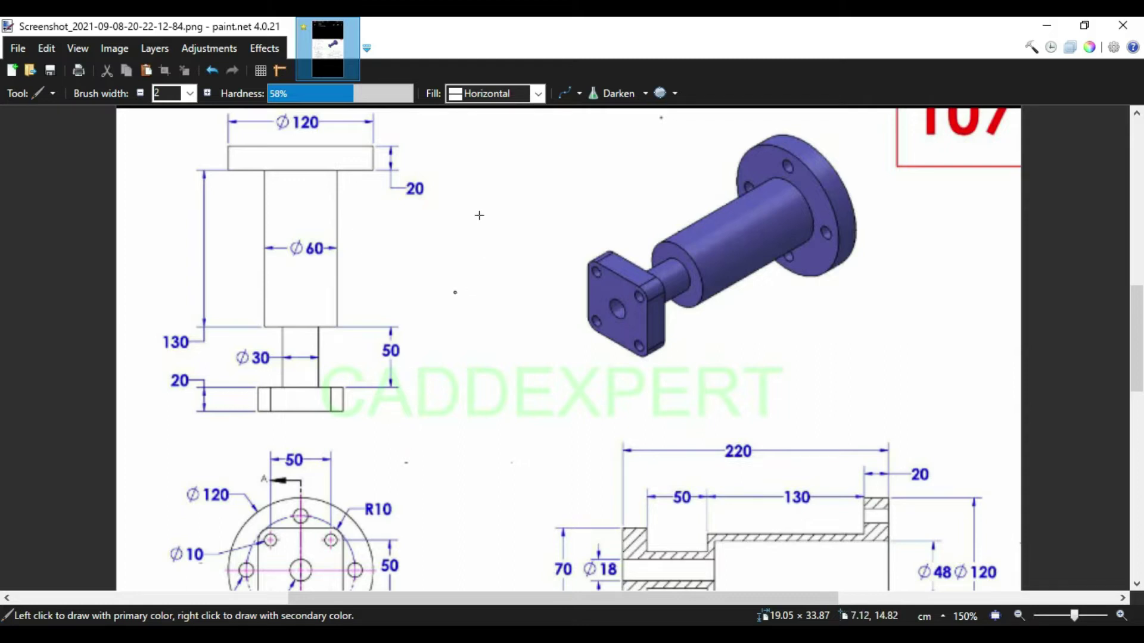
pyautogui.scroll(3, 248, 141)
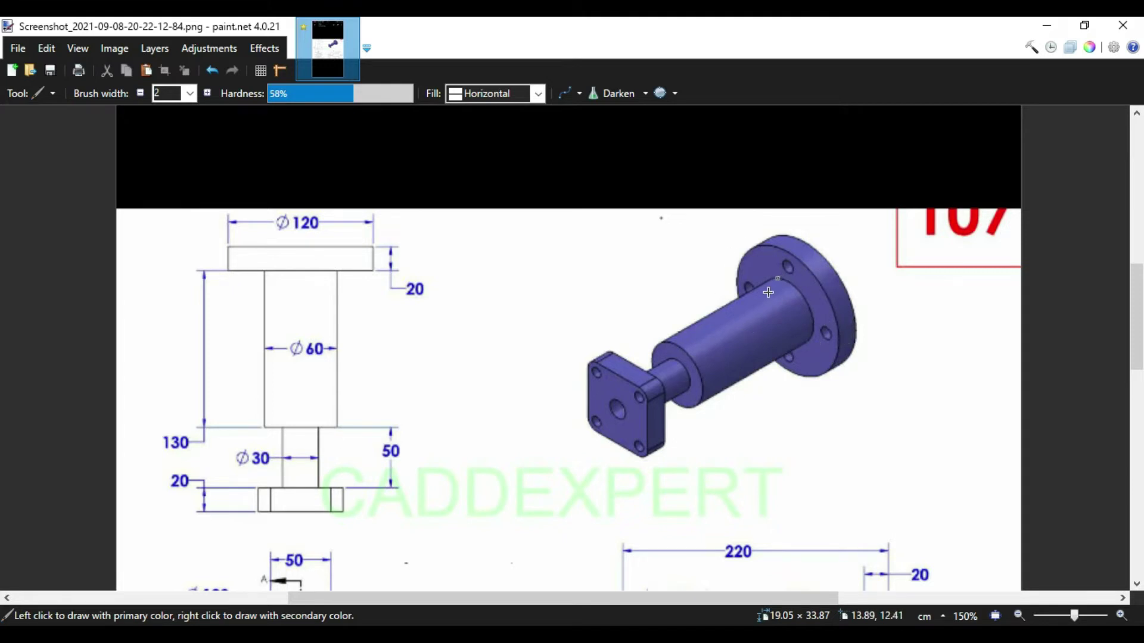
pyautogui.scroll(-3, 495, 313)
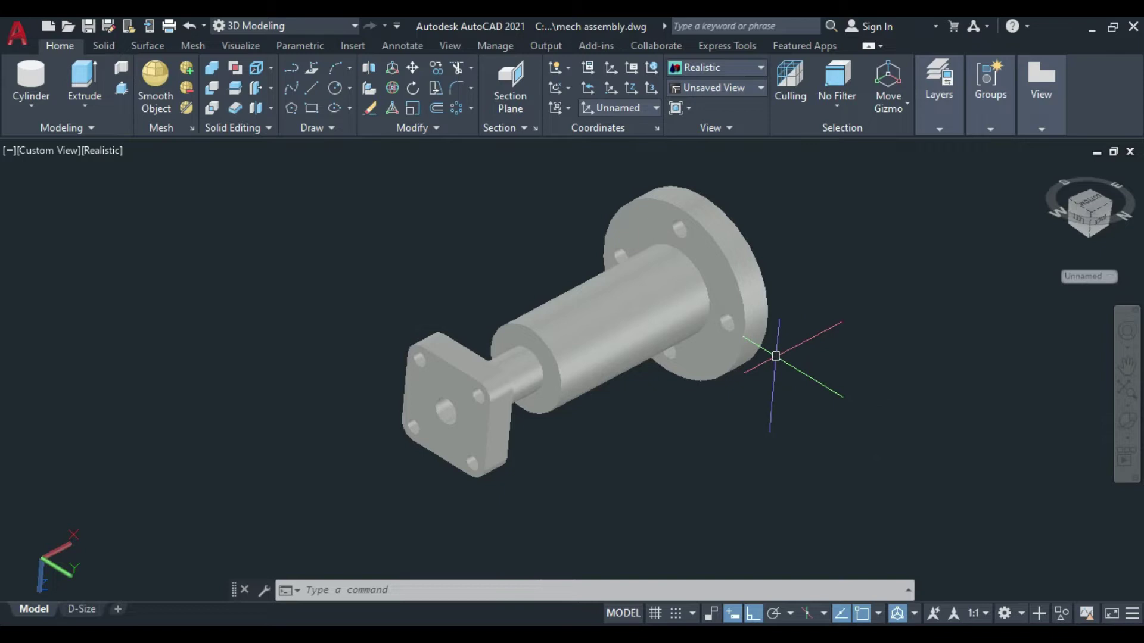
# Orbit the finished shaft model to view it side-on.
pyautogui.click(1122, 417)
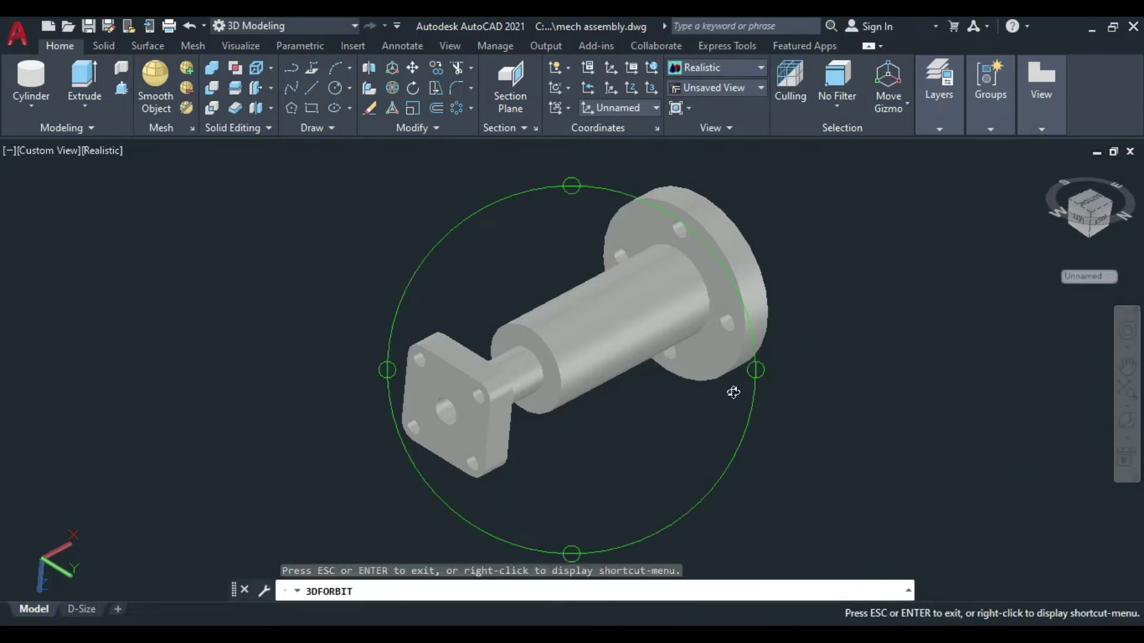
pyautogui.moveTo(733, 392)
pyautogui.mouseDown()
pyautogui.moveTo(580, 449)
pyautogui.moveTo(474, 452)
pyautogui.moveTo(587, 469)
pyautogui.mouseUp()
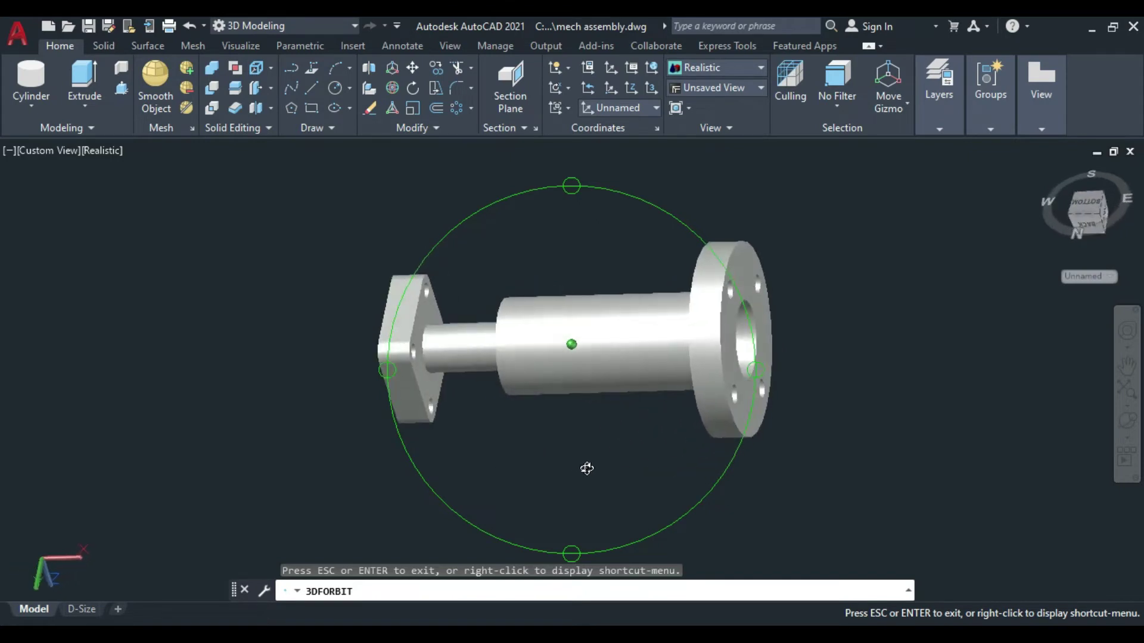
pyautogui.press('Escape')
# Hide the whole shaft assembly and set the viewport to the Top view.
pyautogui.click(842, 205)
pyautogui.click(306, 434)
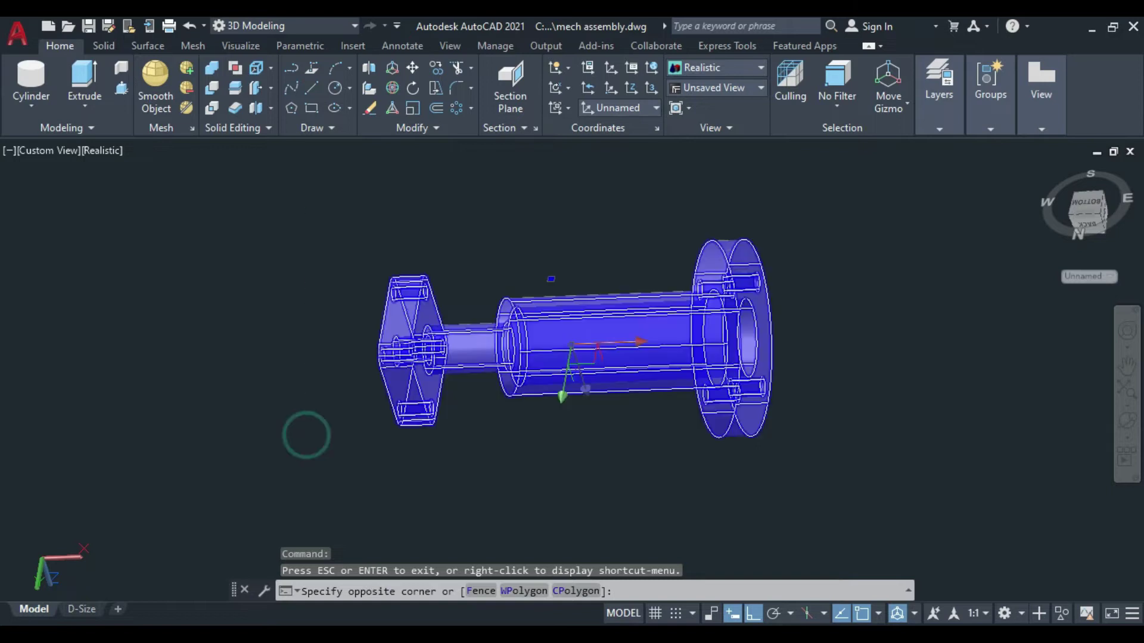
pyautogui.rightClick(290, 287)
pyautogui.moveTo(335, 296)
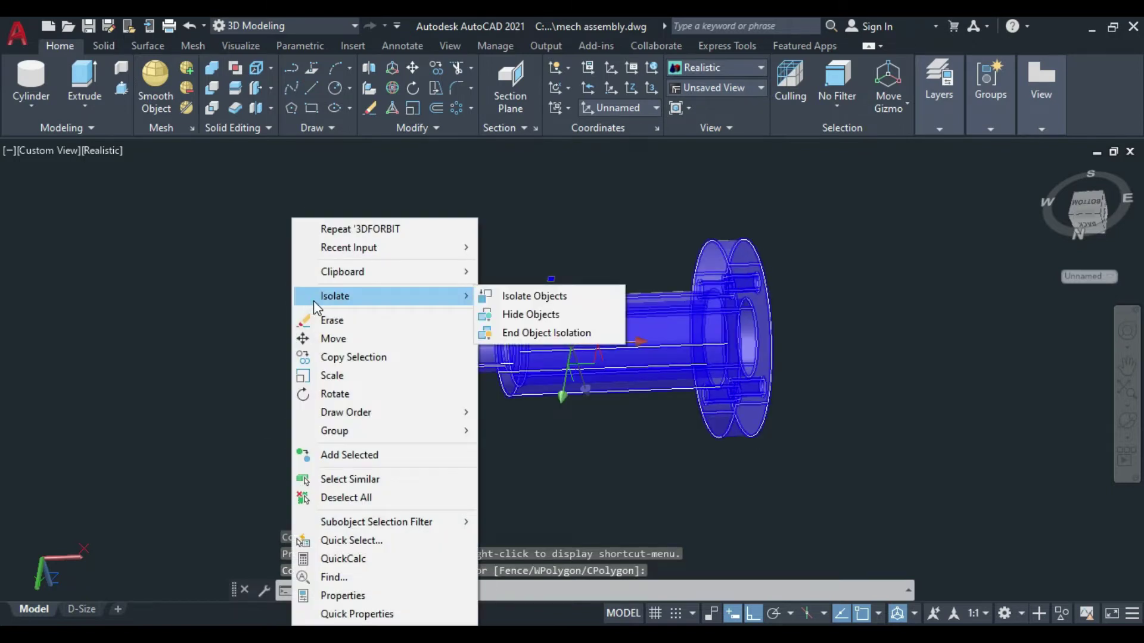
pyautogui.click(516, 314)
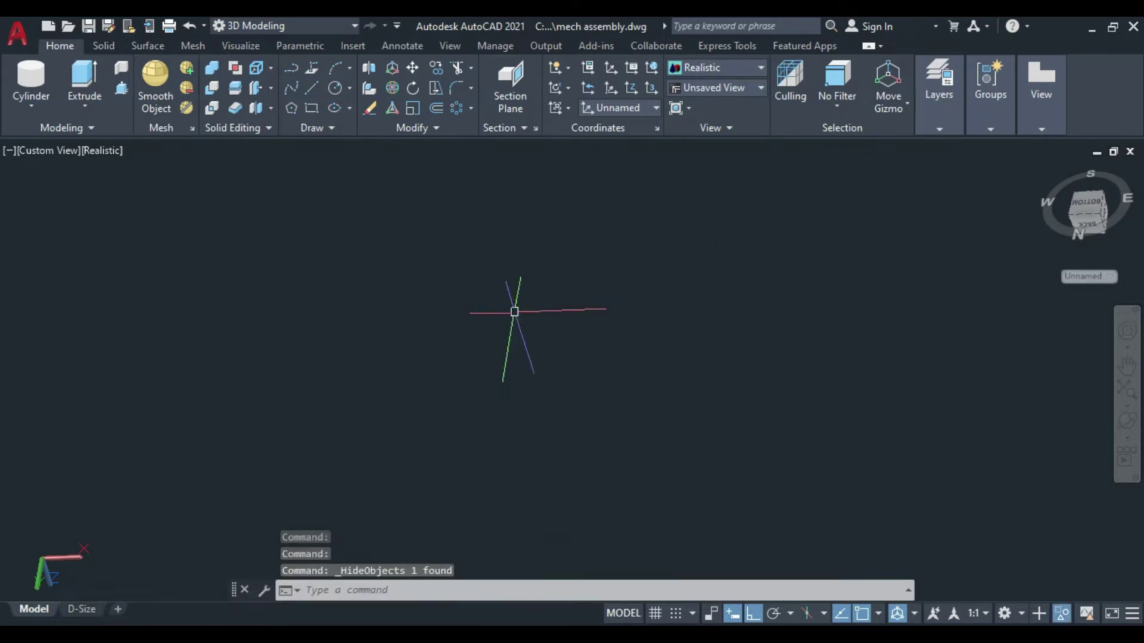
pyautogui.click(38, 153)
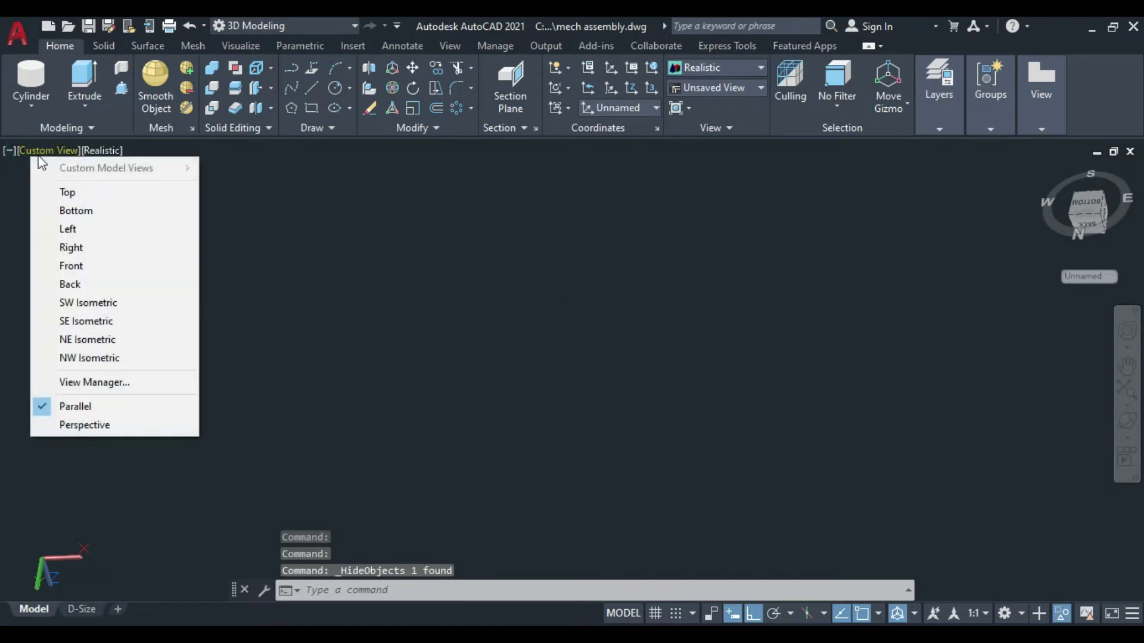
pyautogui.click(60, 192)
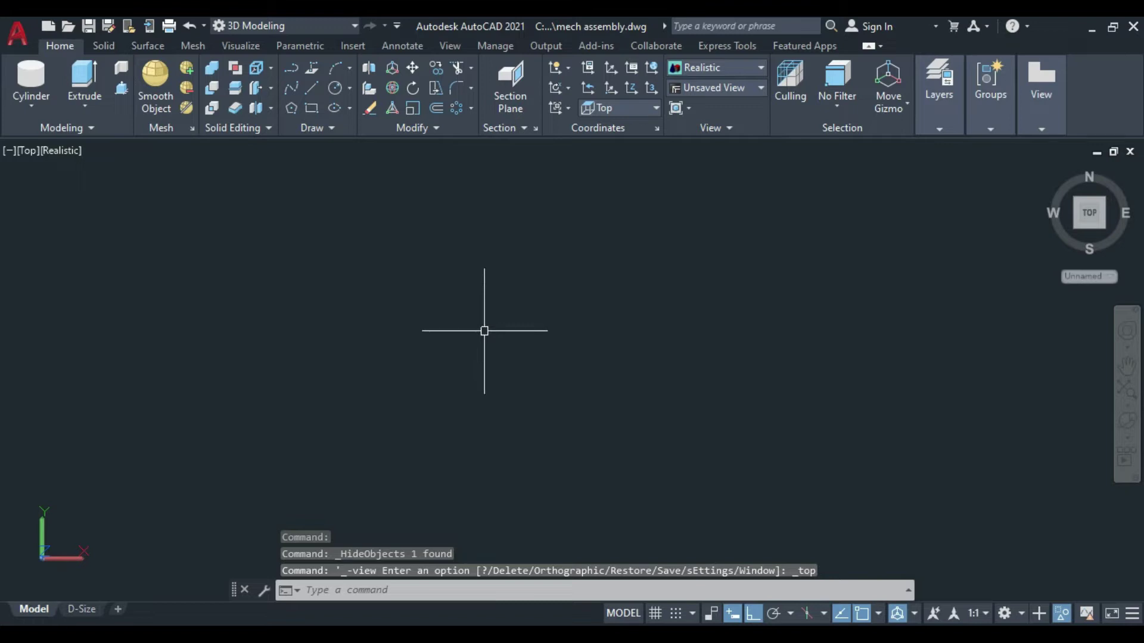
# Draw a 120-diameter outline circle, then switch back to the reference drawing.
pyautogui.write('c')
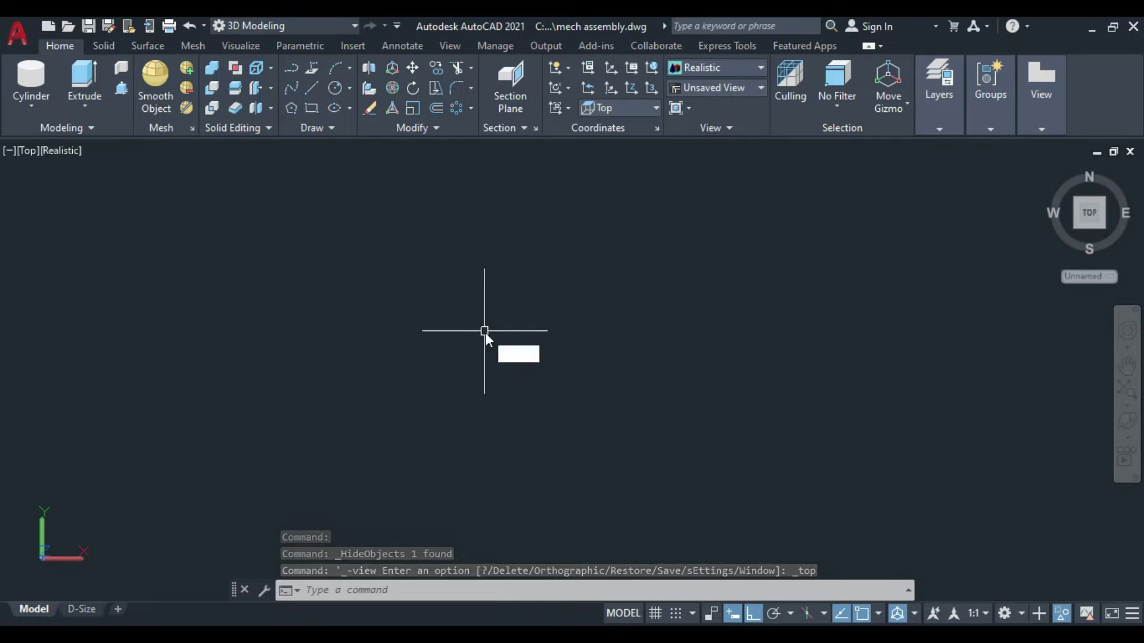
pyautogui.press('Return')
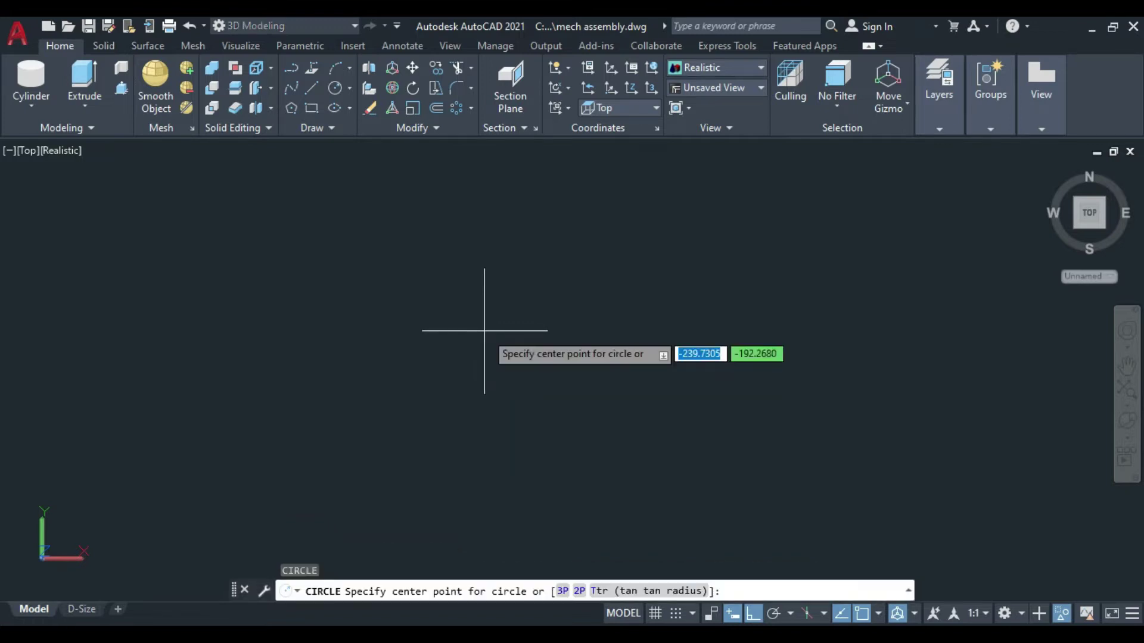
pyautogui.click(445, 366)
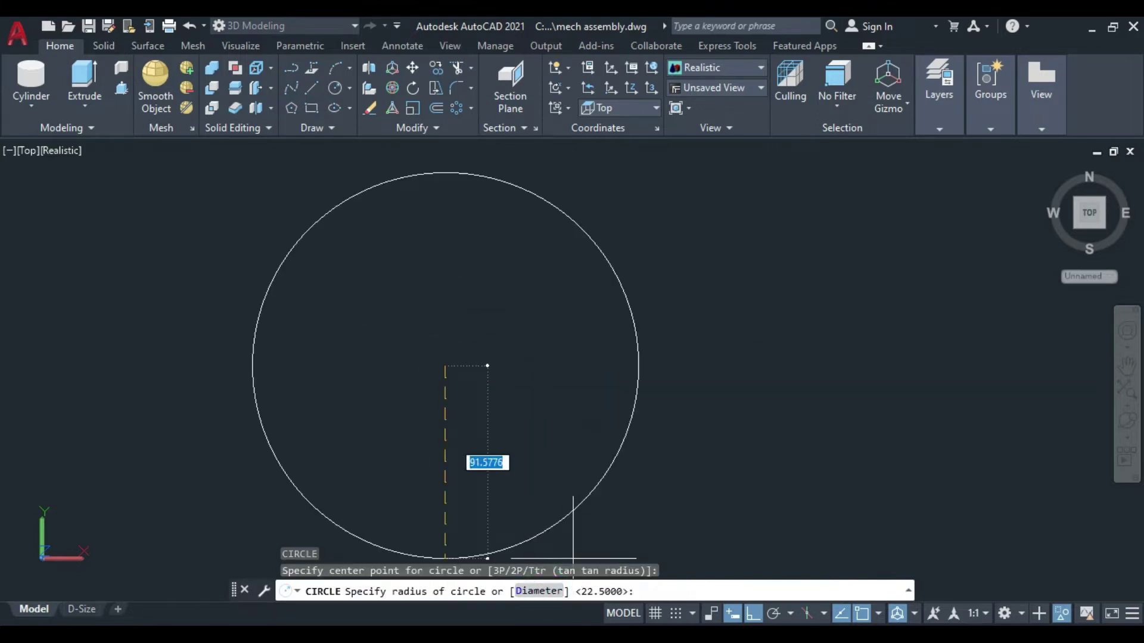
pyautogui.click(547, 592)
pyautogui.write('120')
pyautogui.press('Return')
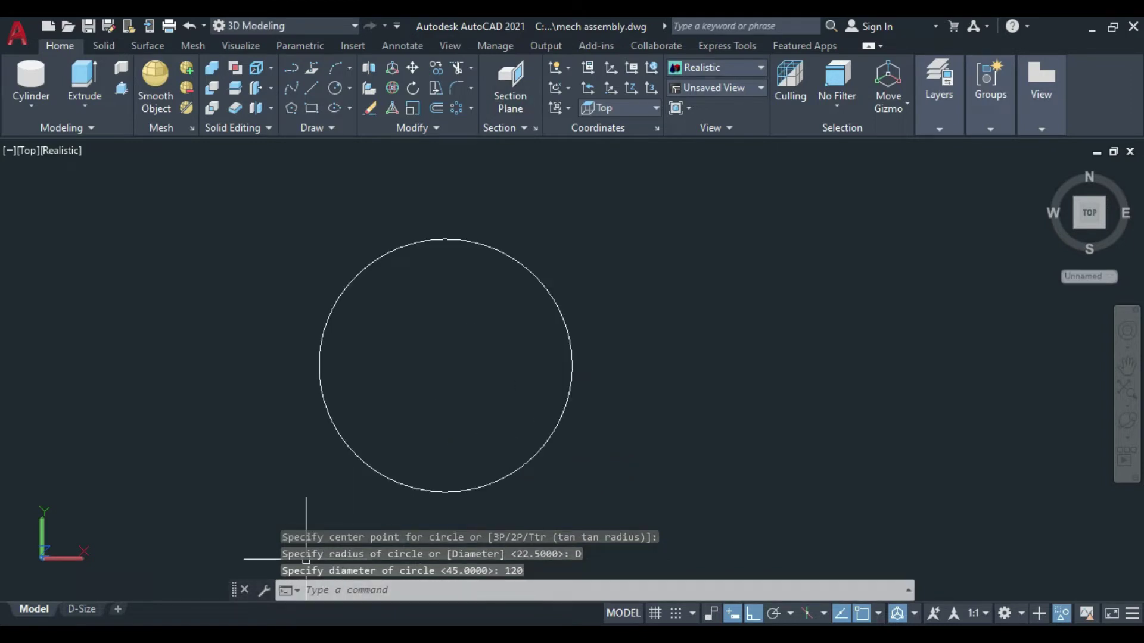
pyautogui.hotkey('alt', 'Tab')
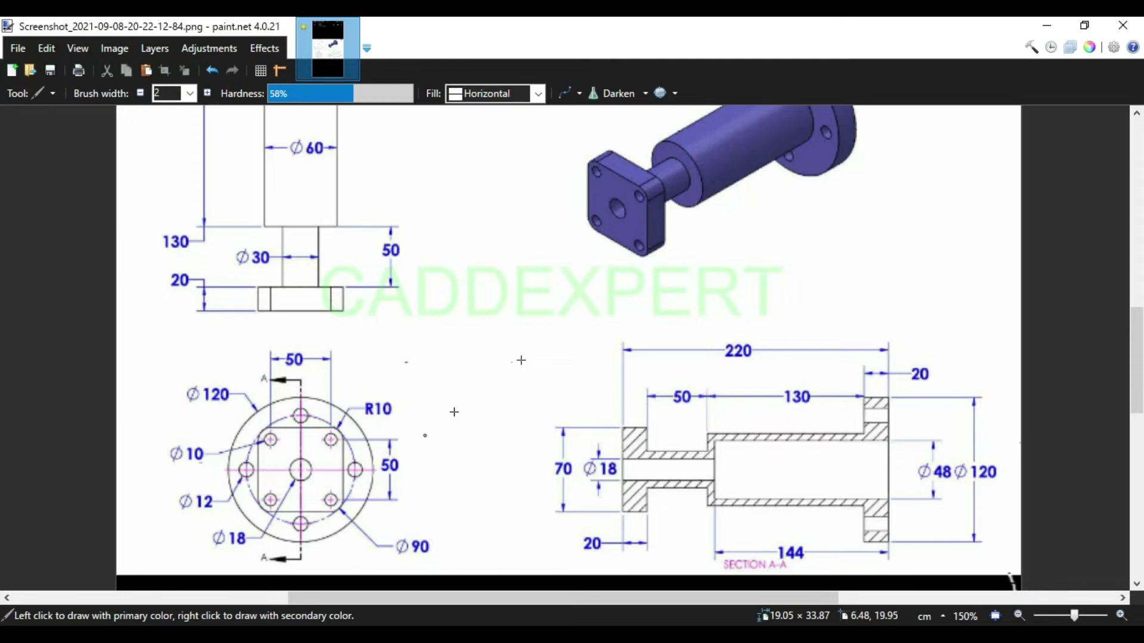
# Zoom the reference drawing to 200% to read the flange's bolt-circle and hole sizes.
pyautogui.scroll(2, 768, 214)
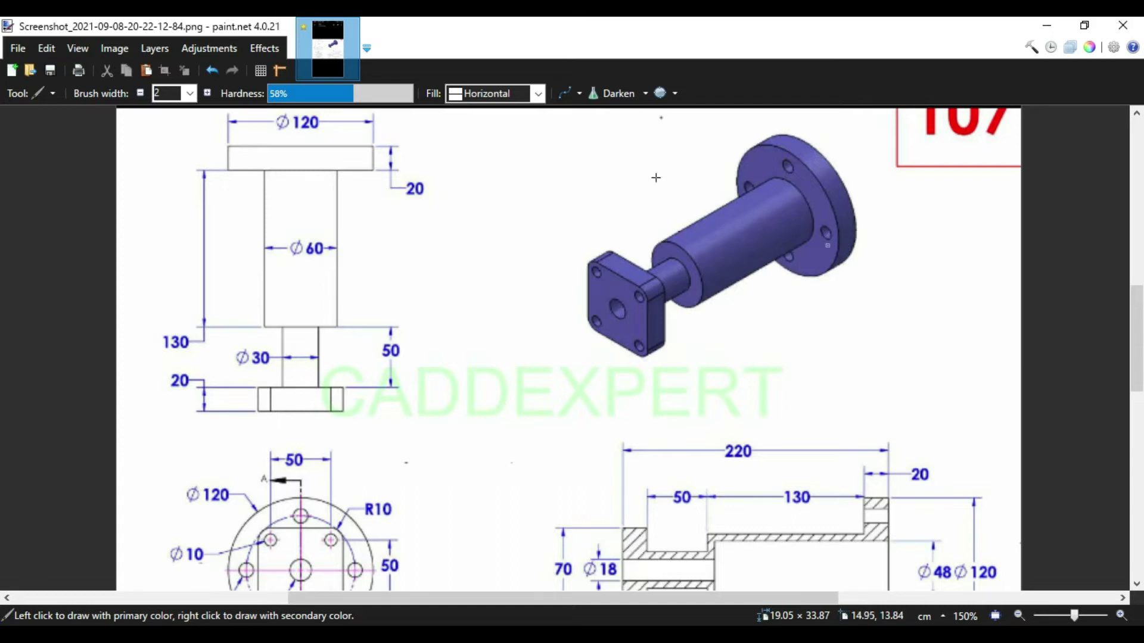
pyautogui.scroll(-2, 487, 294)
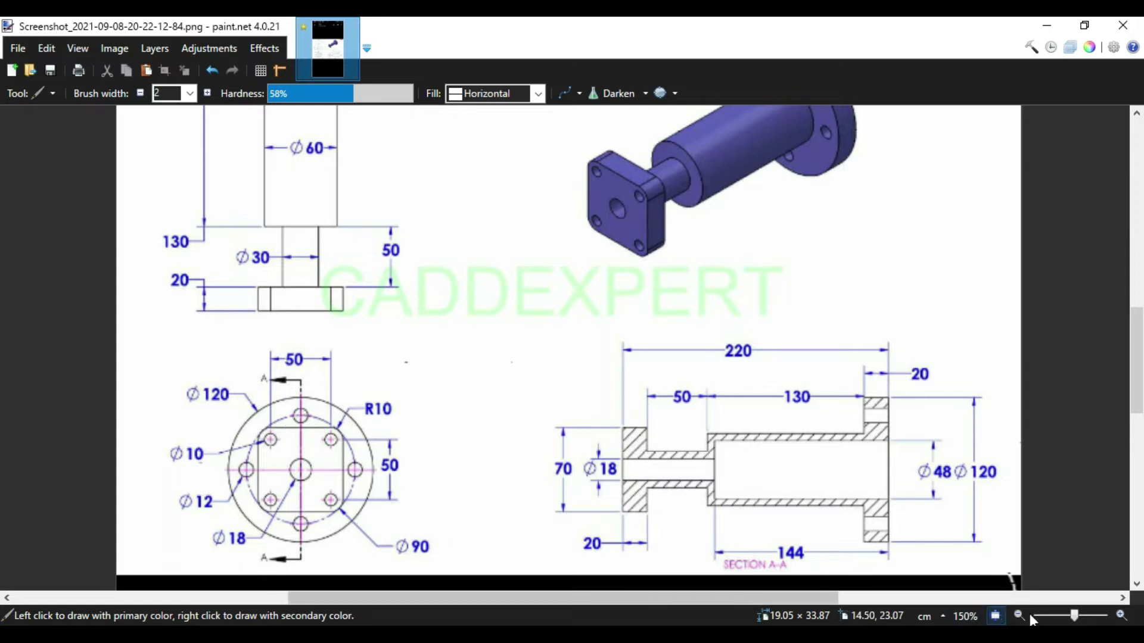
pyautogui.moveTo(1075, 613); pyautogui.dragTo(1081, 619)
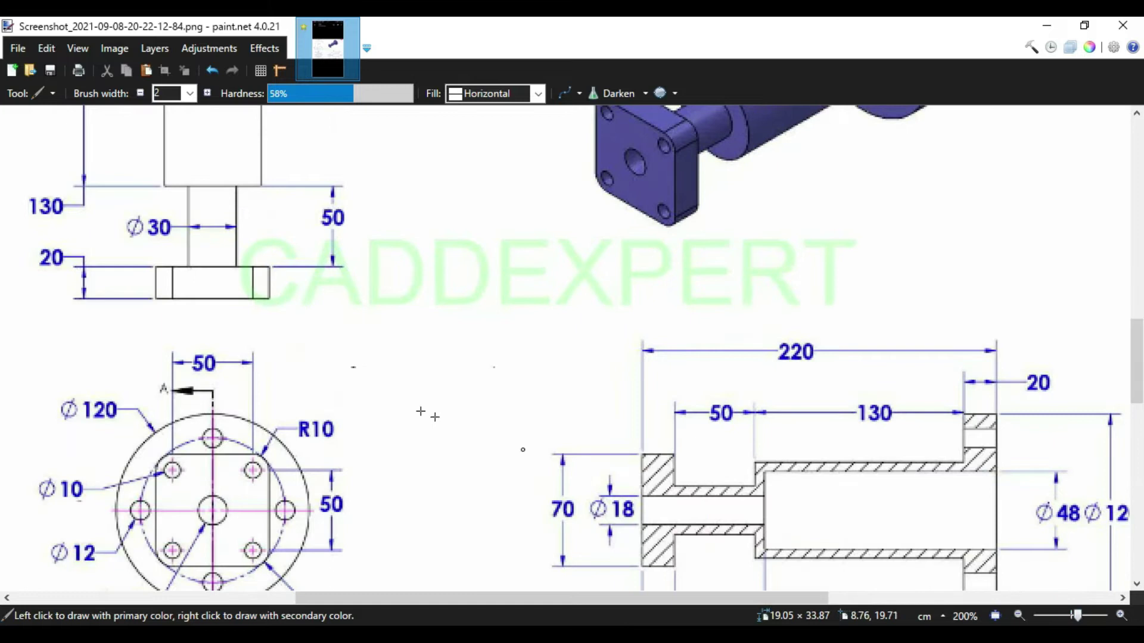
pyautogui.scroll(-2, 387, 411)
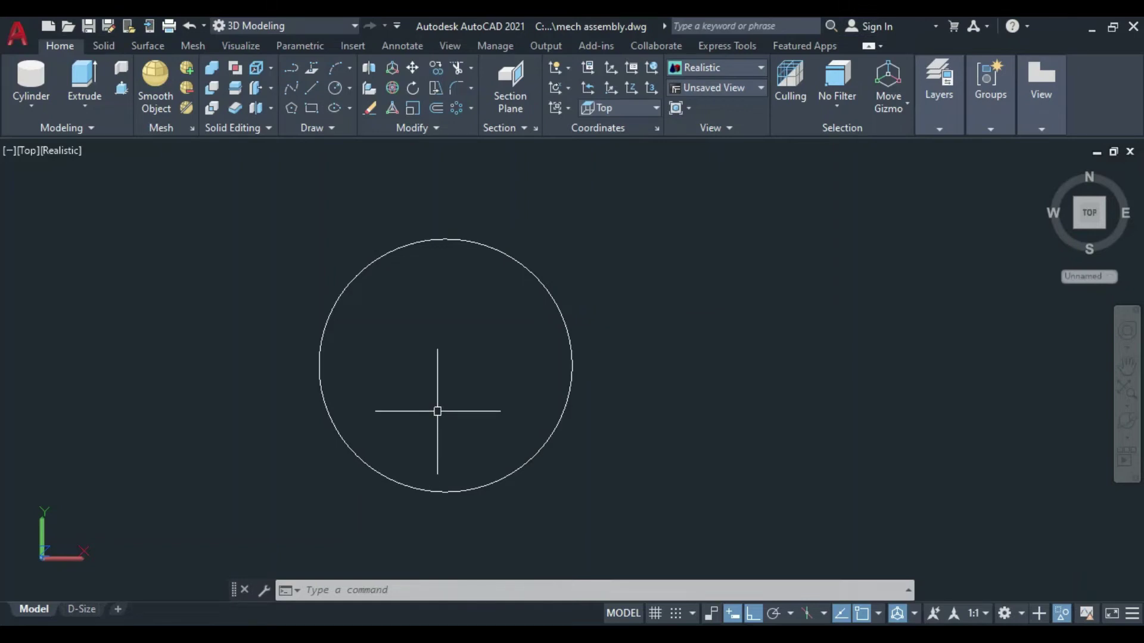
# Draw a 90-diameter bolt circle concentric with the flange outline.
pyautogui.write('c')
pyautogui.press('Return')
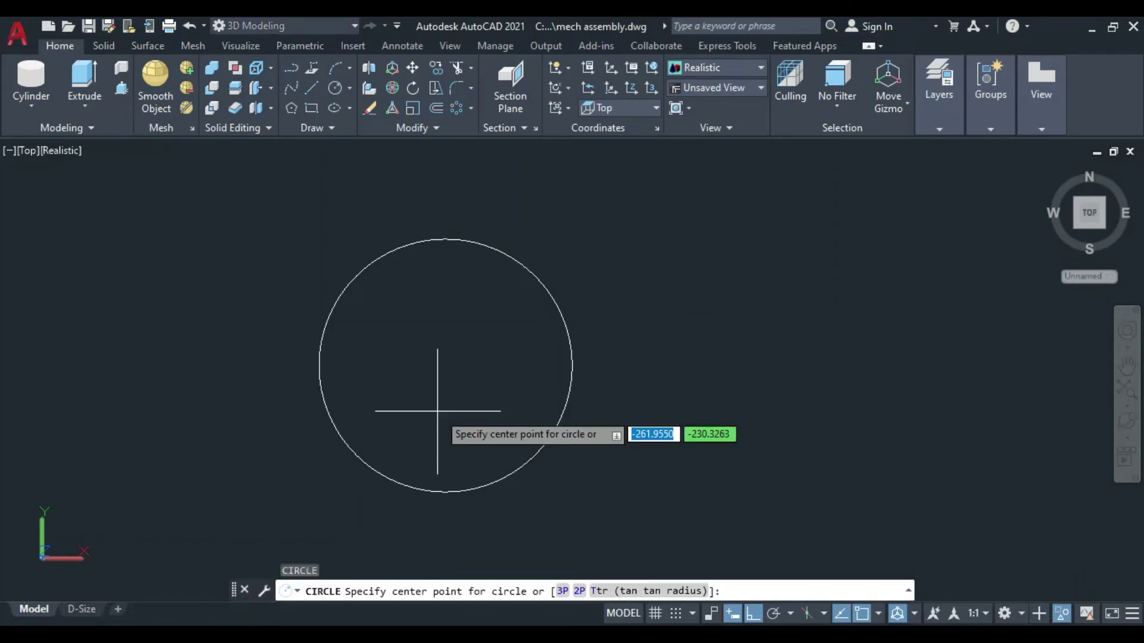
pyautogui.click(445, 365)
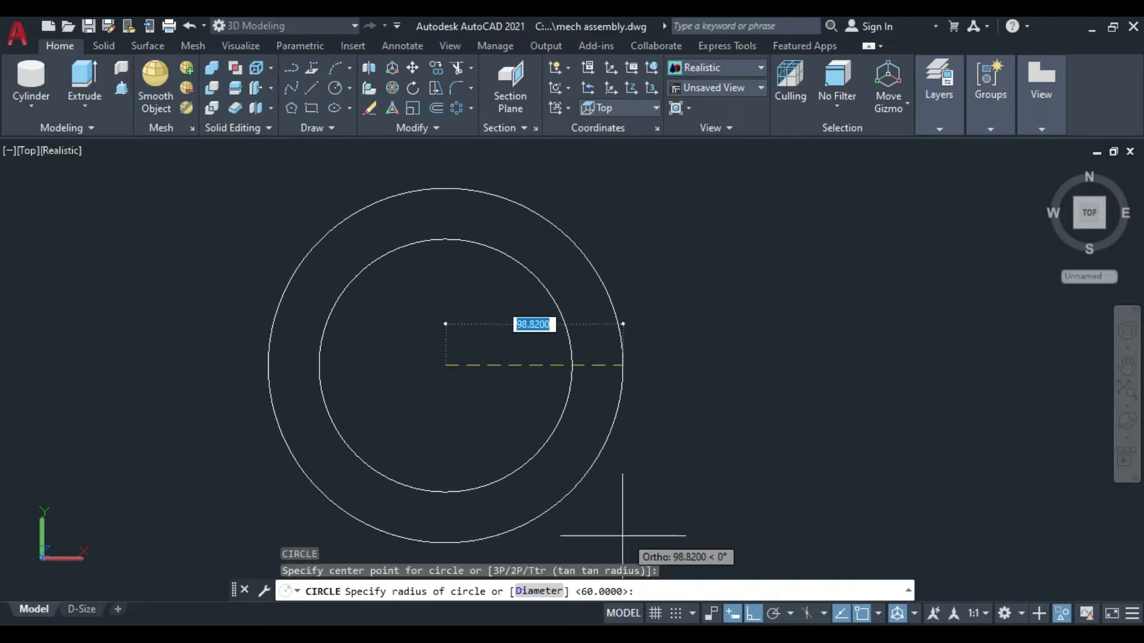
pyautogui.click(539, 591)
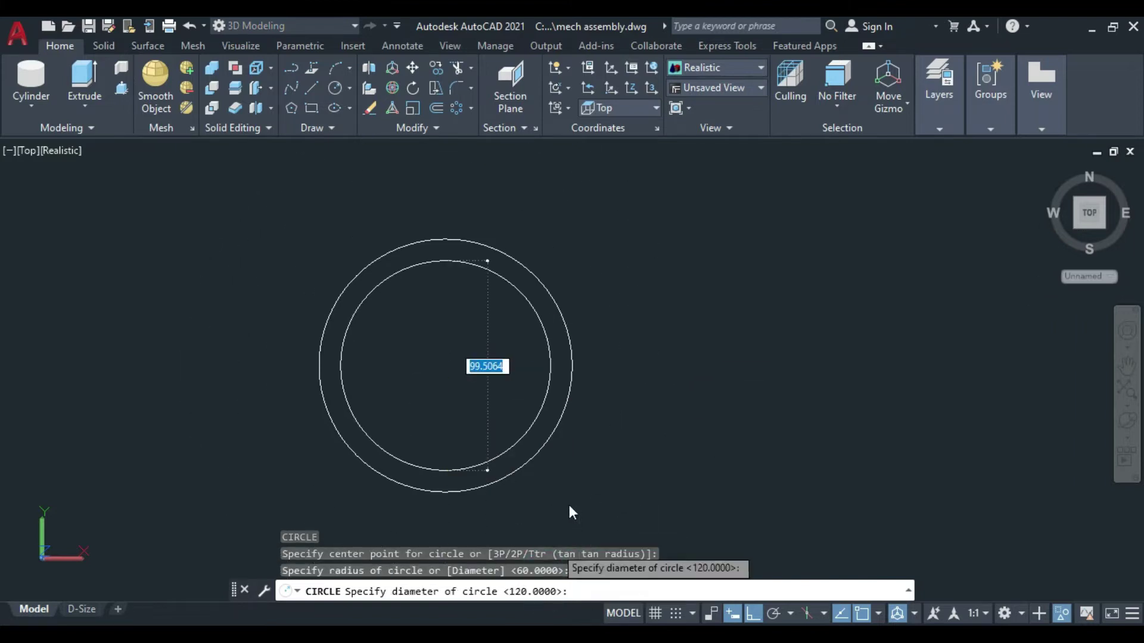
pyautogui.write('90')
pyautogui.press('Return')
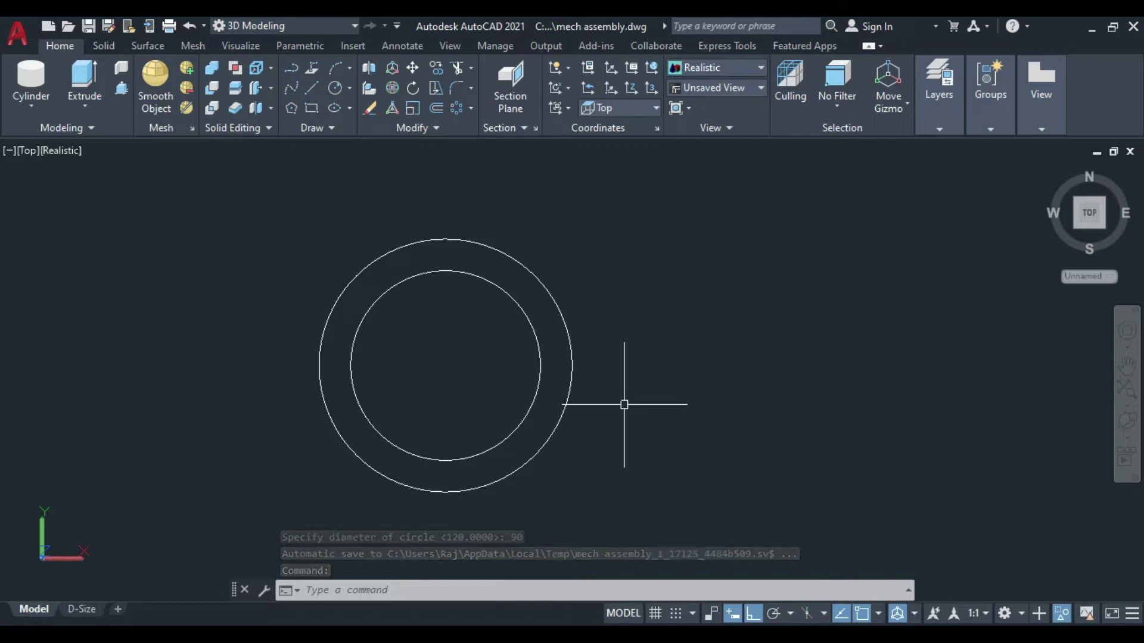
# Add a 12-diameter bolt hole centred on the 90 circle's right quadrant.
pyautogui.press('Return')
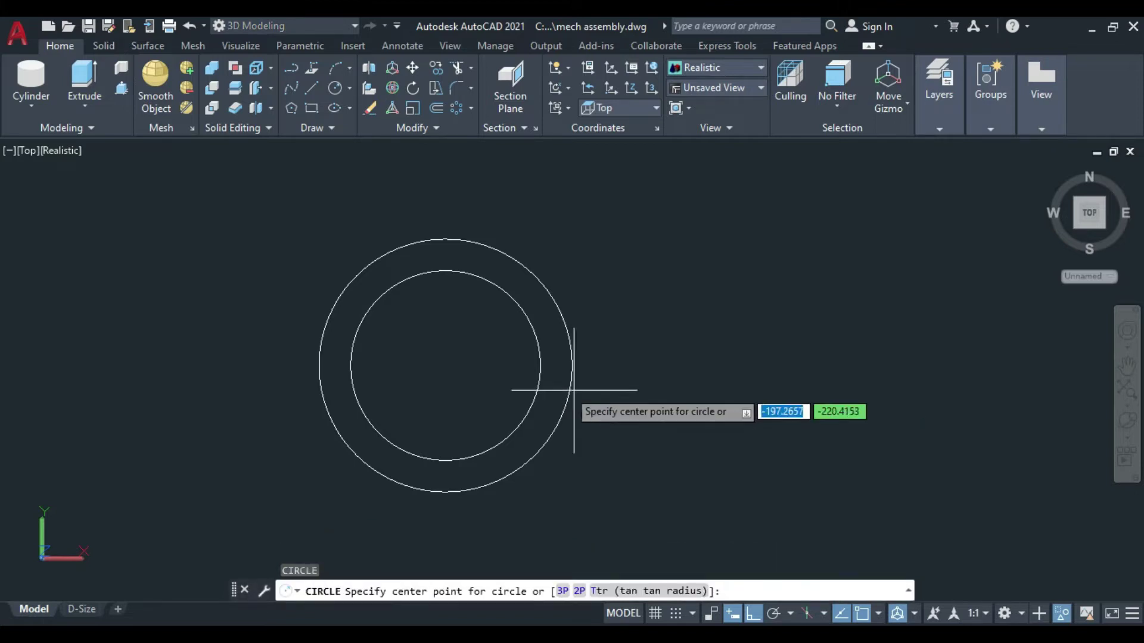
pyautogui.click(540, 365)
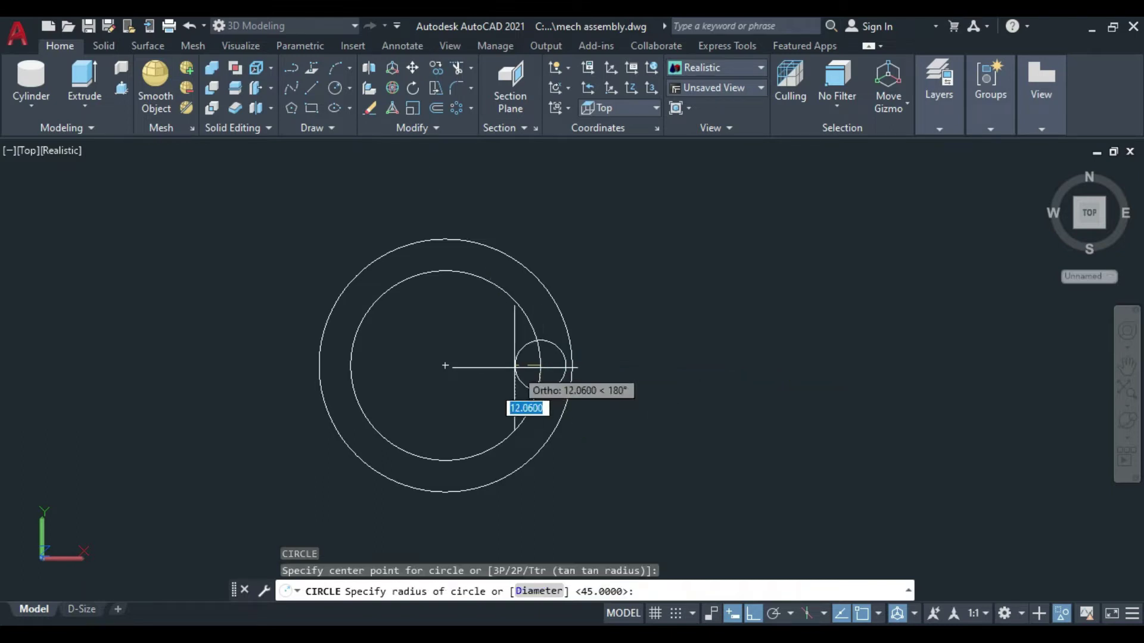
pyautogui.scroll(2, 514, 366)
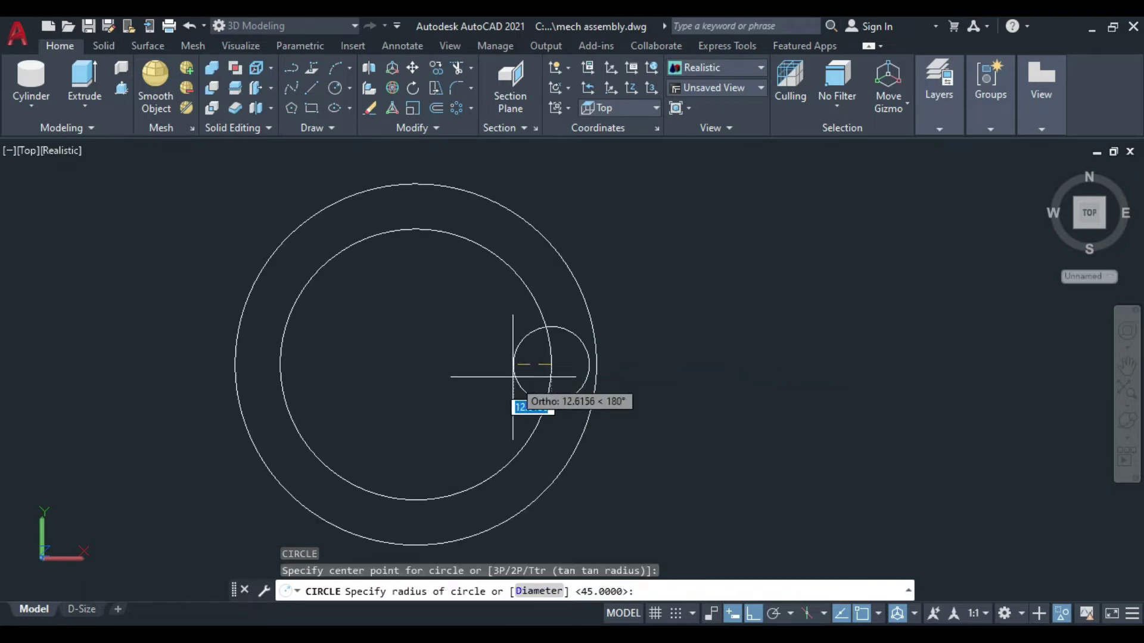
pyautogui.click(539, 592)
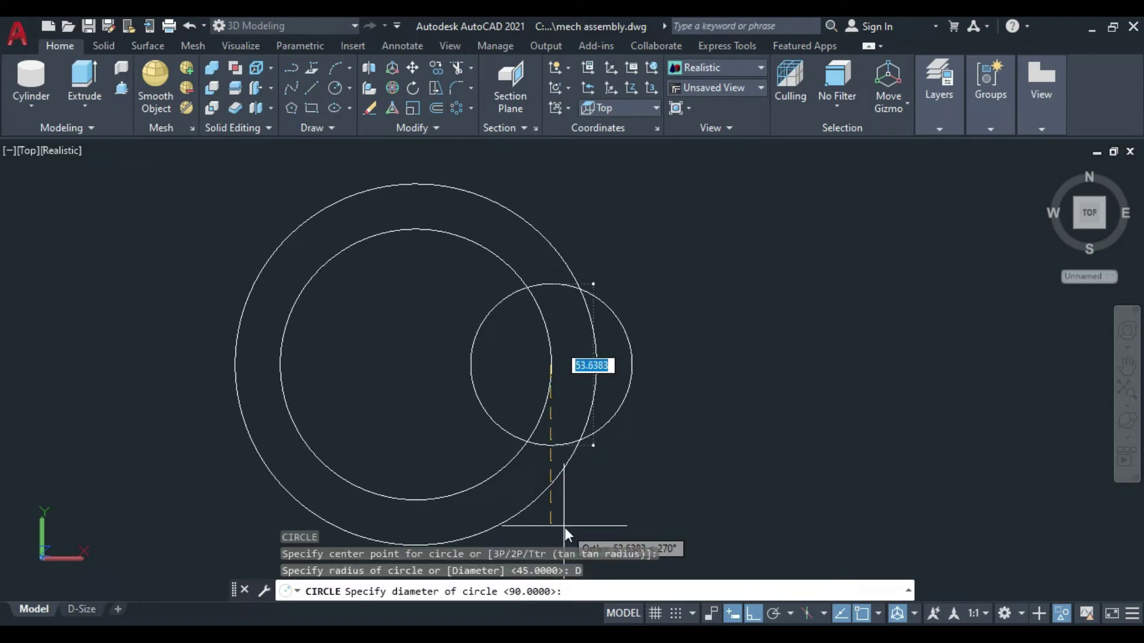
pyautogui.write('12')
pyautogui.press('Return')
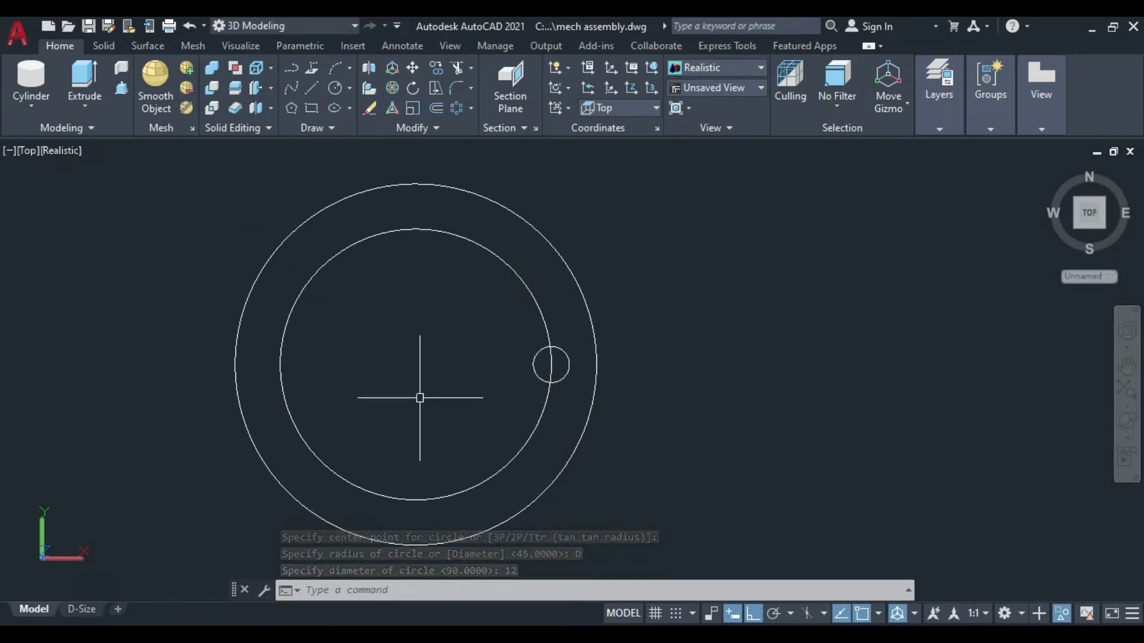
pyautogui.write('AR')
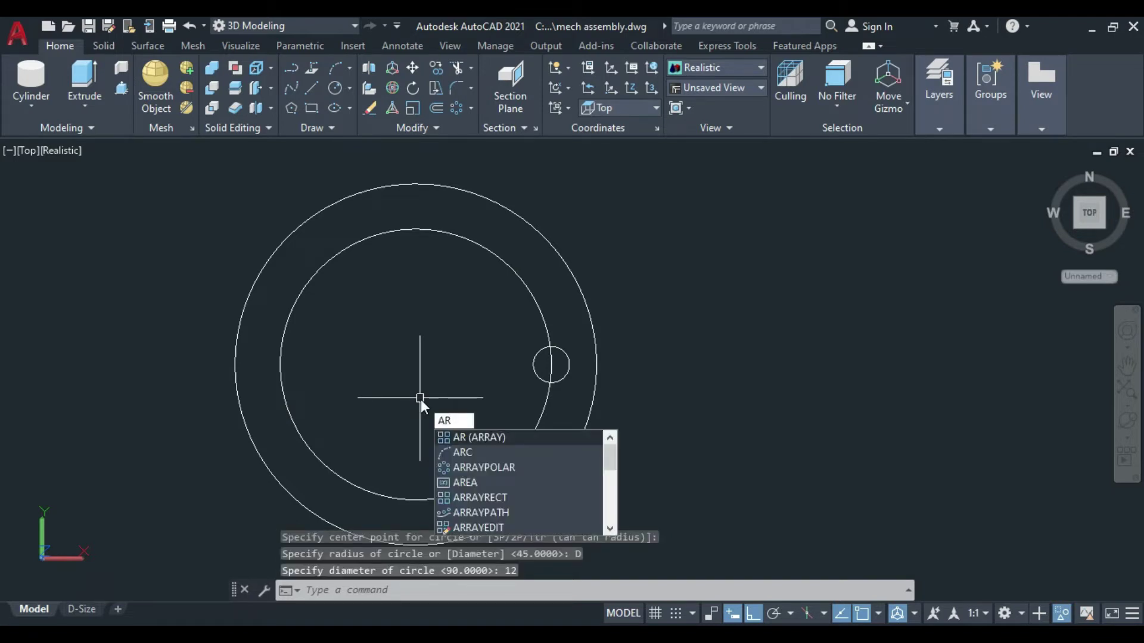
# Polar-array the 12-diameter hole into 4 copies around the flange centre.
pyautogui.press('Return')
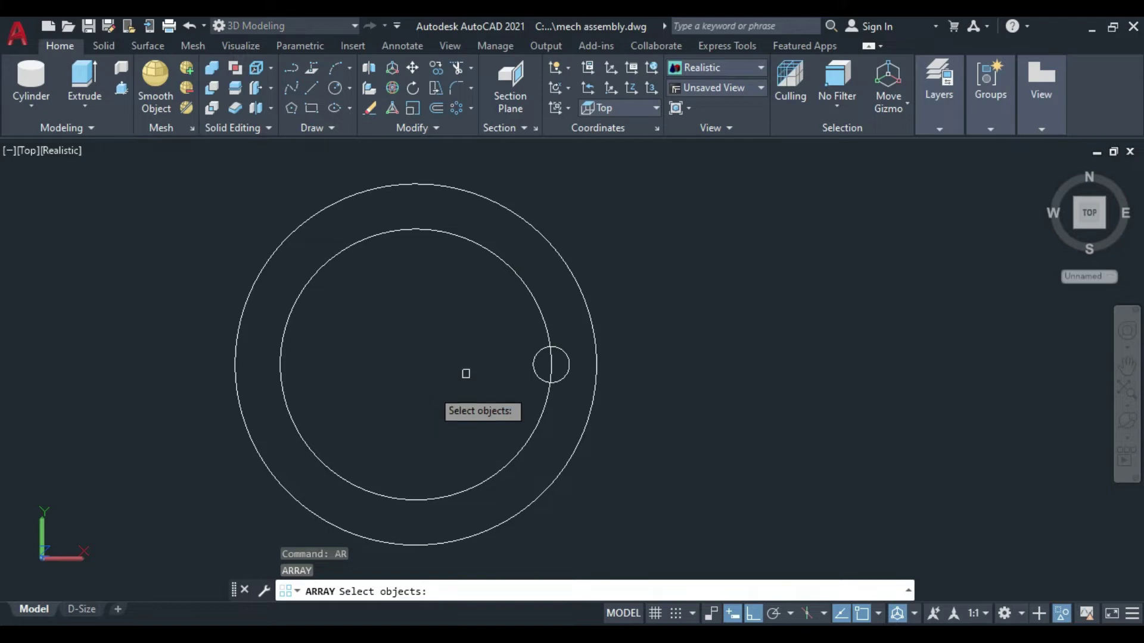
pyautogui.click(569, 358)
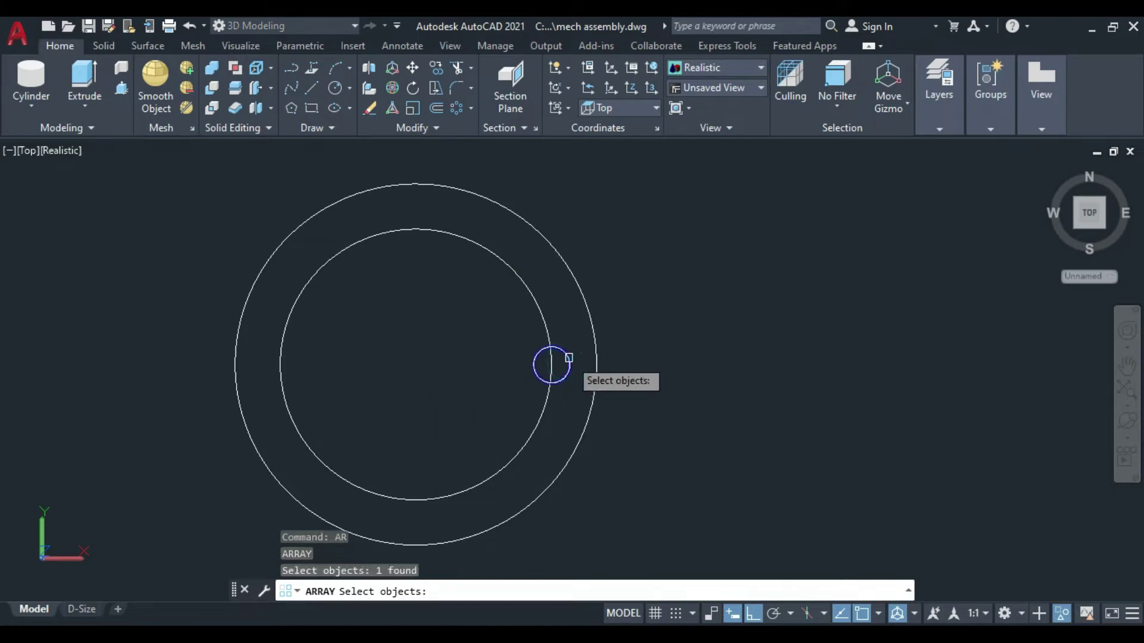
pyautogui.press('Return')
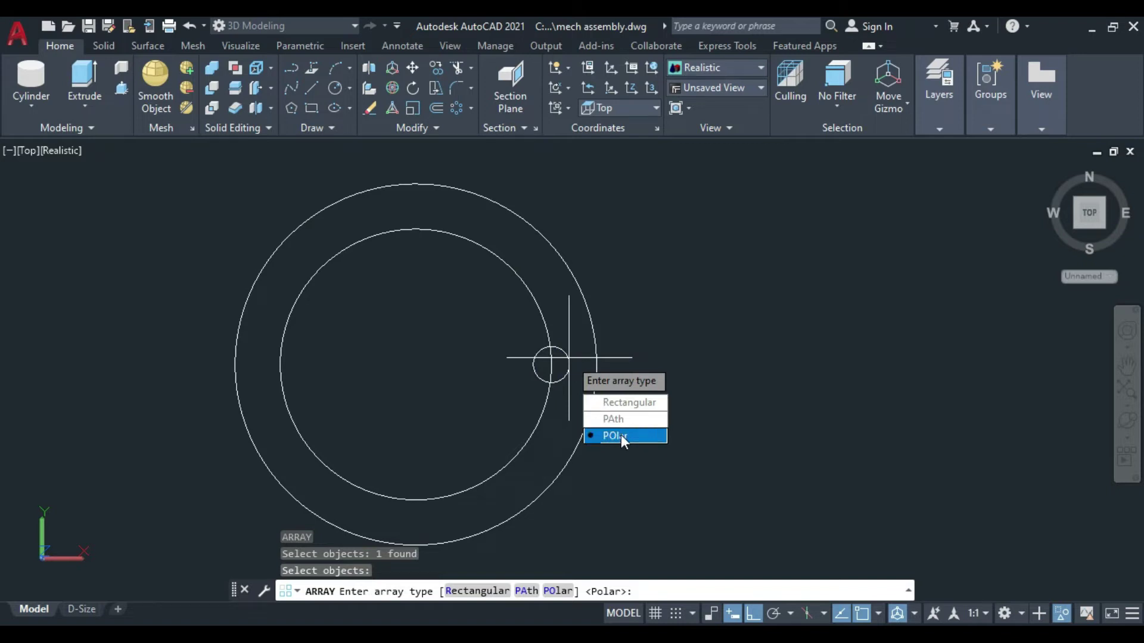
pyautogui.click(621, 434)
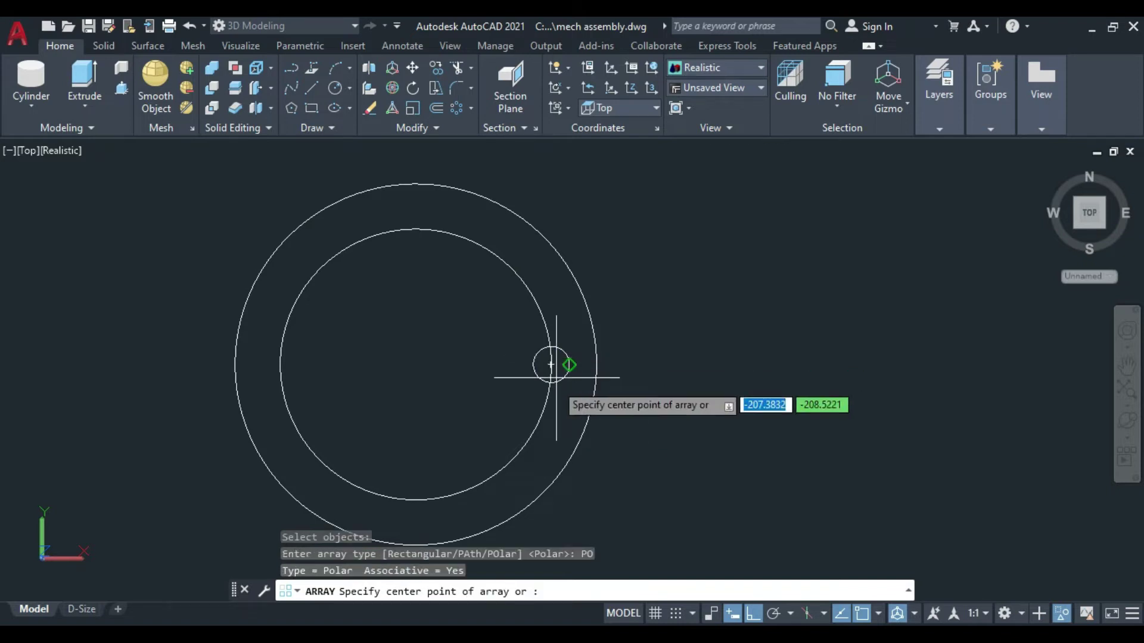
pyautogui.click(415, 364)
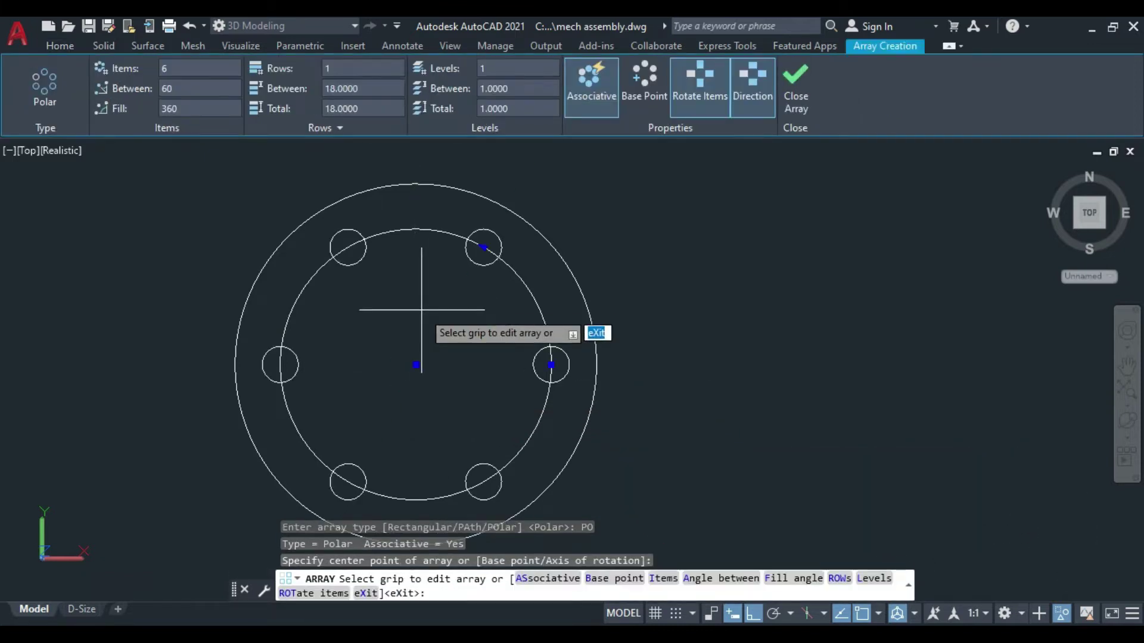
pyautogui.click(179, 70)
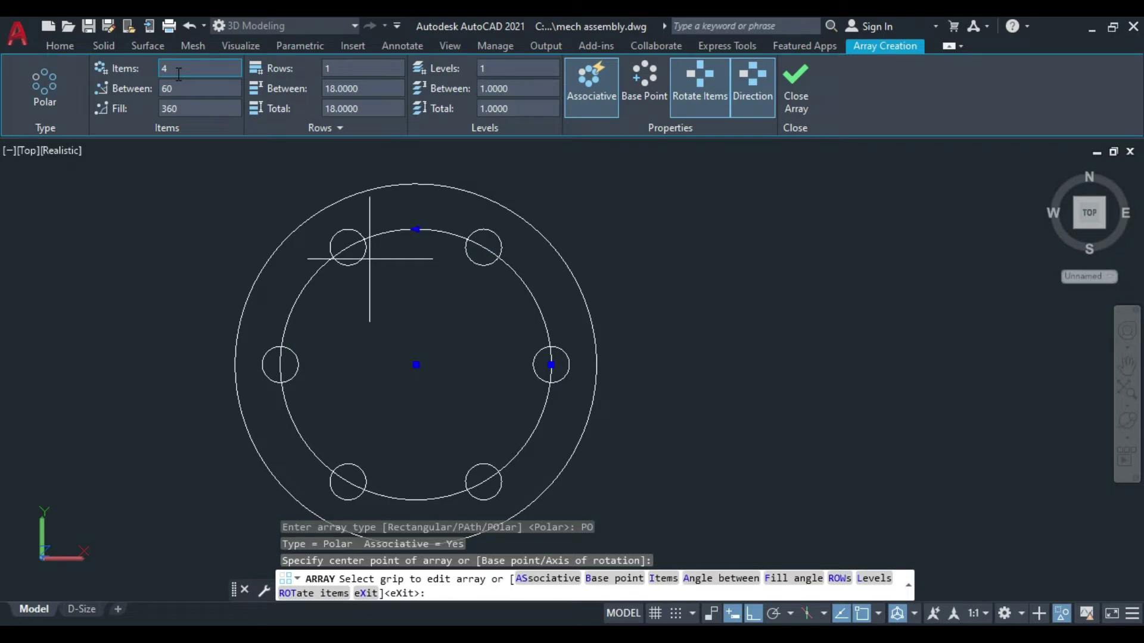
pyautogui.press('Return')
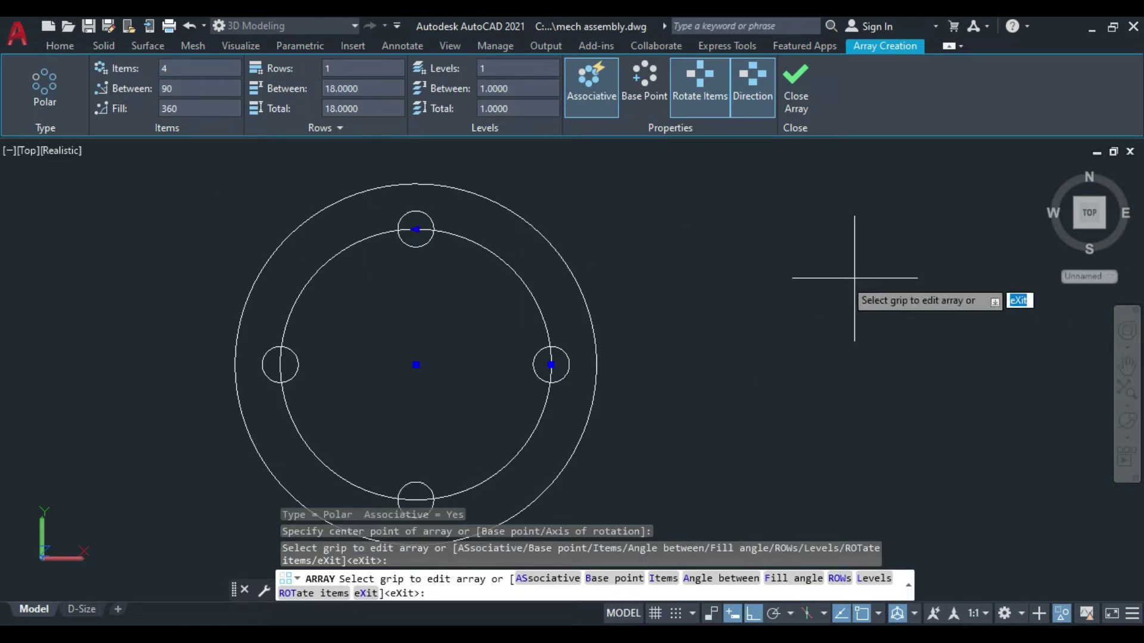
pyautogui.click(797, 98)
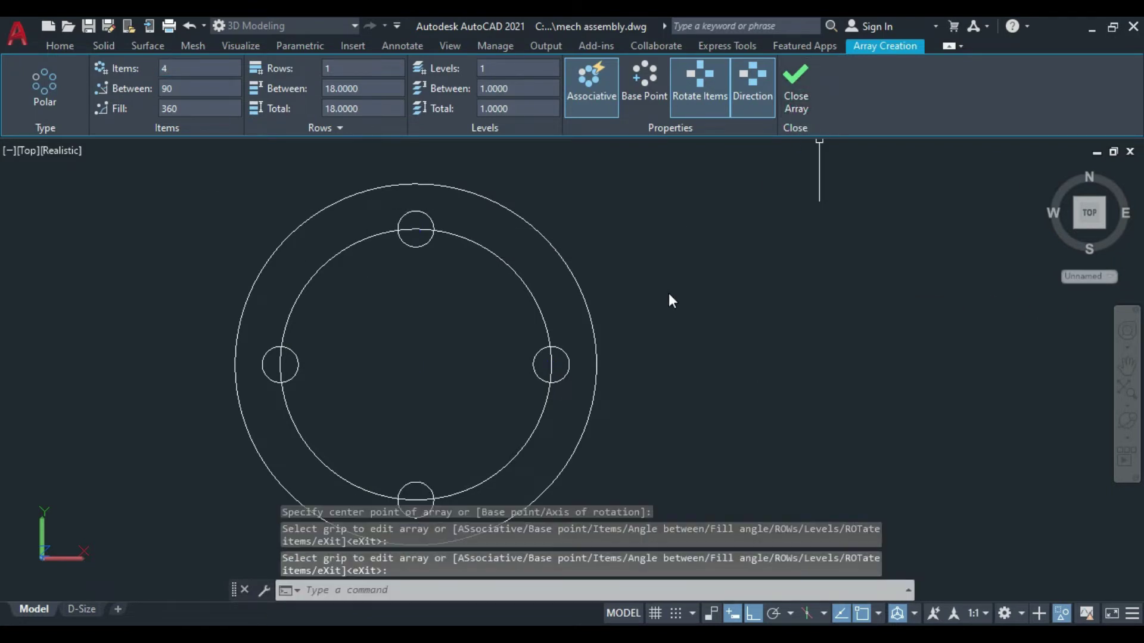
# Explode the hole array into four separate circles.
pyautogui.click(564, 354)
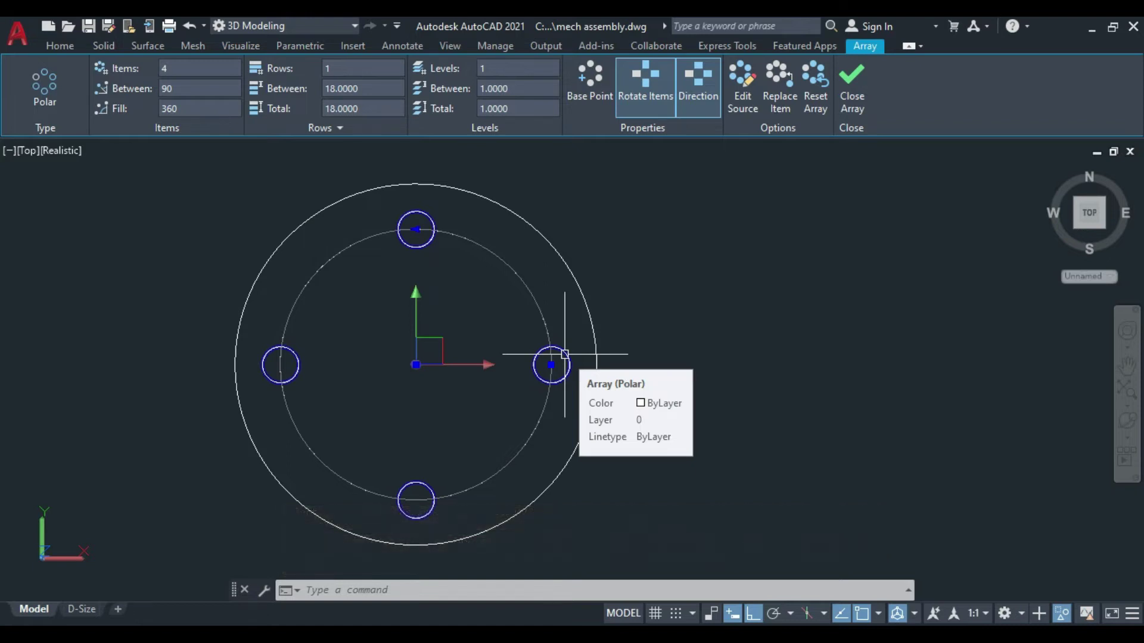
pyautogui.write('x')
pyautogui.press('Return')
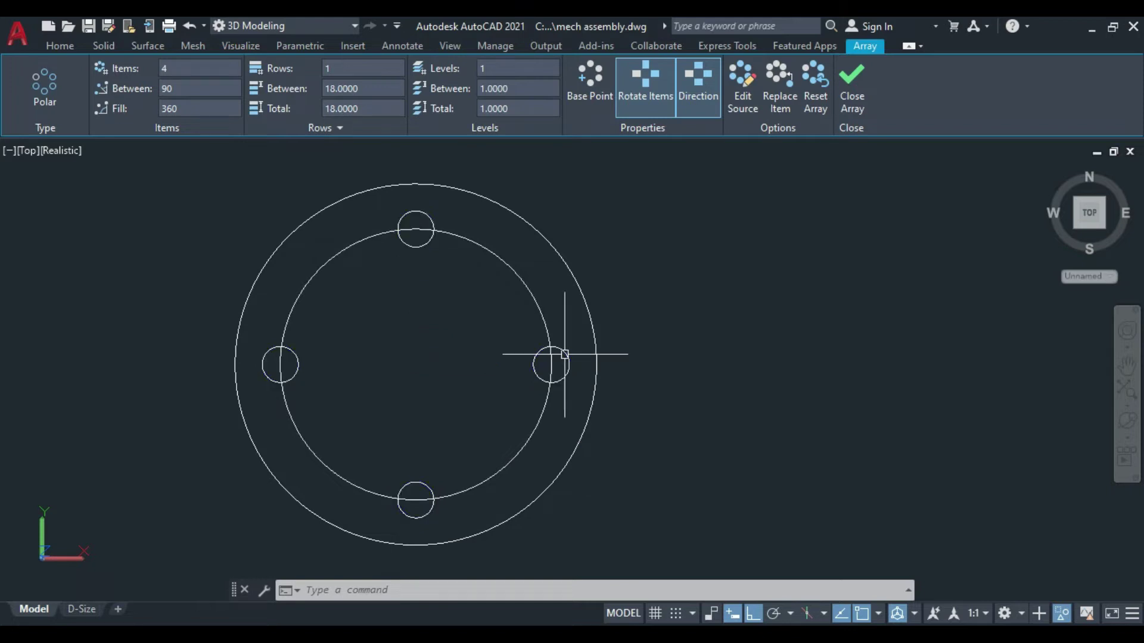
# Erase the 90-diameter bolt circle, leaving the 120 outline and four holes.
pyautogui.click(564, 354)
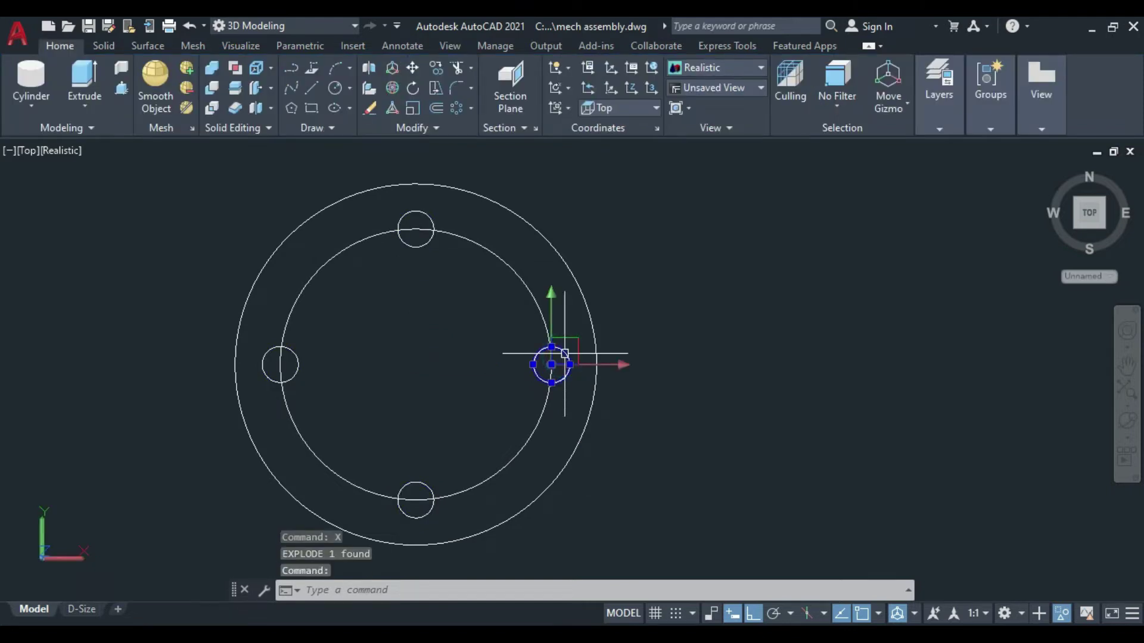
pyautogui.press('Escape')
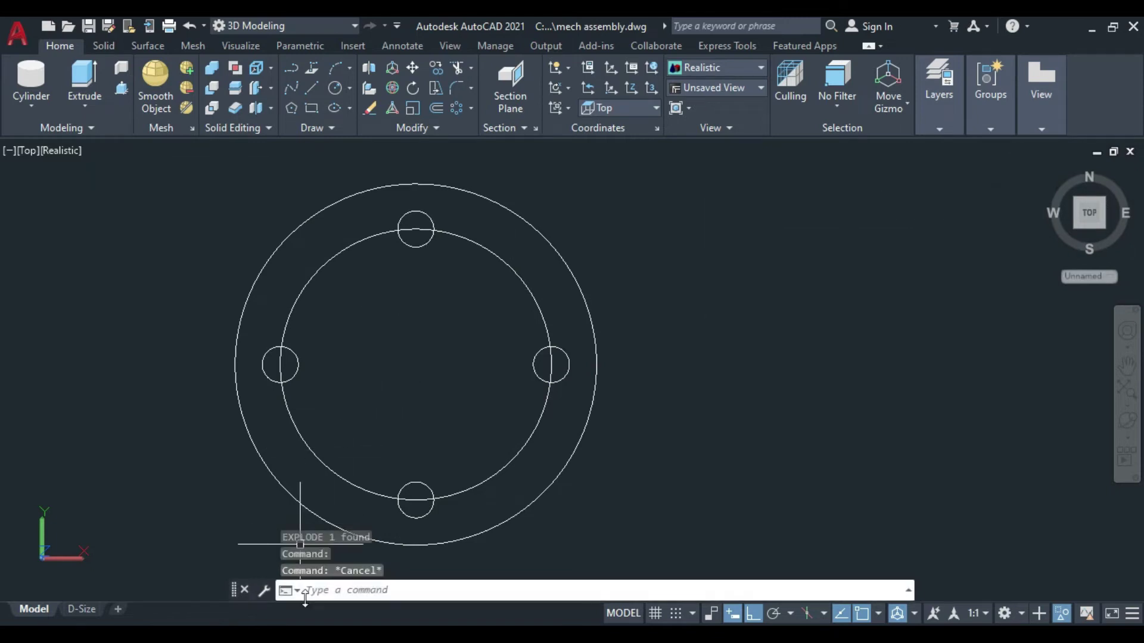
pyautogui.click(341, 478)
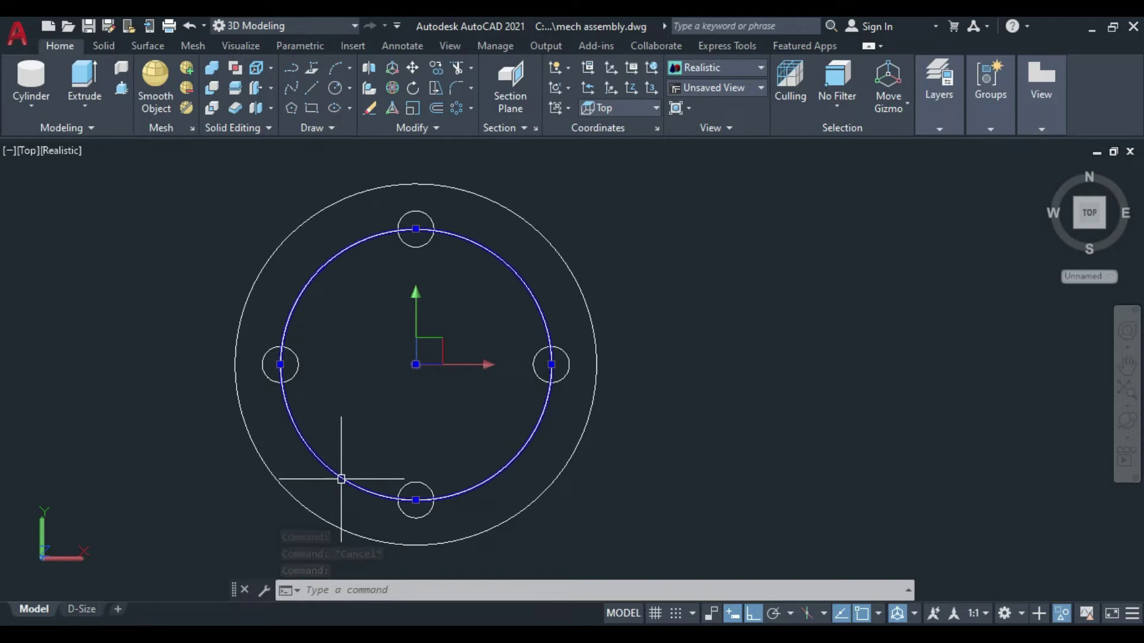
pyautogui.press('Delete')
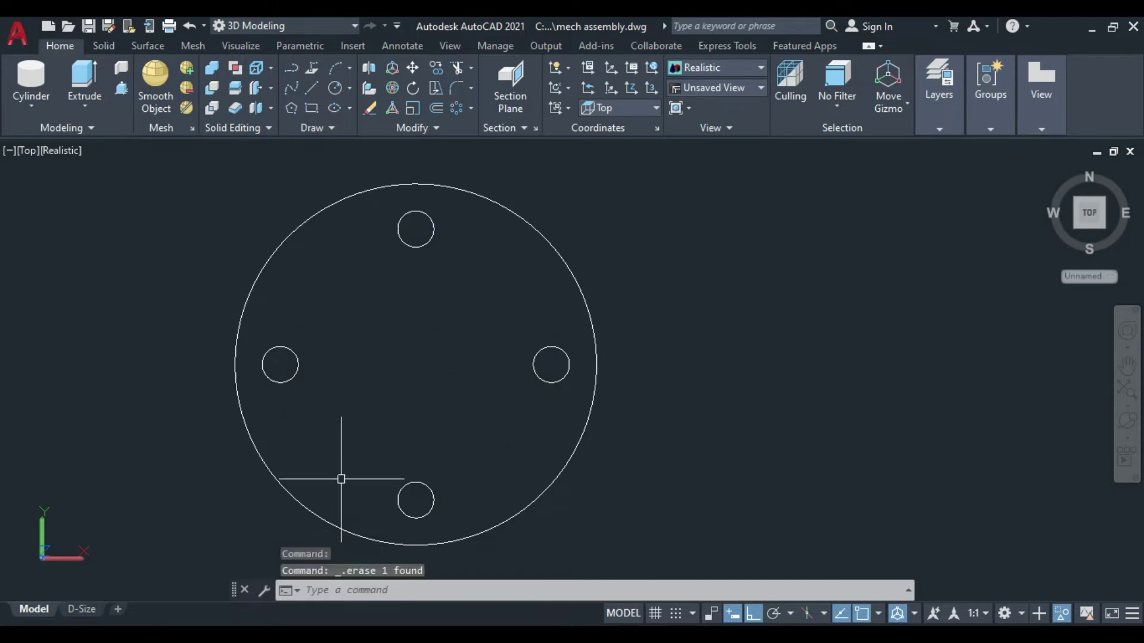
# Zoom out and switch to the Home isometric 3D view.
pyautogui.scroll(-1, 435, 411)
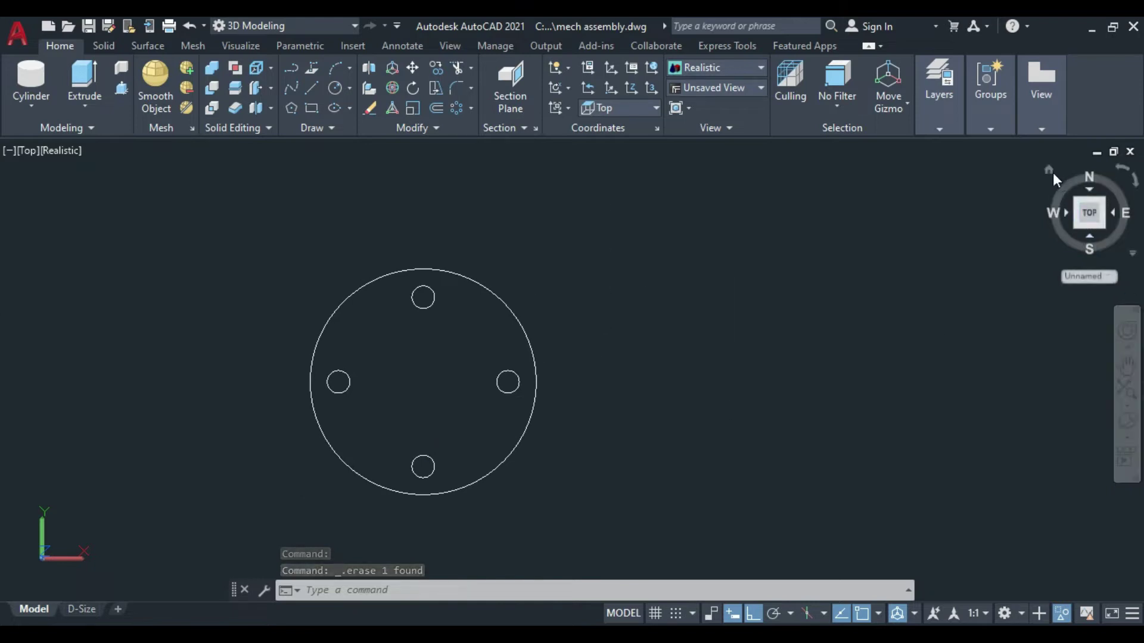
pyautogui.click(1052, 173)
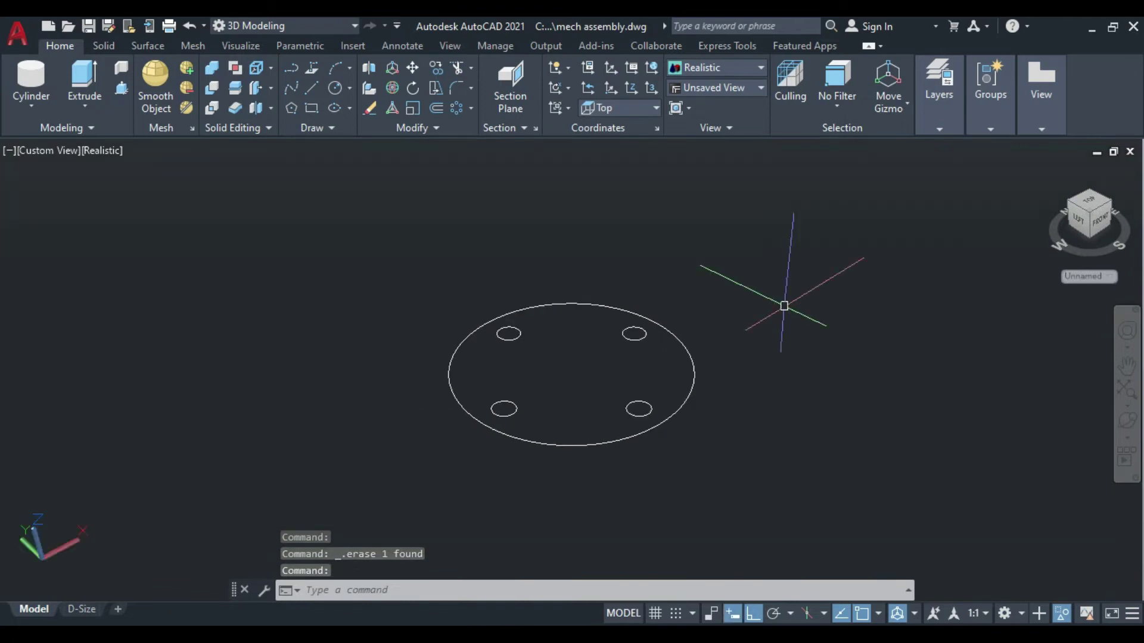
pyautogui.click(128, 90)
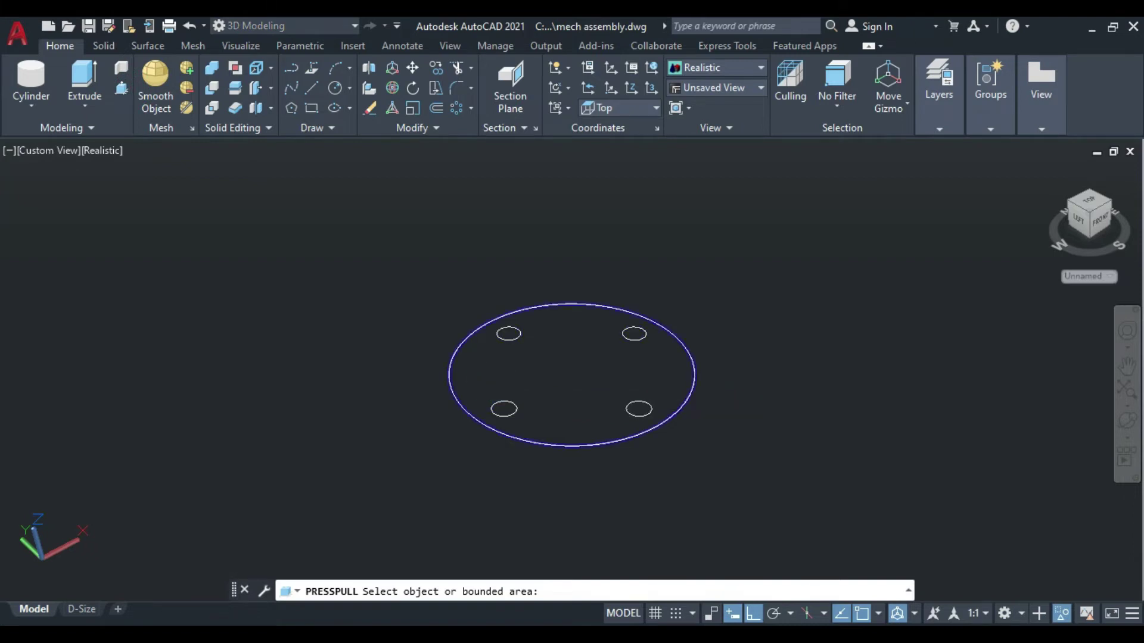
# Press-pull the holed circle region 20 units up into a solid flange disc.
pyautogui.click(542, 354)
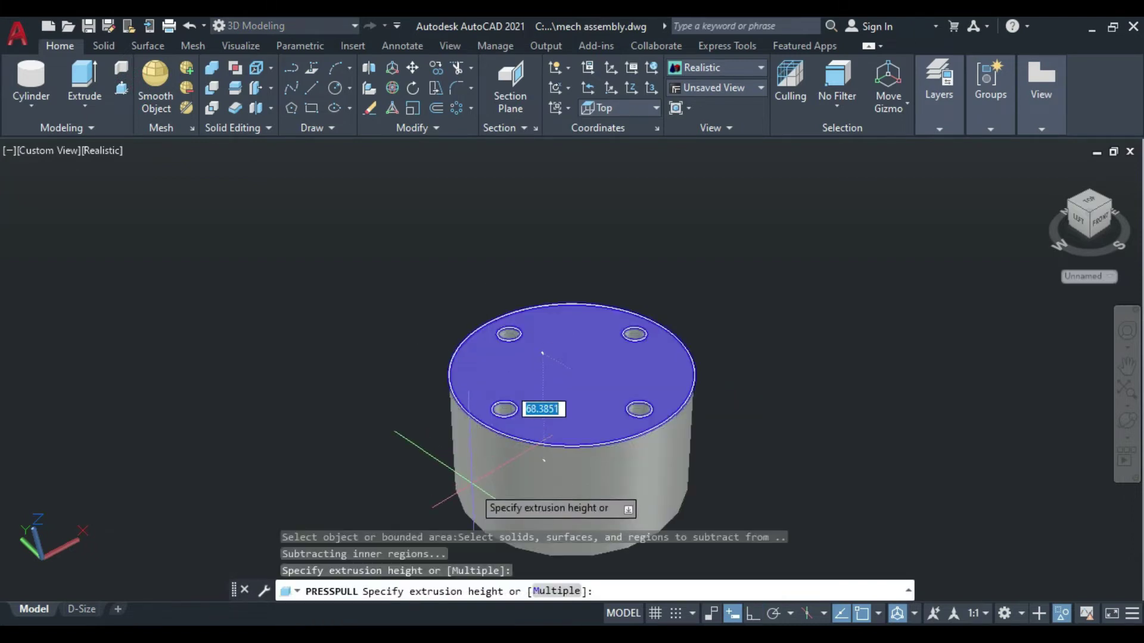
pyautogui.write('20')
pyautogui.press('Return')
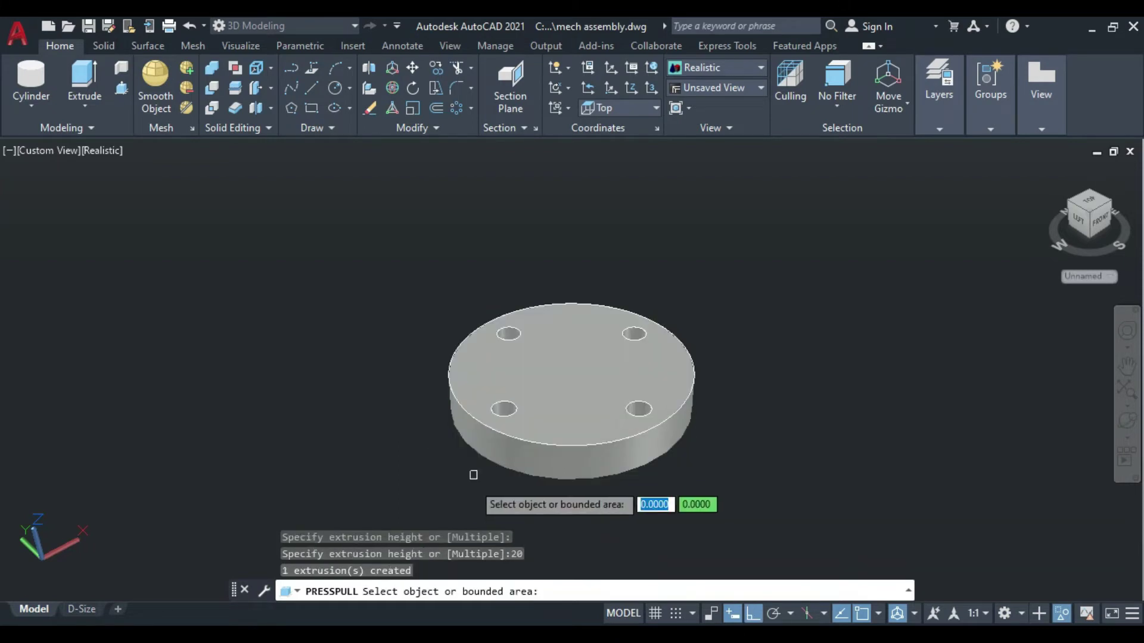
pyautogui.press('Escape')
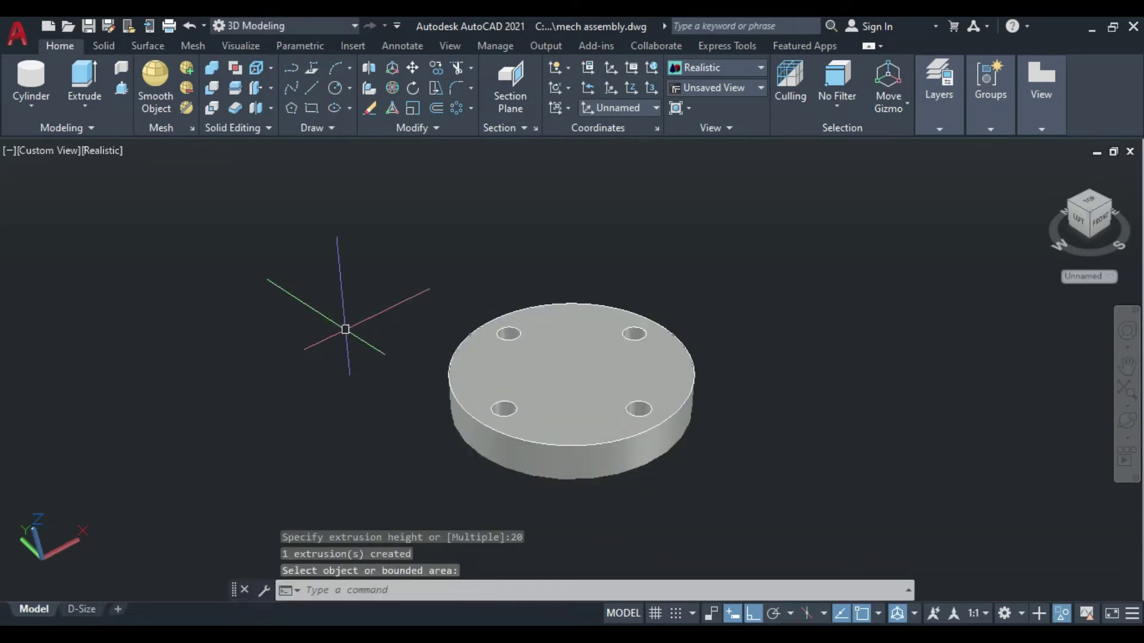
pyautogui.scroll(-1, 344, 327)
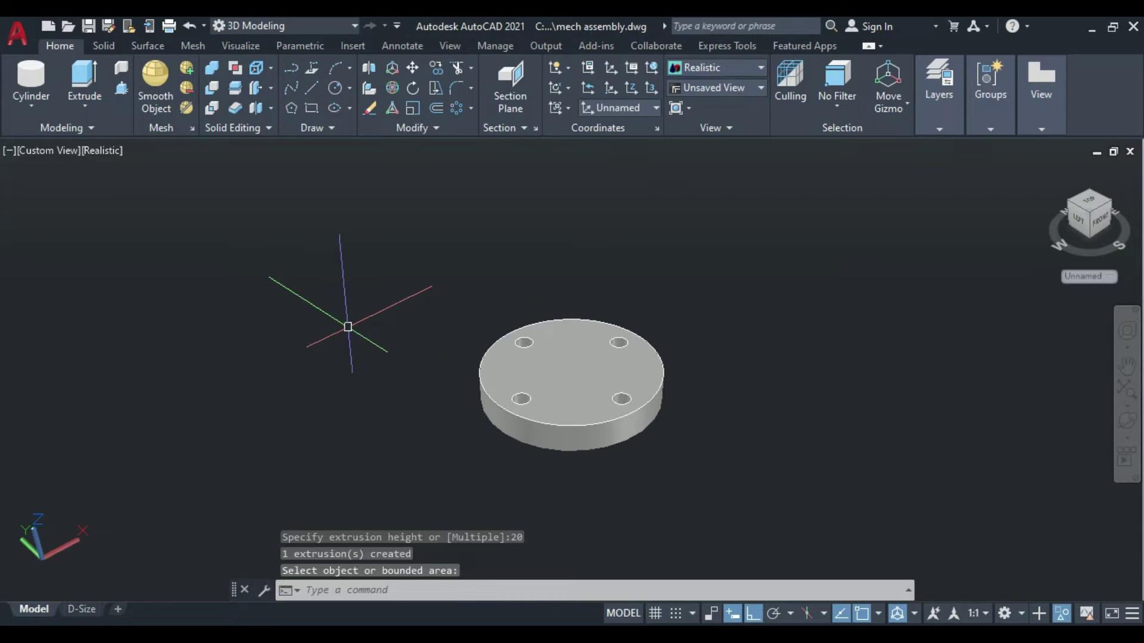
pyautogui.click(316, 623)
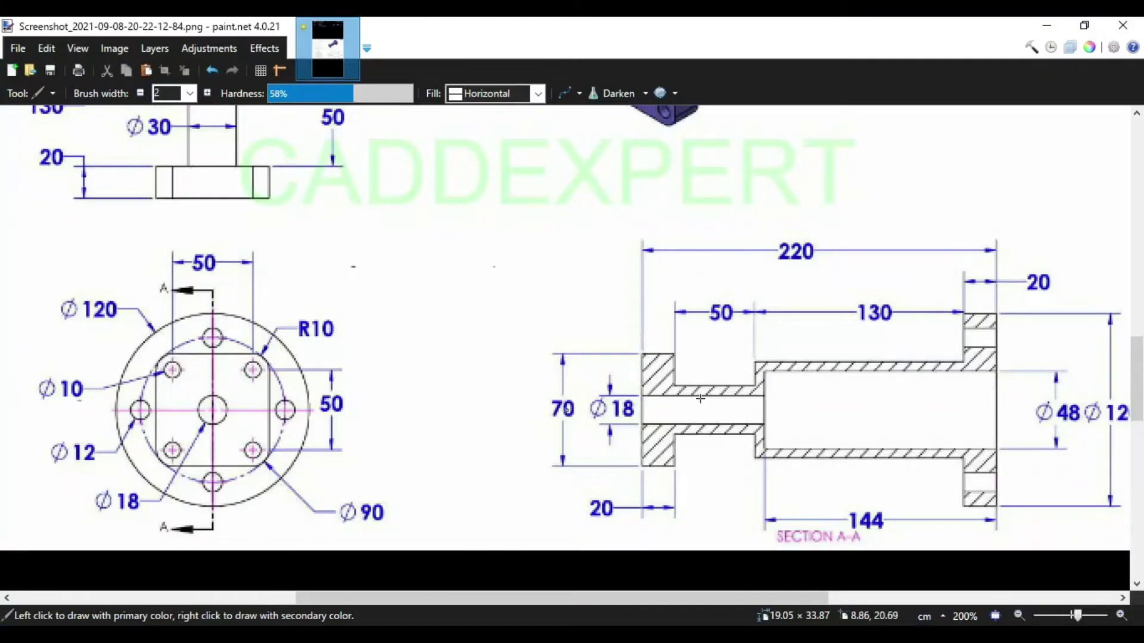
# Review the Ø60 shaft diameter and 130 length on the reference drawing.
pyautogui.scroll(5, 715, 297)
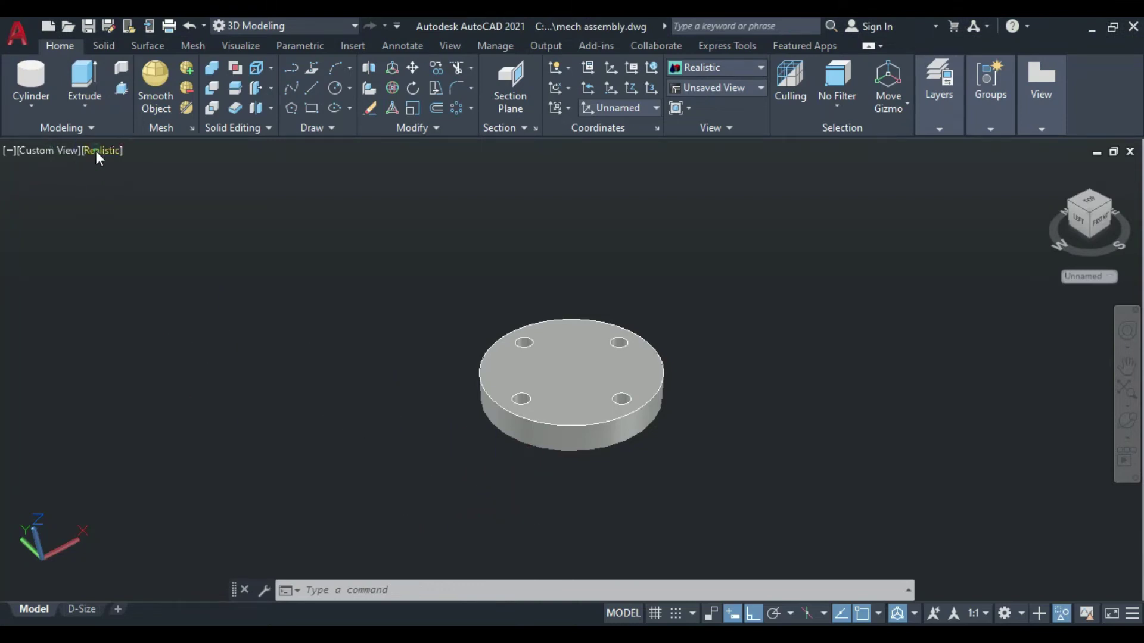
# Switch to 2D Wireframe and draw a 60-diameter circle centred on the flange face.
pyautogui.click(95, 151)
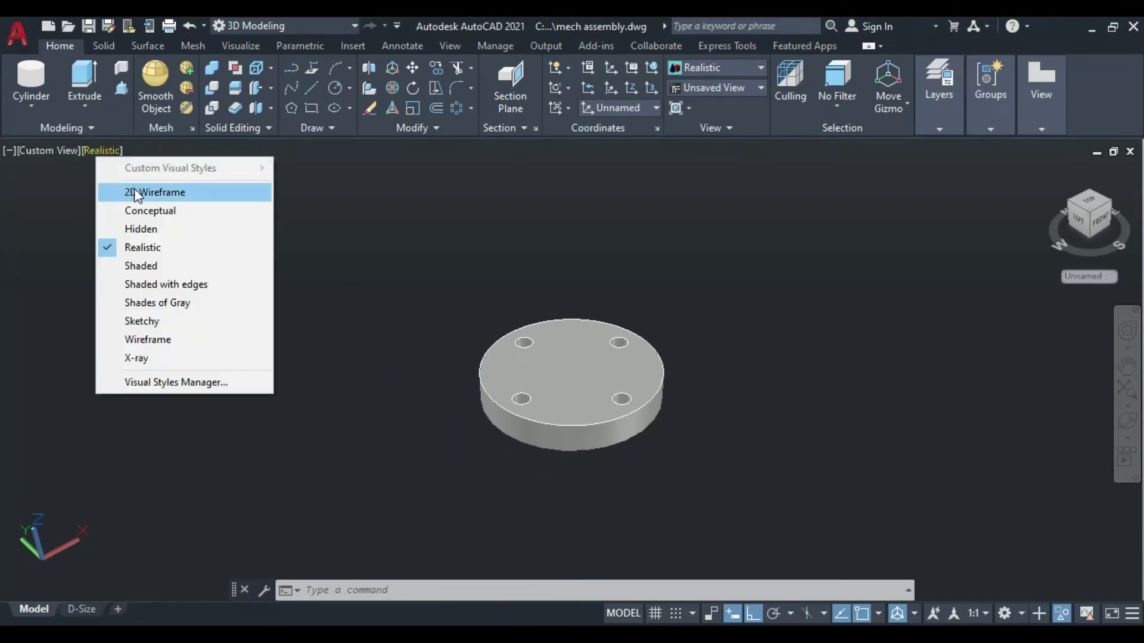
pyautogui.click(137, 193)
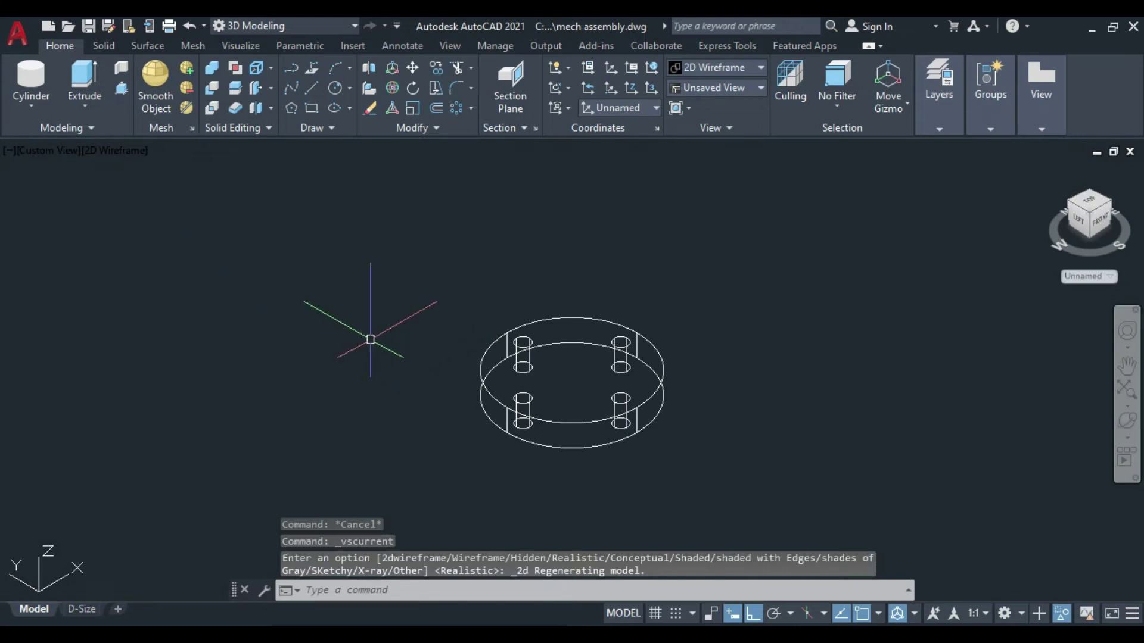
pyautogui.write('c')
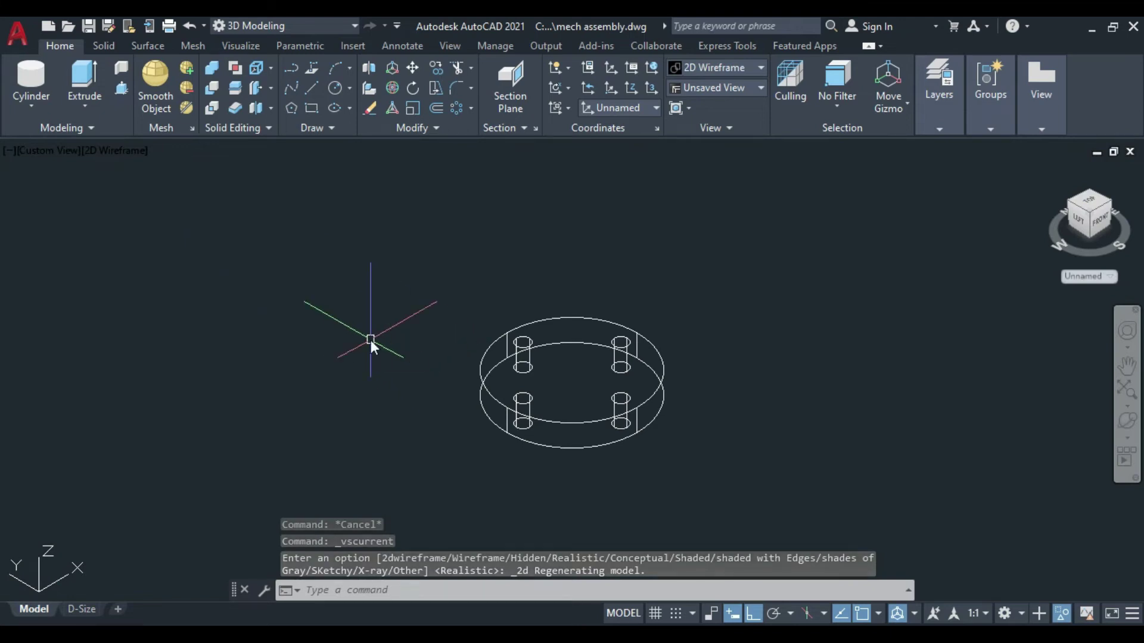
pyautogui.press('Return')
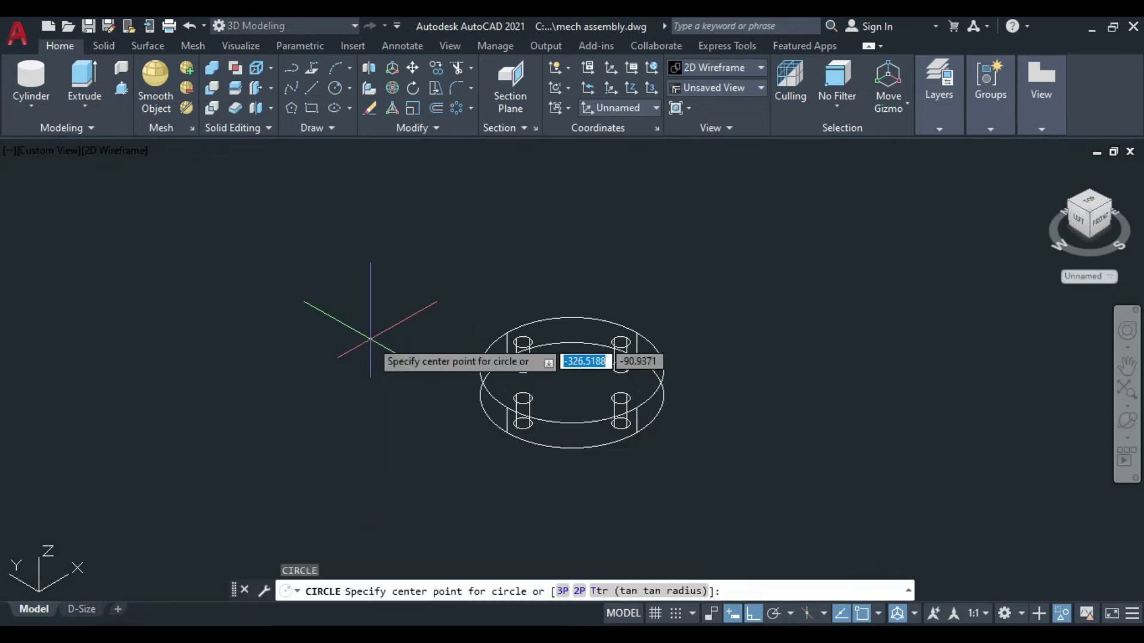
pyautogui.click(570, 395)
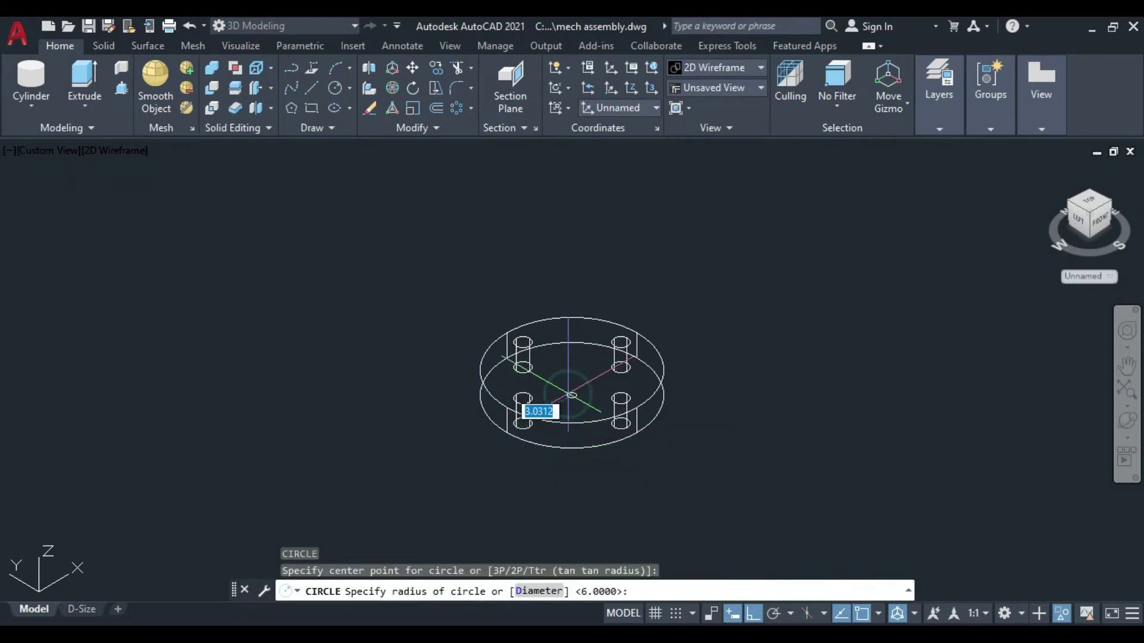
pyautogui.scroll(4, 586, 399)
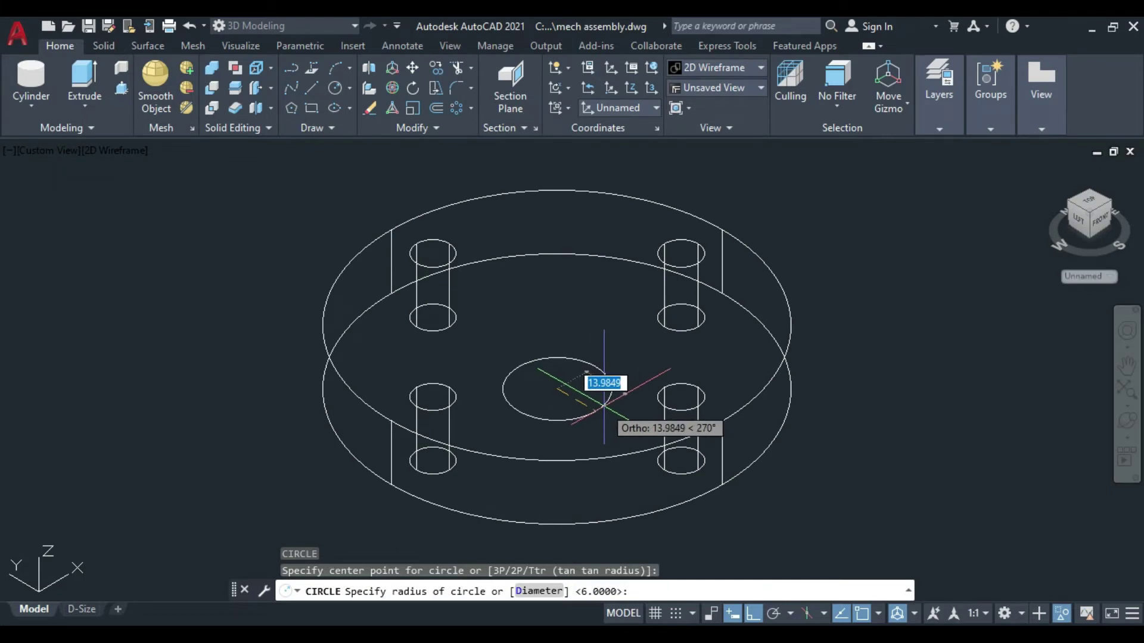
pyautogui.click(541, 592)
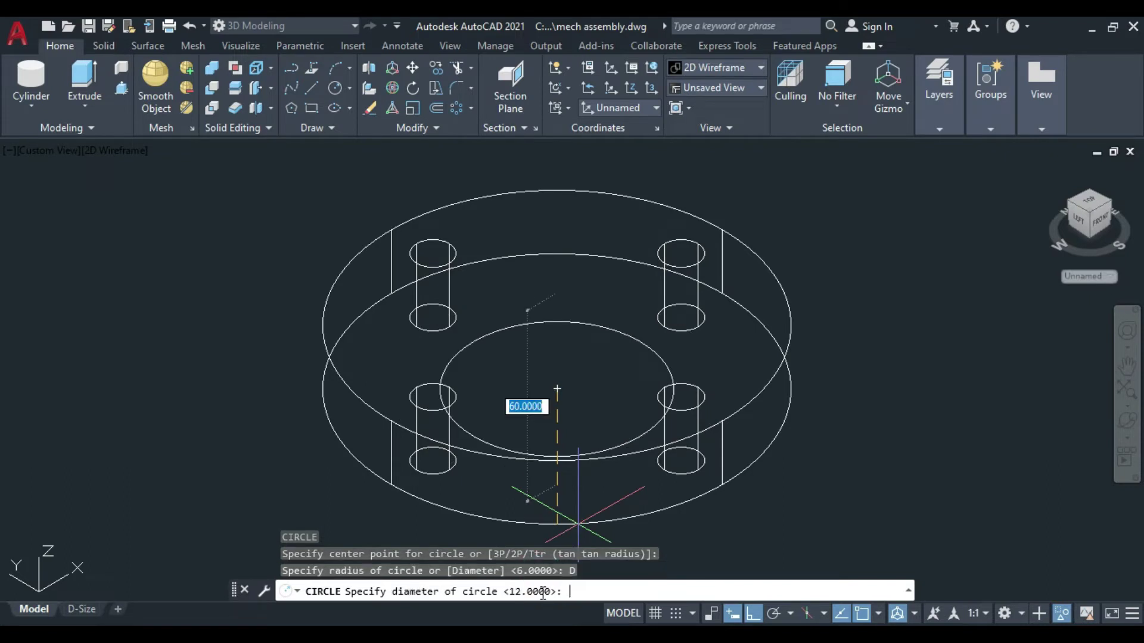
pyautogui.write('60')
pyautogui.press('Return')
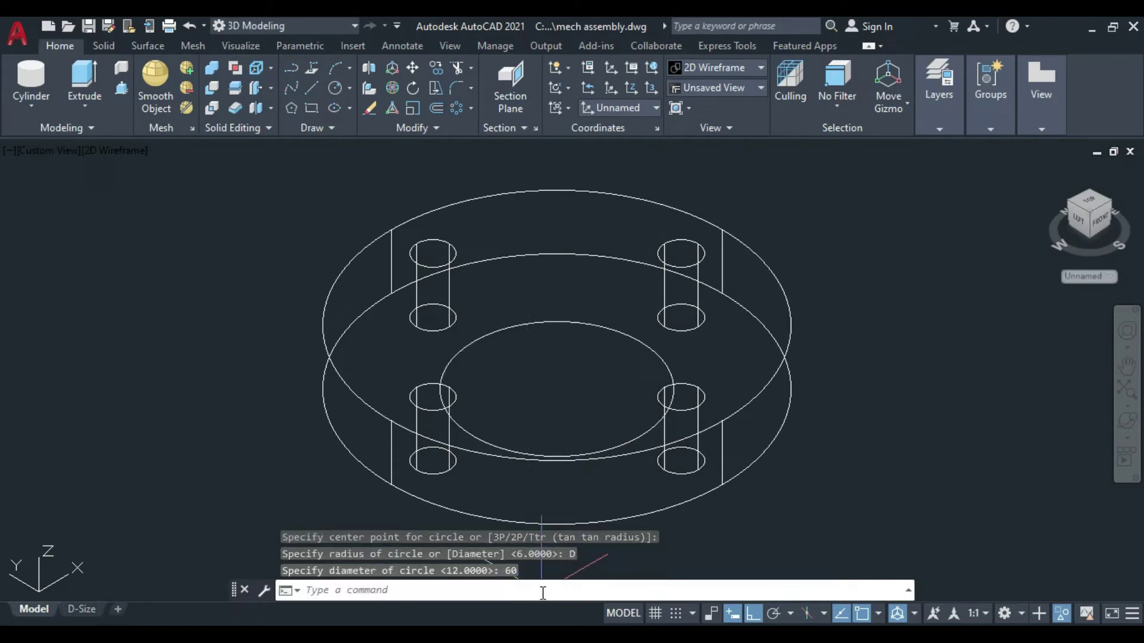
pyautogui.scroll(-1, 557, 375)
pyautogui.scroll(-1, 557, 375)
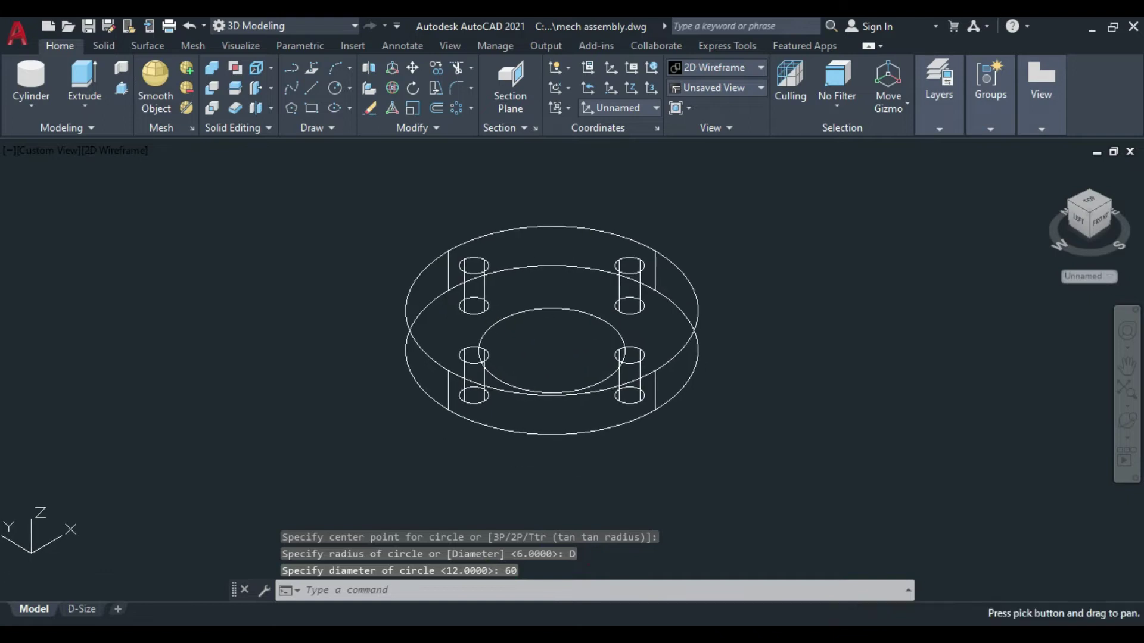
# Press-pull the 60-diameter circle 130 units downward to form the shaft cylinder.
pyautogui.click(121, 89)
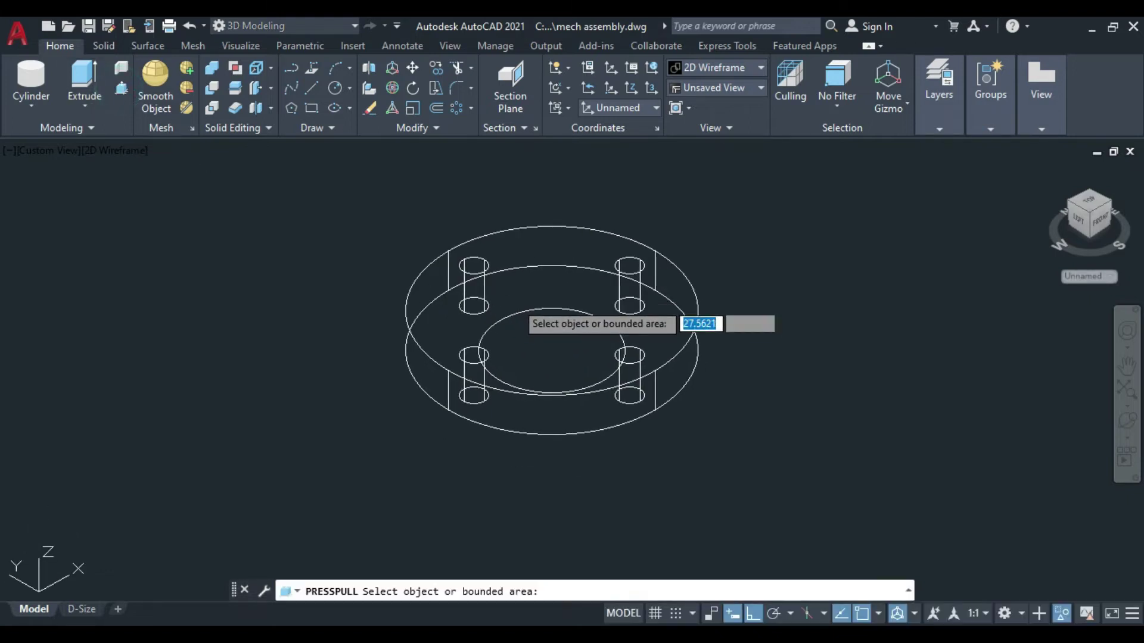
pyautogui.click(518, 310)
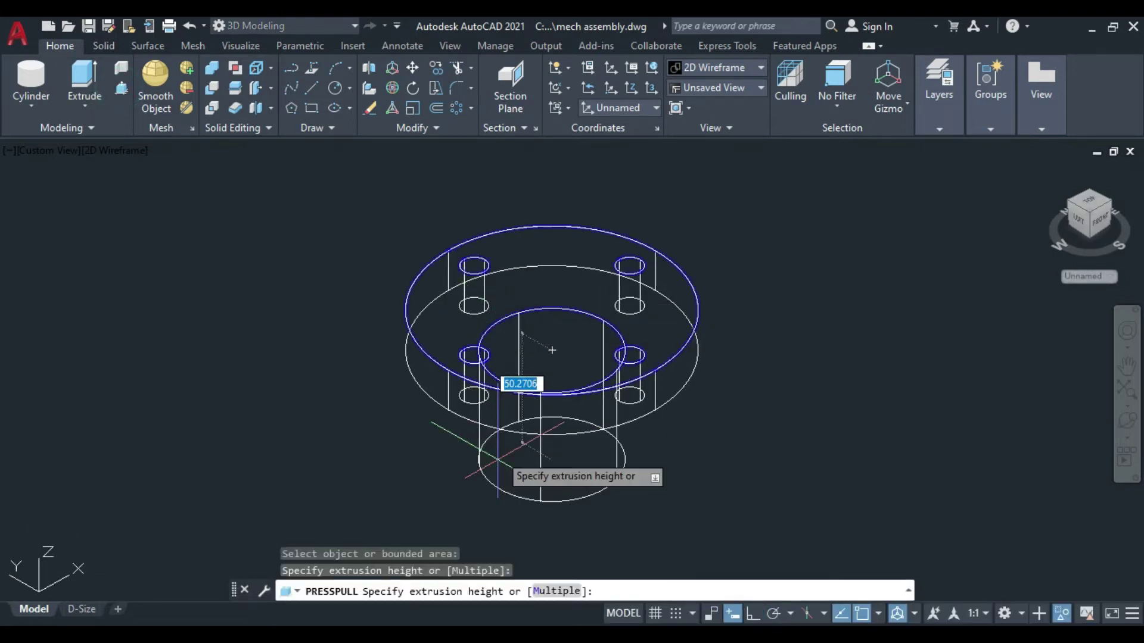
pyautogui.scroll(-2, 496, 481)
pyautogui.scroll(-2, 496, 482)
pyautogui.moveTo(496, 481)
pyautogui.mouseDown(button='middle')
pyautogui.moveTo(497, 375)
pyautogui.moveTo(528, 453)
pyautogui.mouseUp(button='middle')
pyautogui.scroll(6, 495, 378)
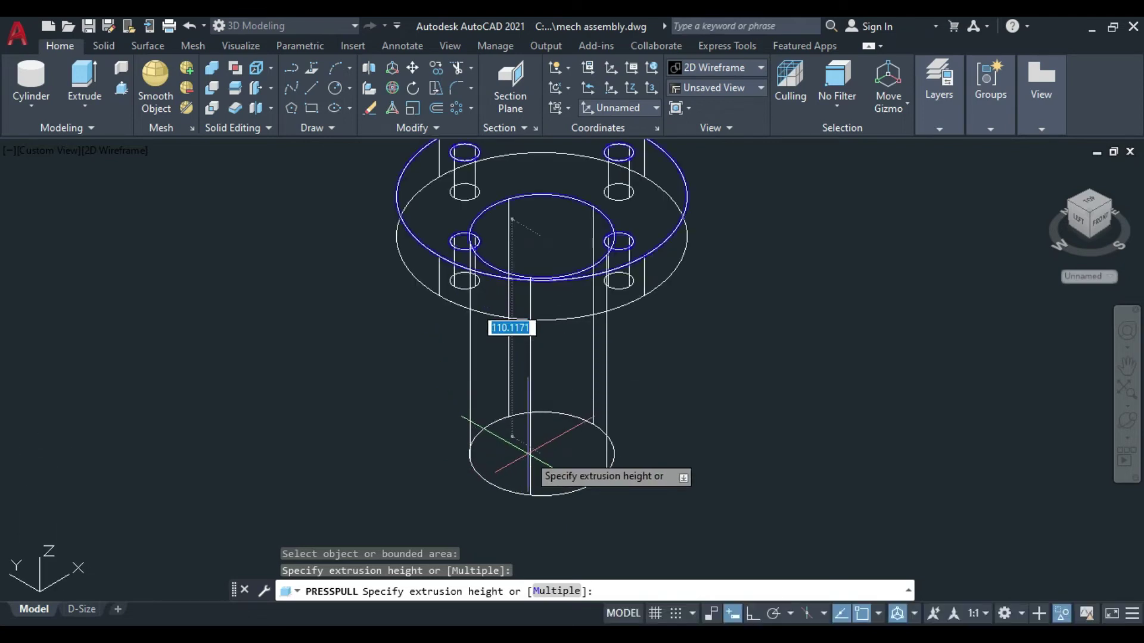
pyautogui.write('130')
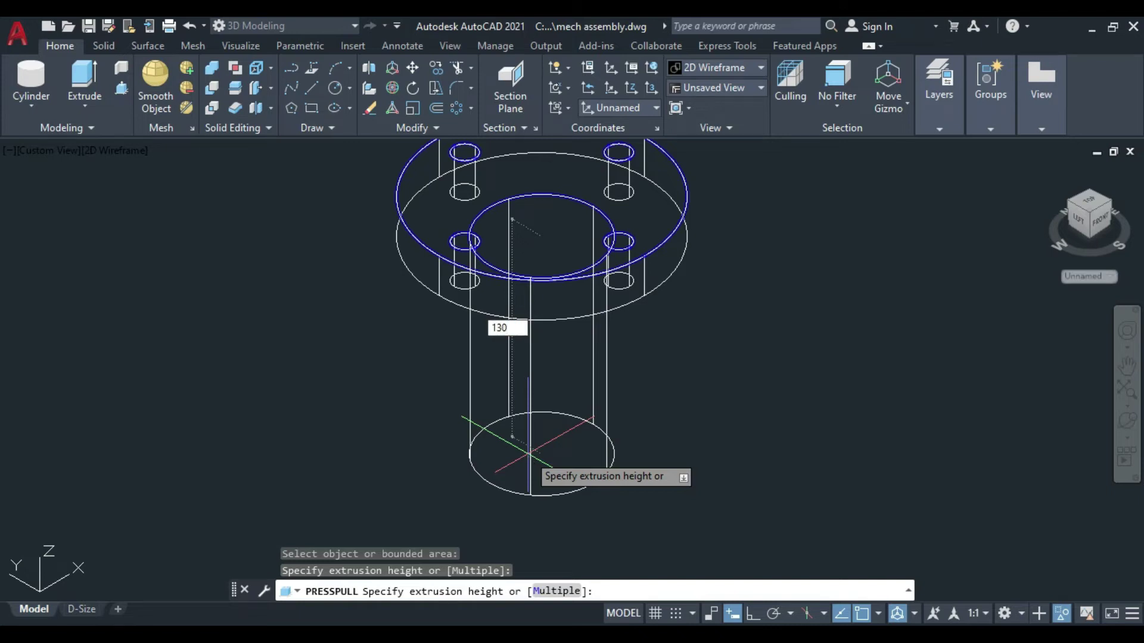
pyautogui.press('Return')
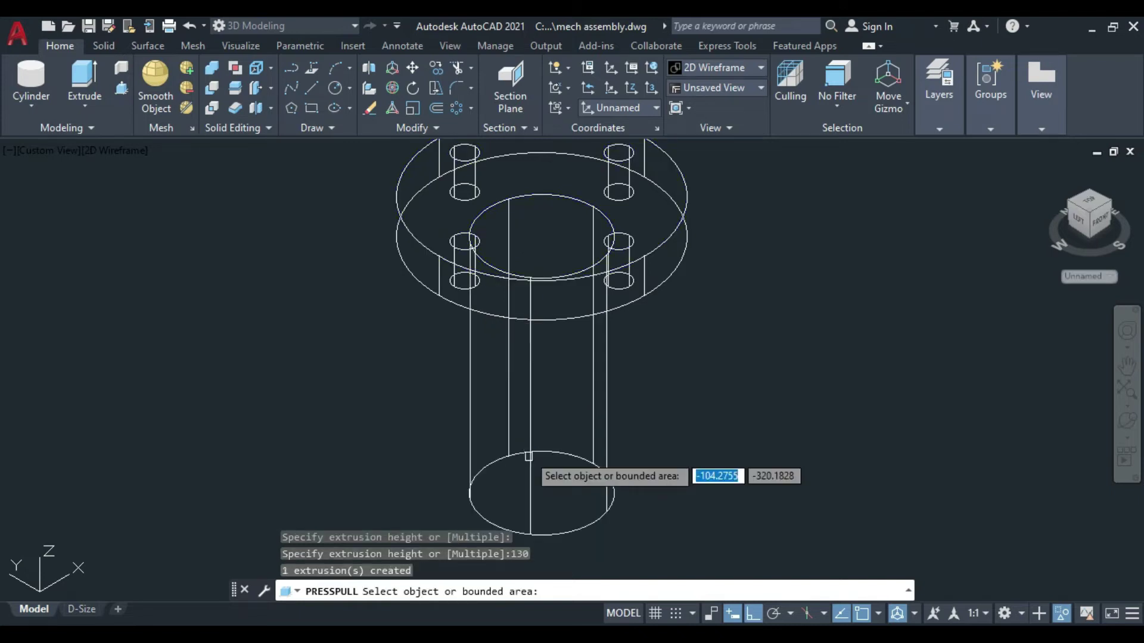
pyautogui.press('Return')
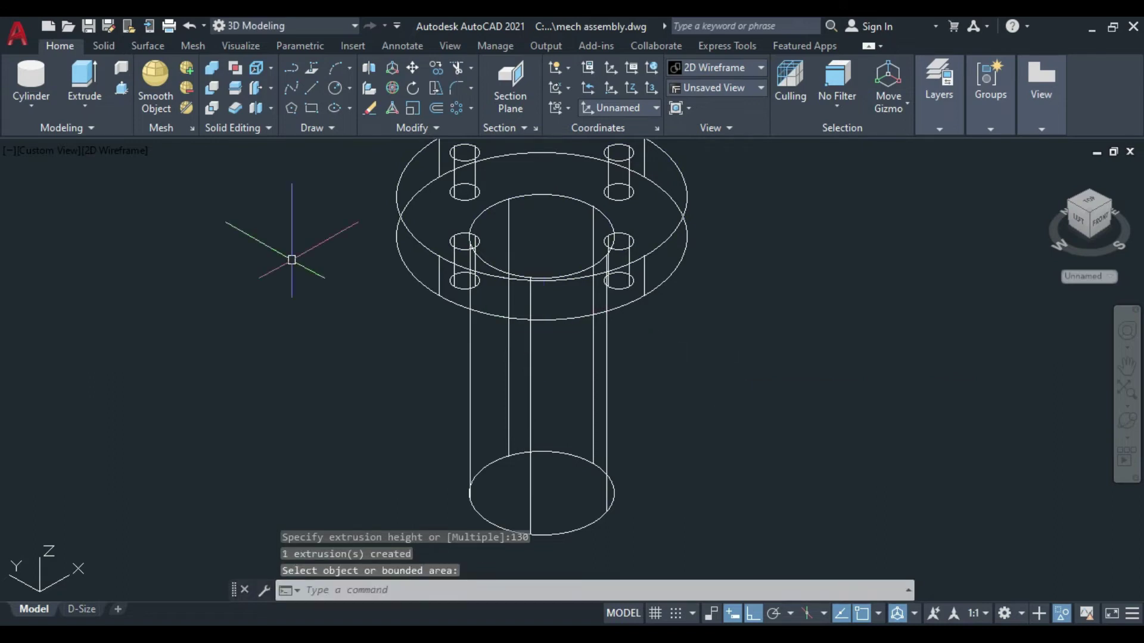
pyautogui.click(87, 155)
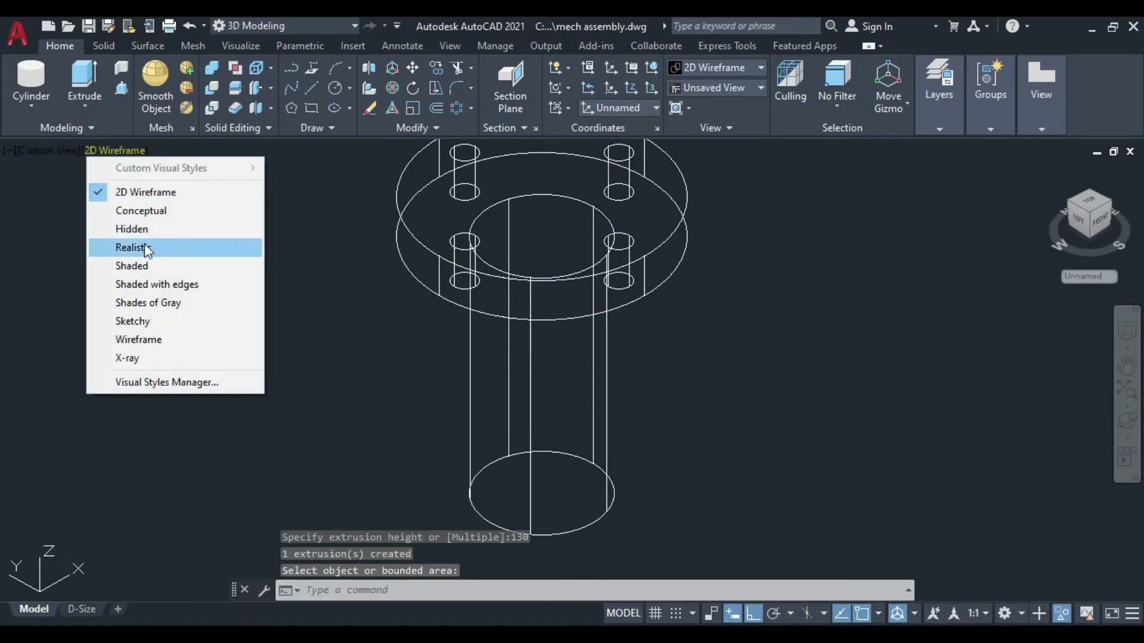
pyautogui.click(144, 244)
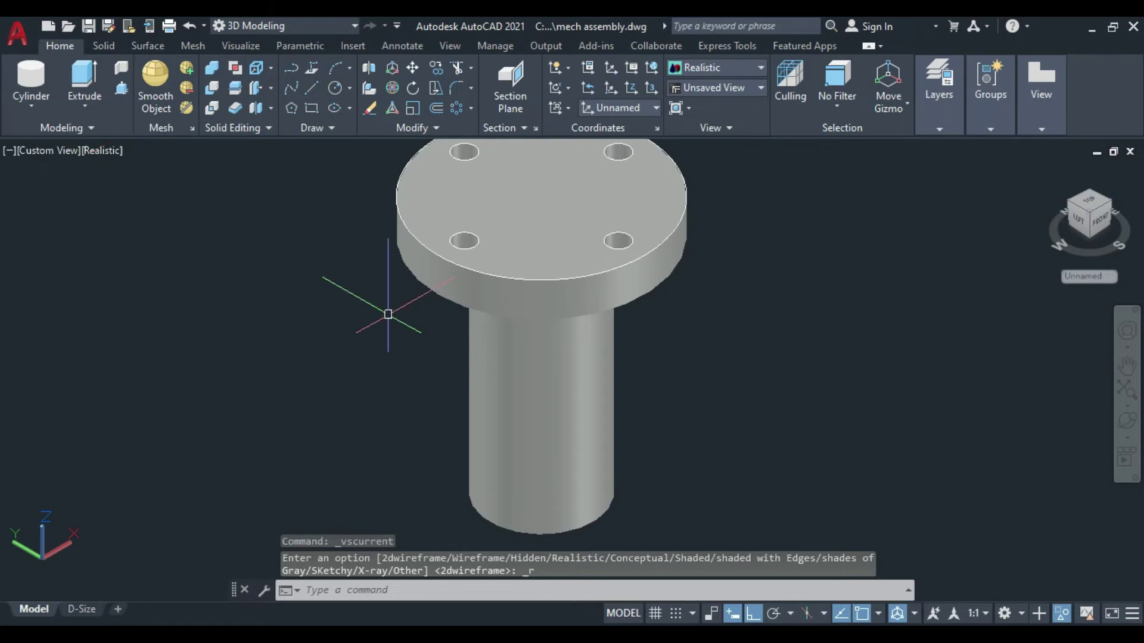
pyautogui.scroll(-2, 384, 314)
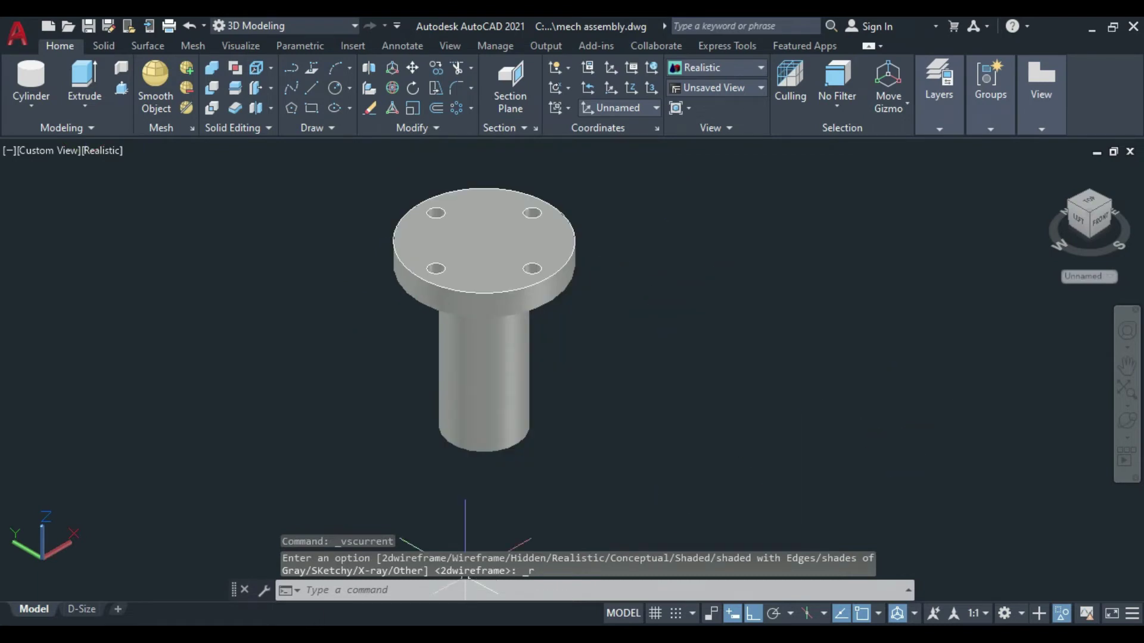
pyautogui.hotkey('alt', 'Tab')
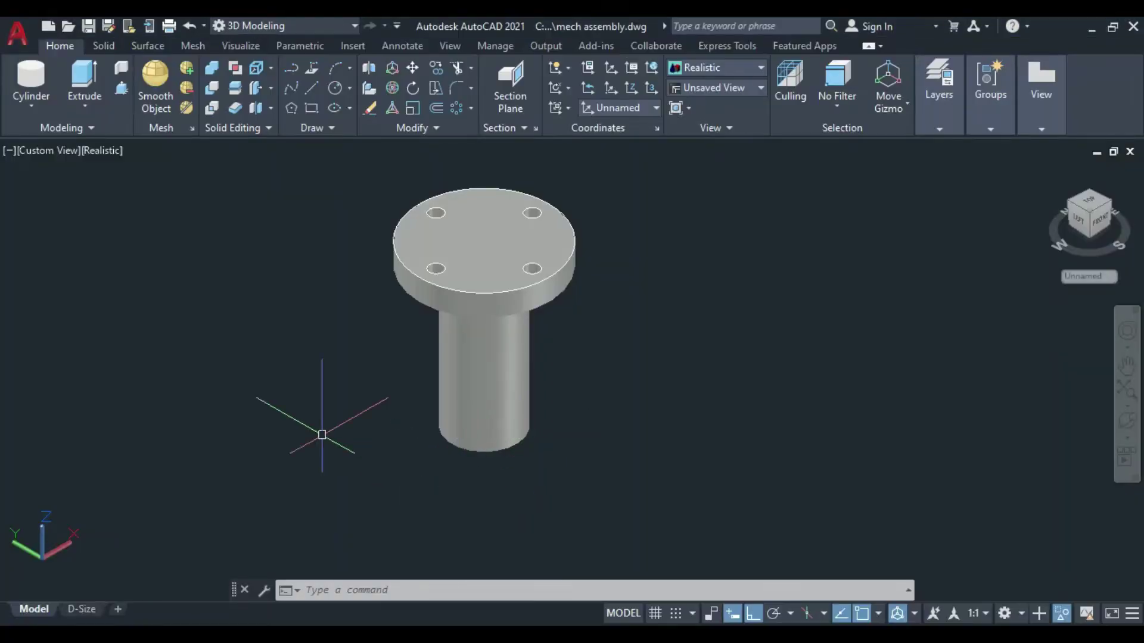
pyautogui.click(103, 153)
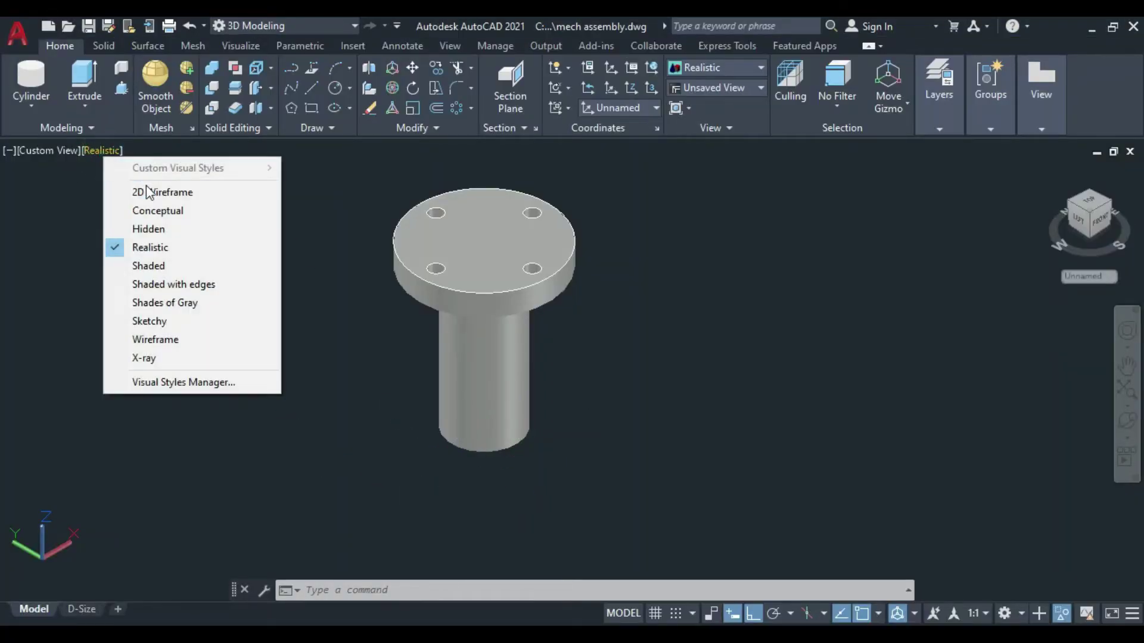
pyautogui.click(155, 192)
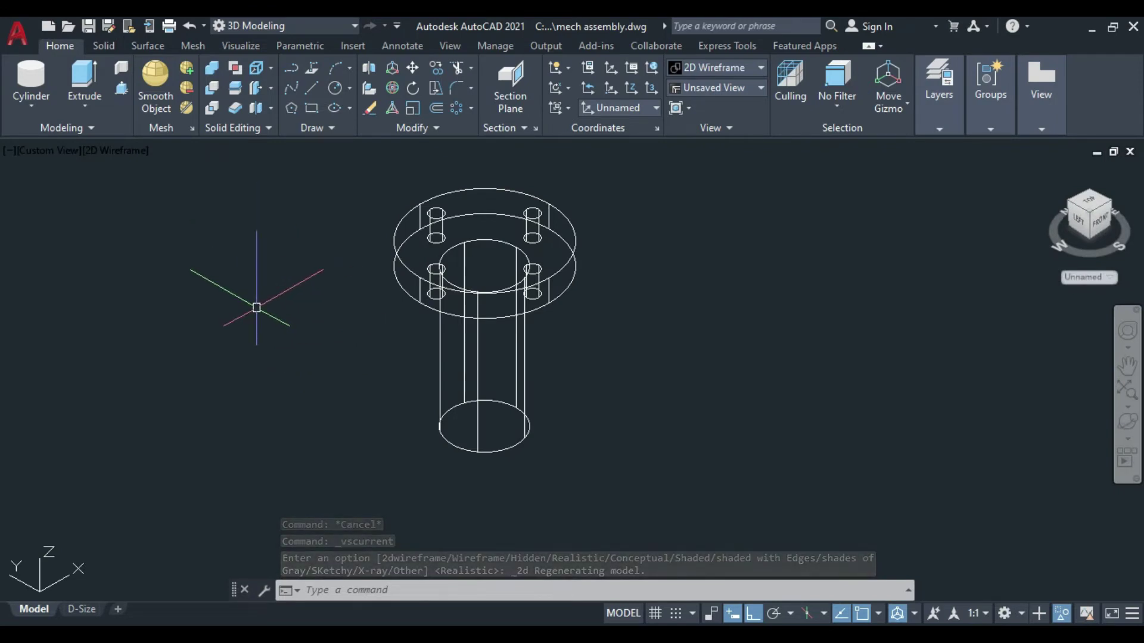
# Draw a circle with C at the shaft's bottom-end centre, sized by diameter 30.
pyautogui.write('c')
pyautogui.press('Return')
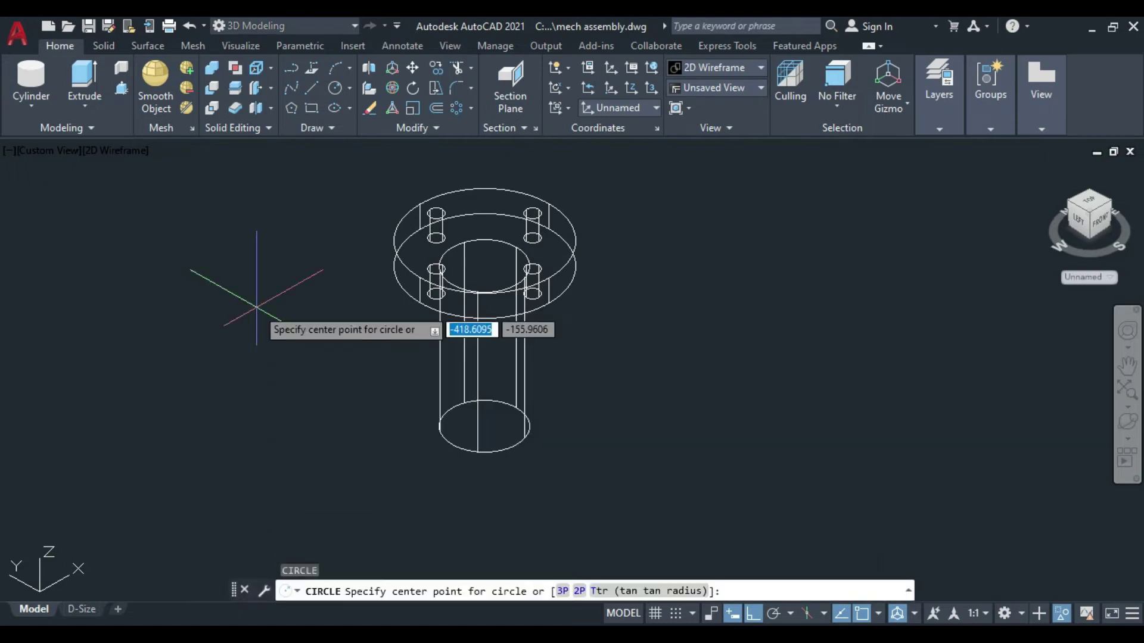
pyautogui.click(483, 427)
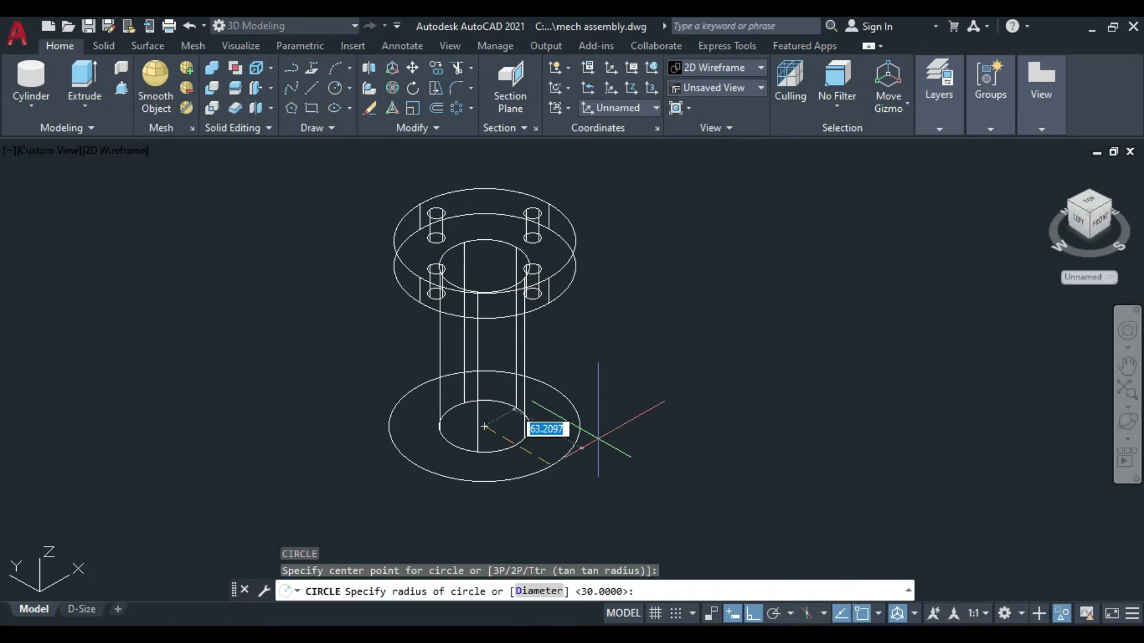
pyautogui.click(545, 591)
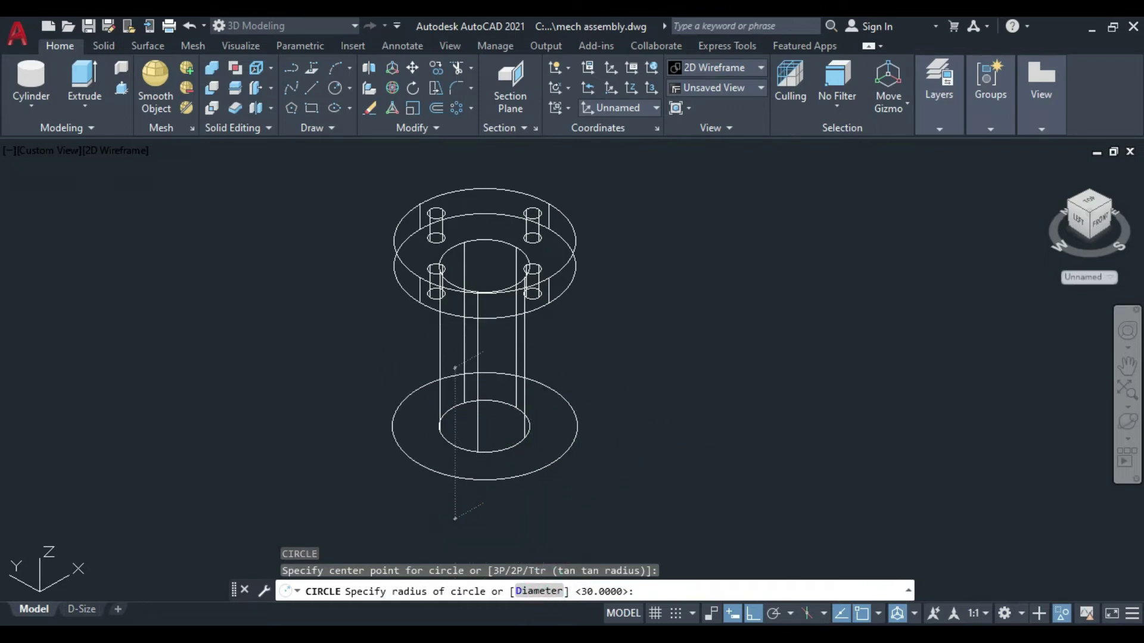
pyautogui.write('30')
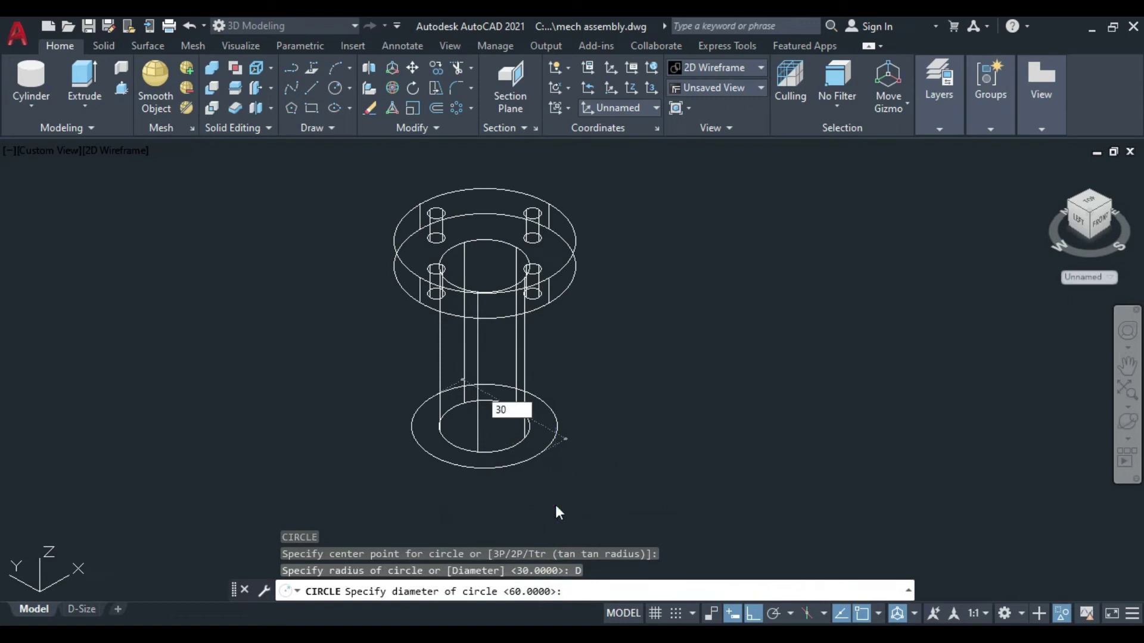
pyautogui.press('Return')
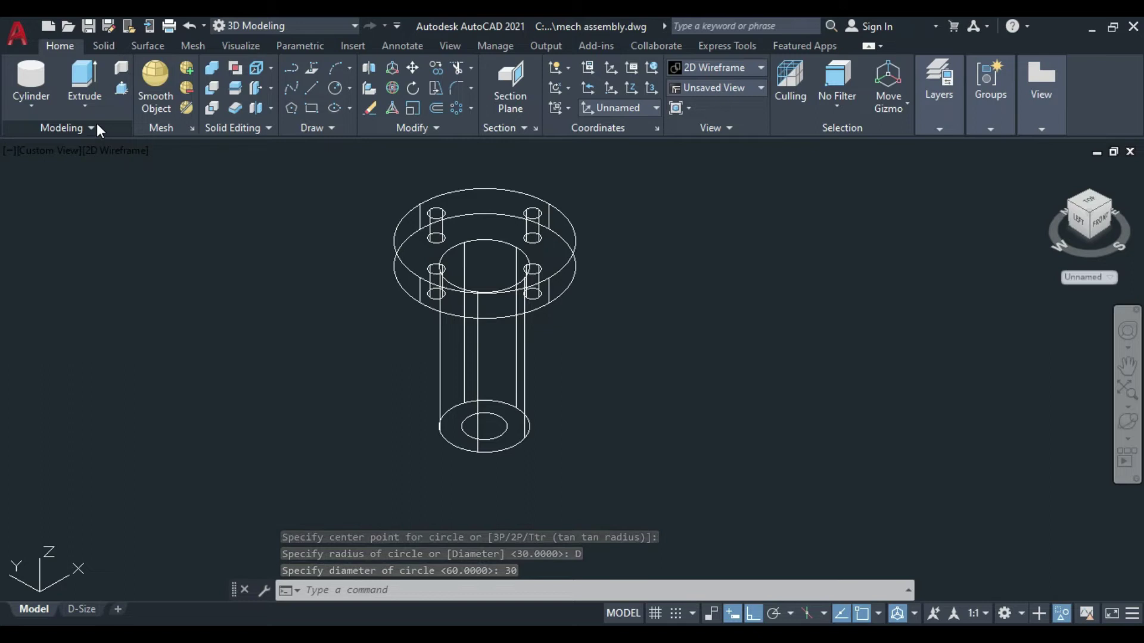
# Extrude the 30-diameter circle 50 units to form the neck.
pyautogui.click(87, 81)
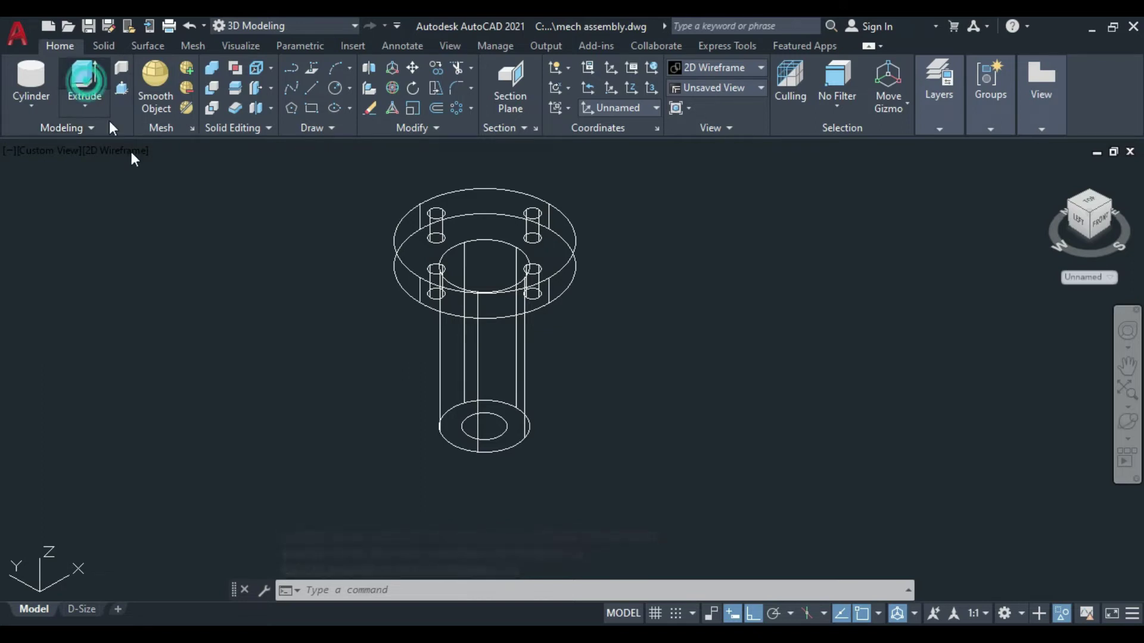
pyautogui.click(492, 440)
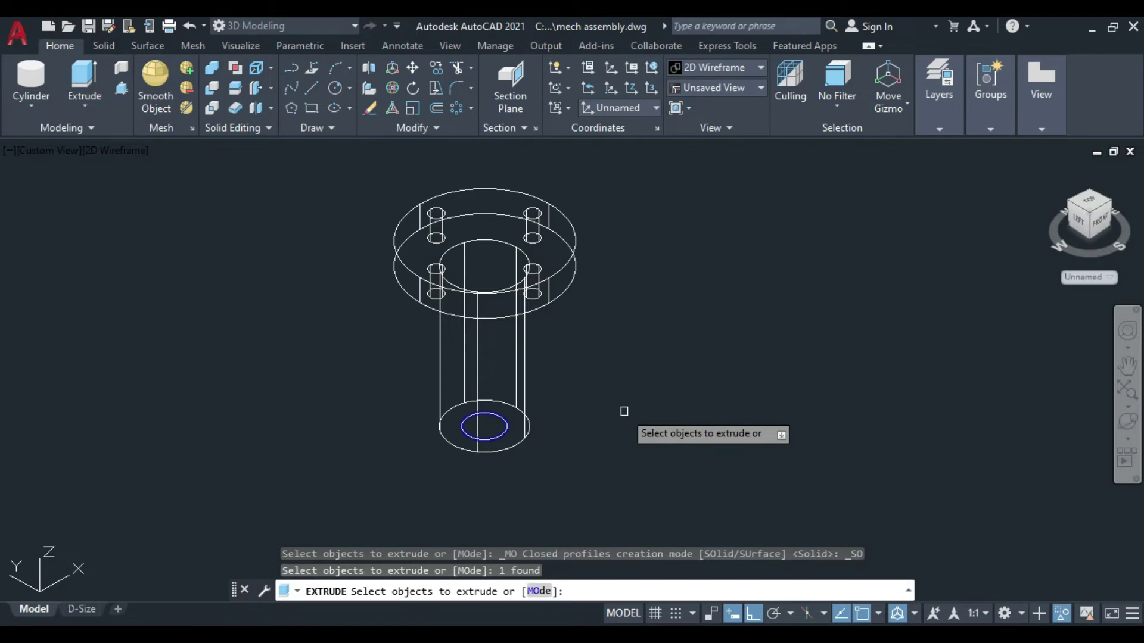
pyautogui.press('Return')
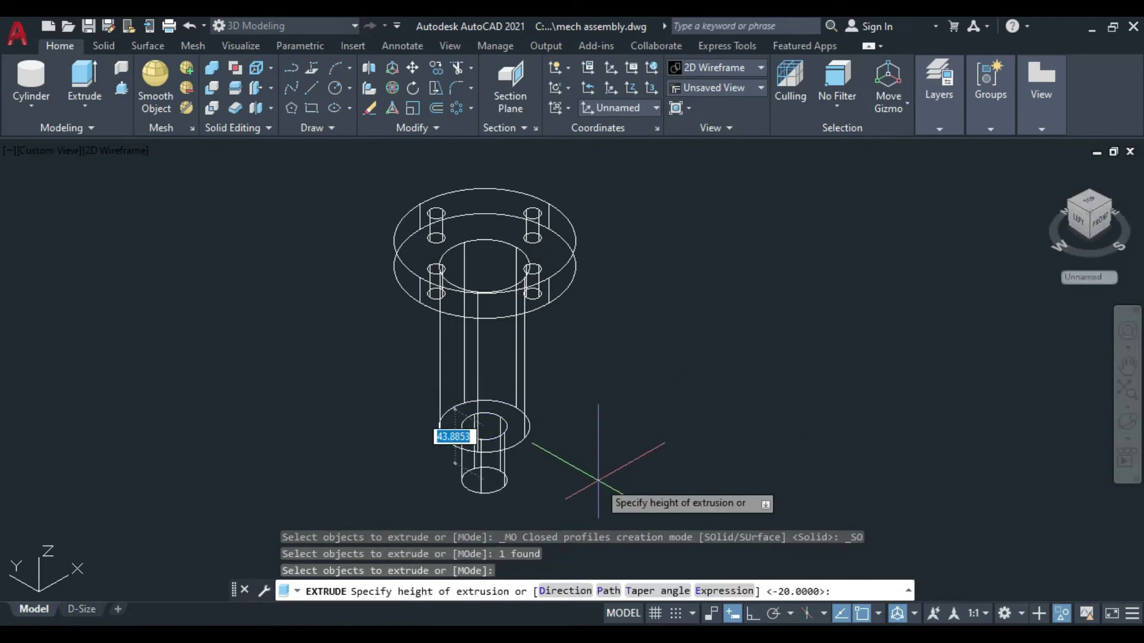
pyautogui.moveTo(596, 500); pyautogui.dragTo(573, 365, button='middle')
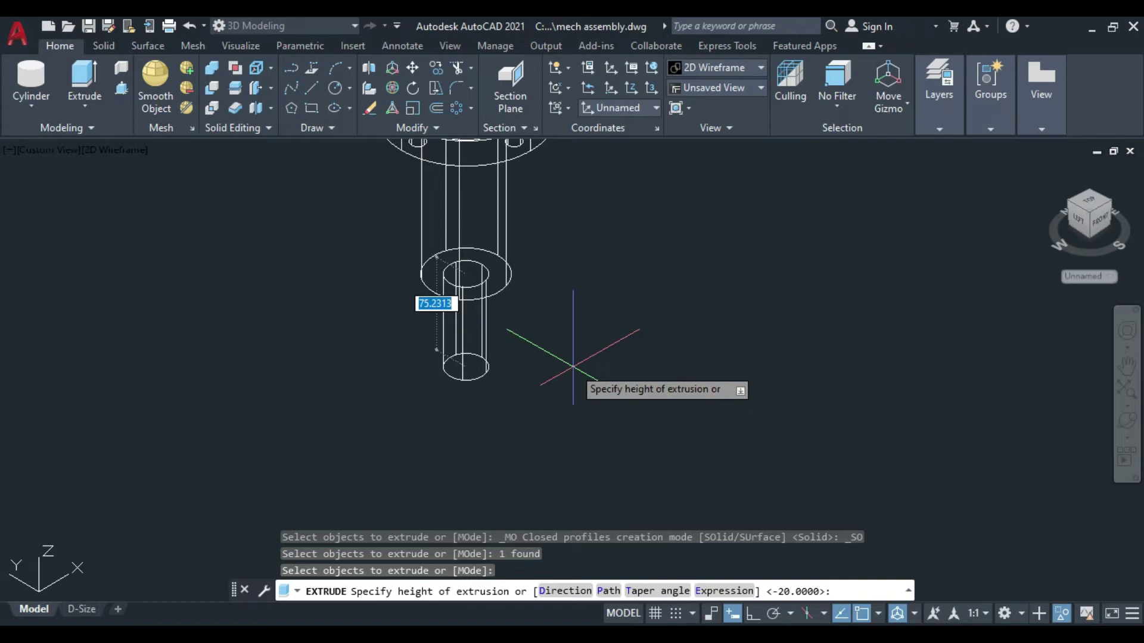
pyautogui.write('50')
pyautogui.press('Return')
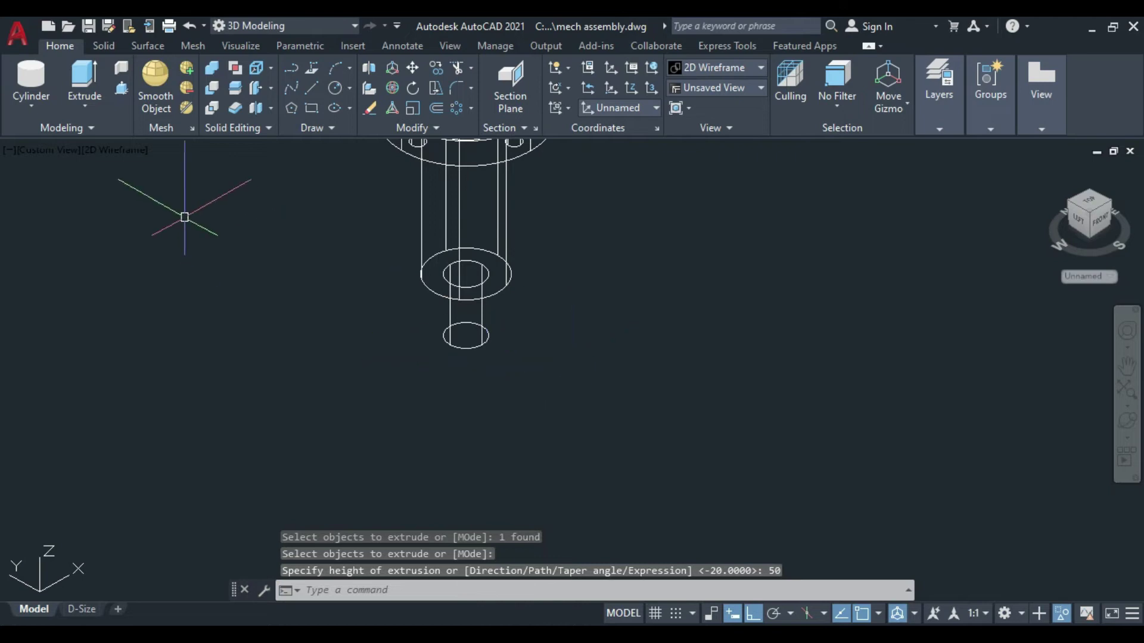
# Switch to Realistic shading and orbit the model to show its flange end.
pyautogui.click(108, 154)
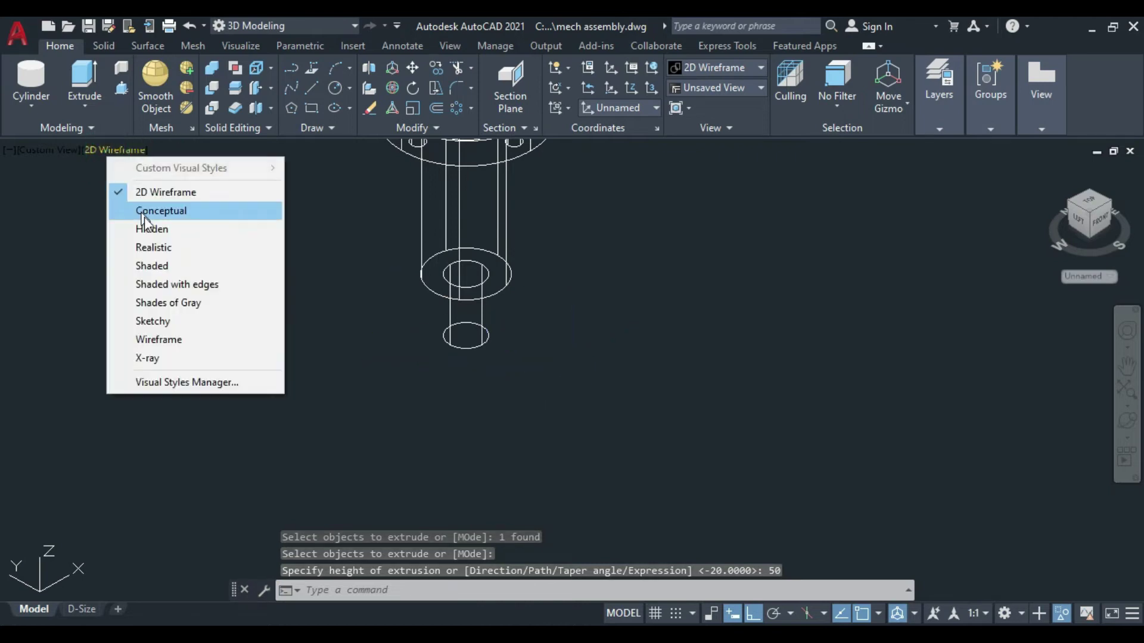
pyautogui.click(164, 248)
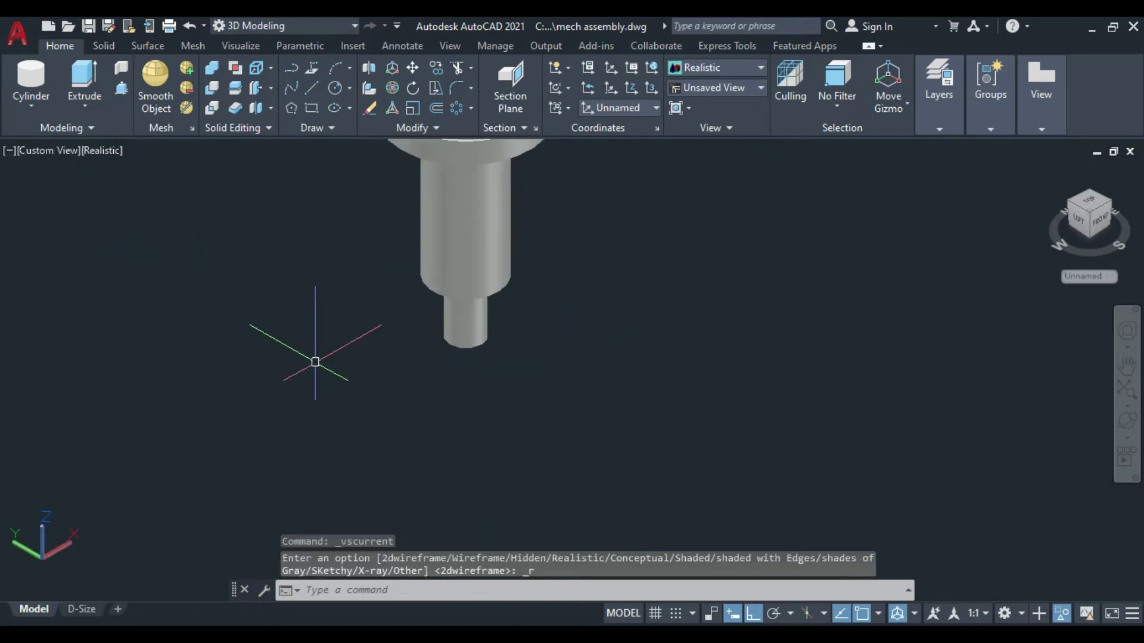
pyautogui.scroll(-1, 577, 385)
pyautogui.scroll(-3, 592, 335)
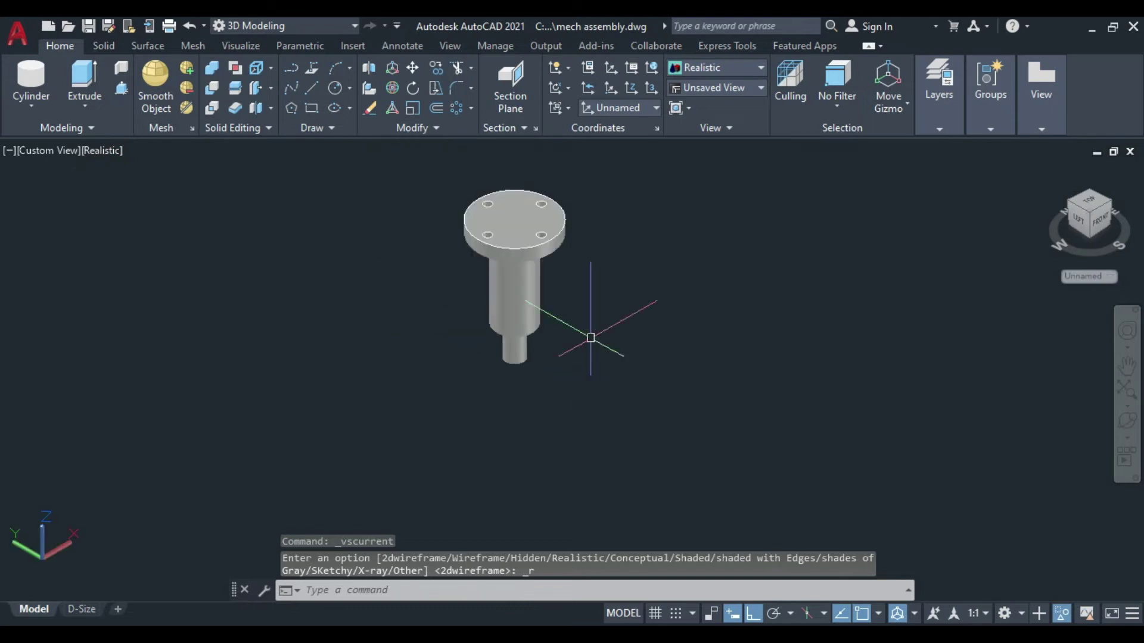
pyautogui.moveTo(592, 334); pyautogui.dragTo(562, 395, button='middle')
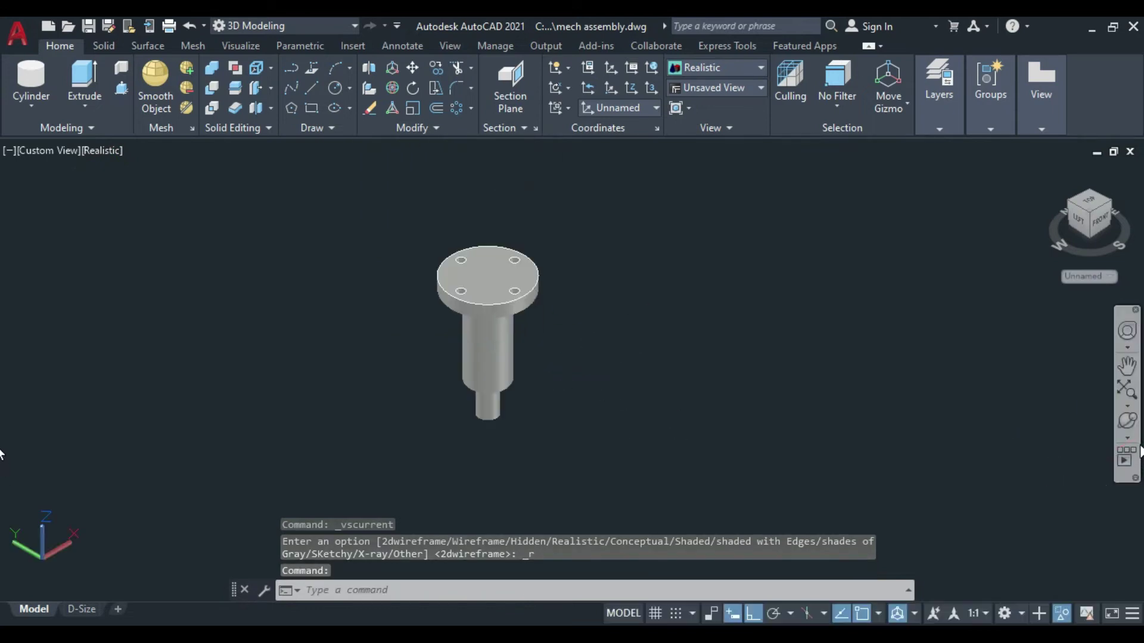
pyautogui.click(1127, 421)
pyautogui.moveTo(589, 241)
pyautogui.mouseDown()
pyautogui.moveTo(741, 423)
pyautogui.moveTo(707, 409)
pyautogui.mouseUp()
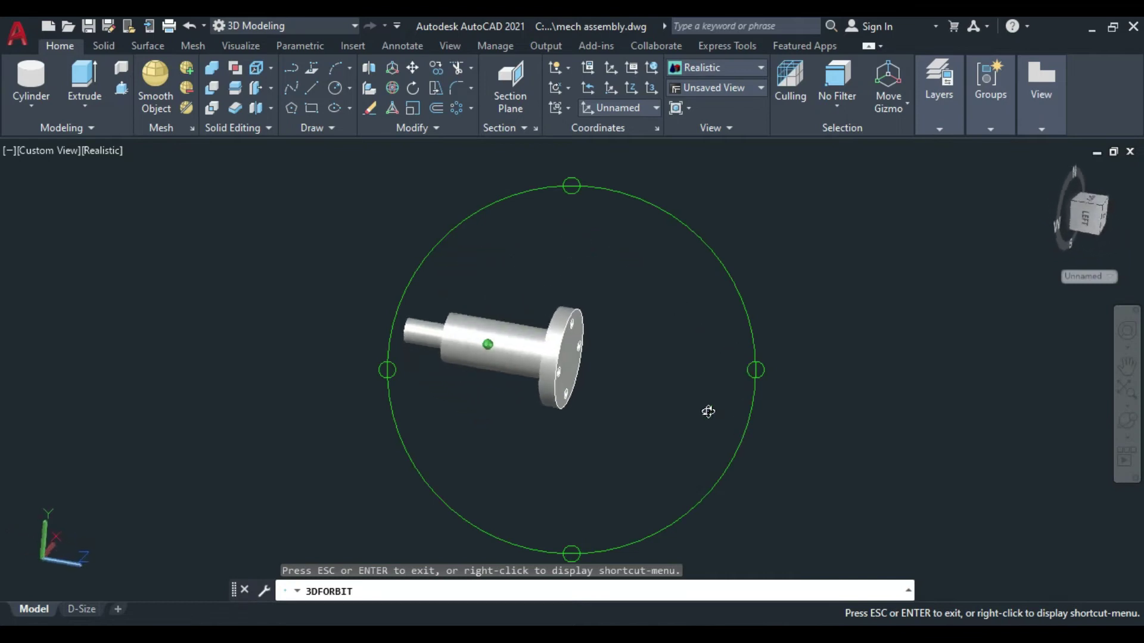
pyautogui.scroll(5, 470, 388)
pyautogui.moveTo(470, 388)
pyautogui.mouseDown()
pyautogui.moveTo(564, 434)
pyautogui.moveTo(589, 470)
pyautogui.moveTo(574, 472)
pyautogui.mouseUp()
pyautogui.hotkey('alt', 'Tab')
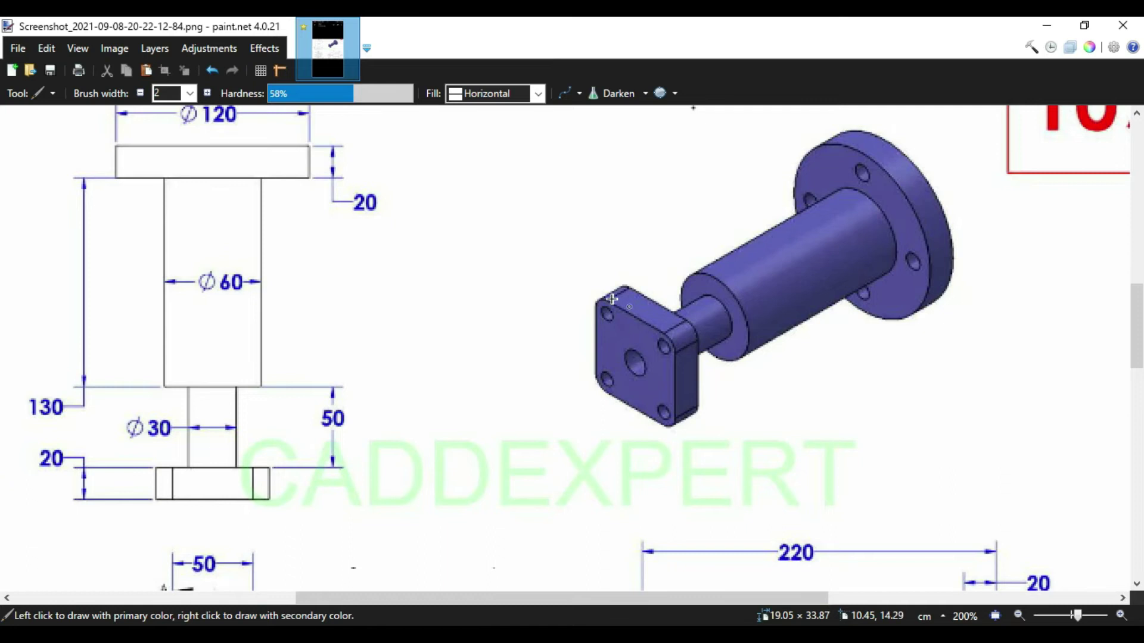
pyautogui.scroll(-3, 590, 297)
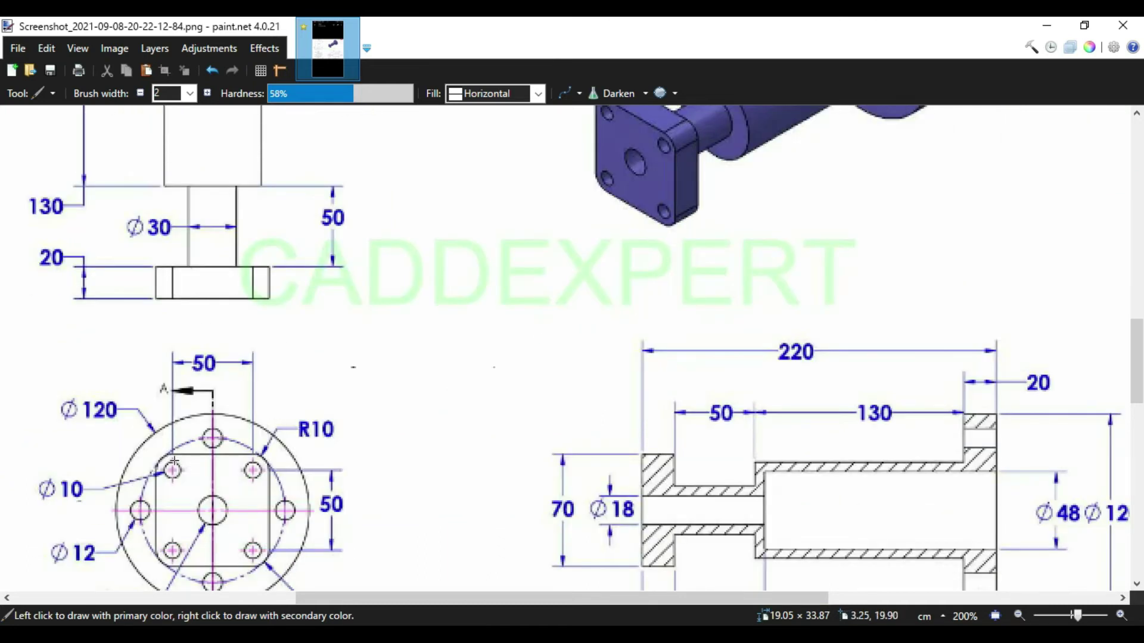
pyautogui.scroll(-2, 172, 461)
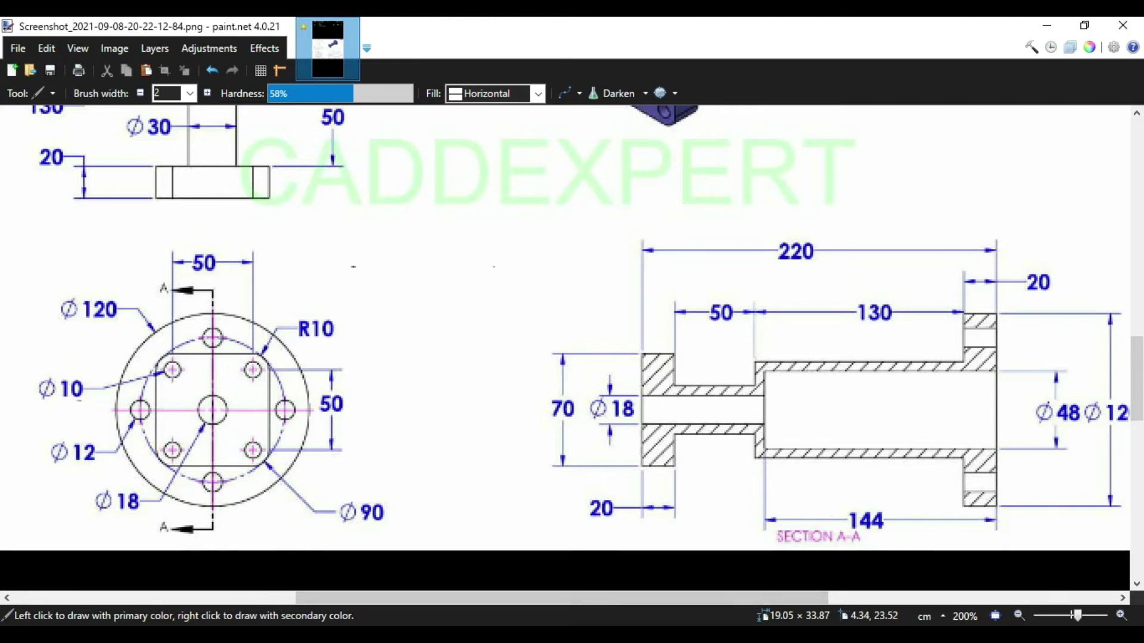
pyautogui.click(225, 553)
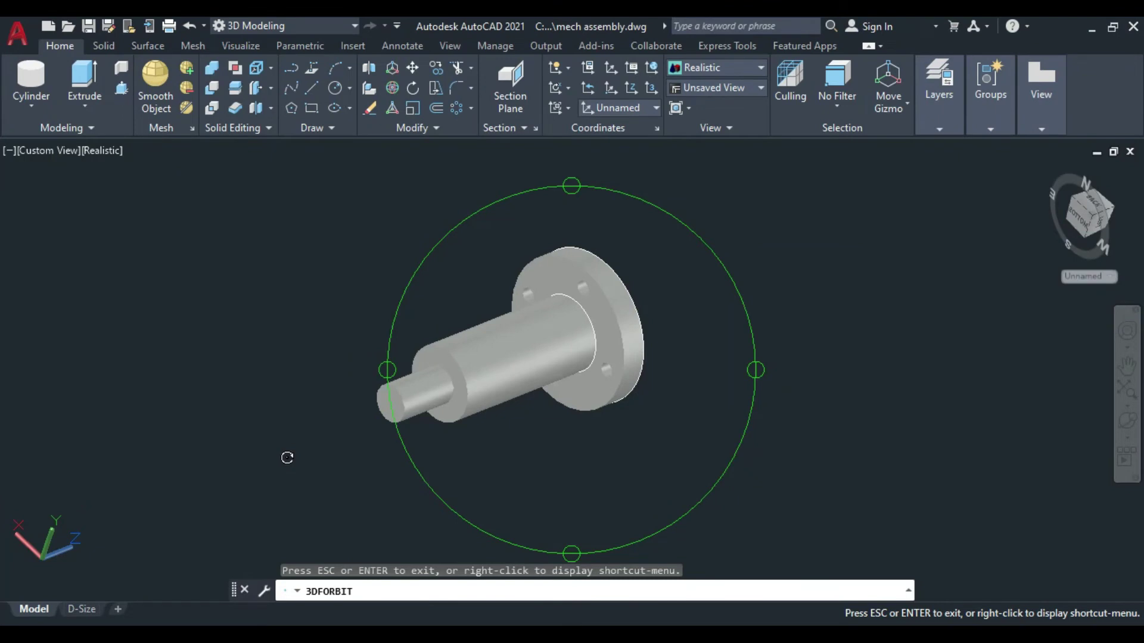
# Leave orbit, shift the view right, and set the viewport to Top.
pyautogui.press('Escape')
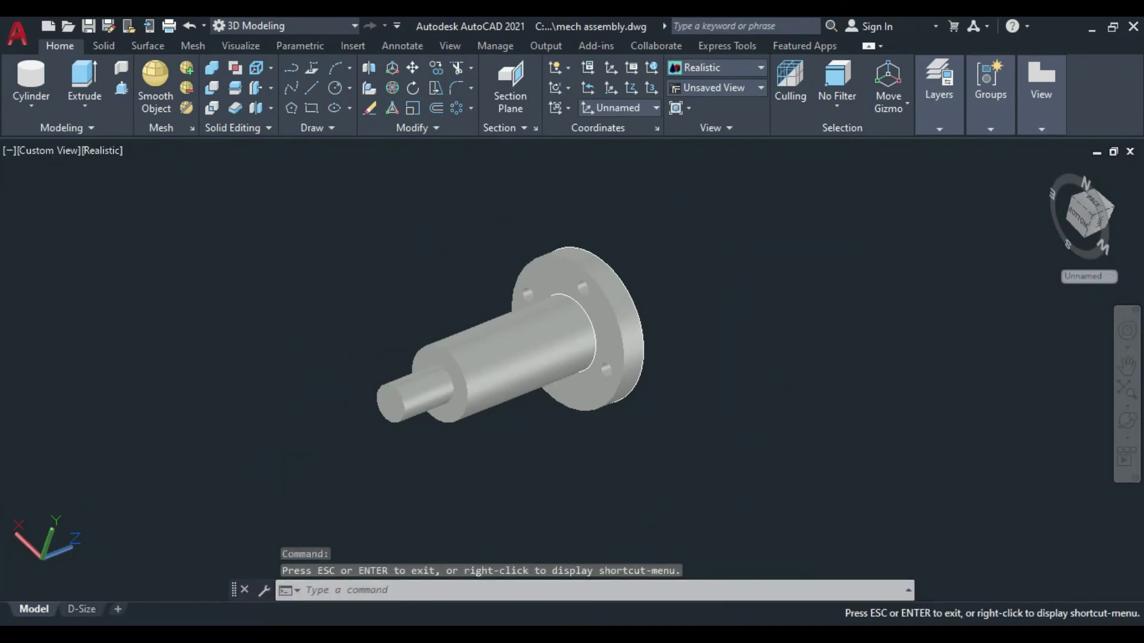
pyautogui.moveTo(338, 332); pyautogui.dragTo(457, 340, button='middle')
pyautogui.press('Escape')
pyautogui.click(36, 149)
pyautogui.click(63, 190)
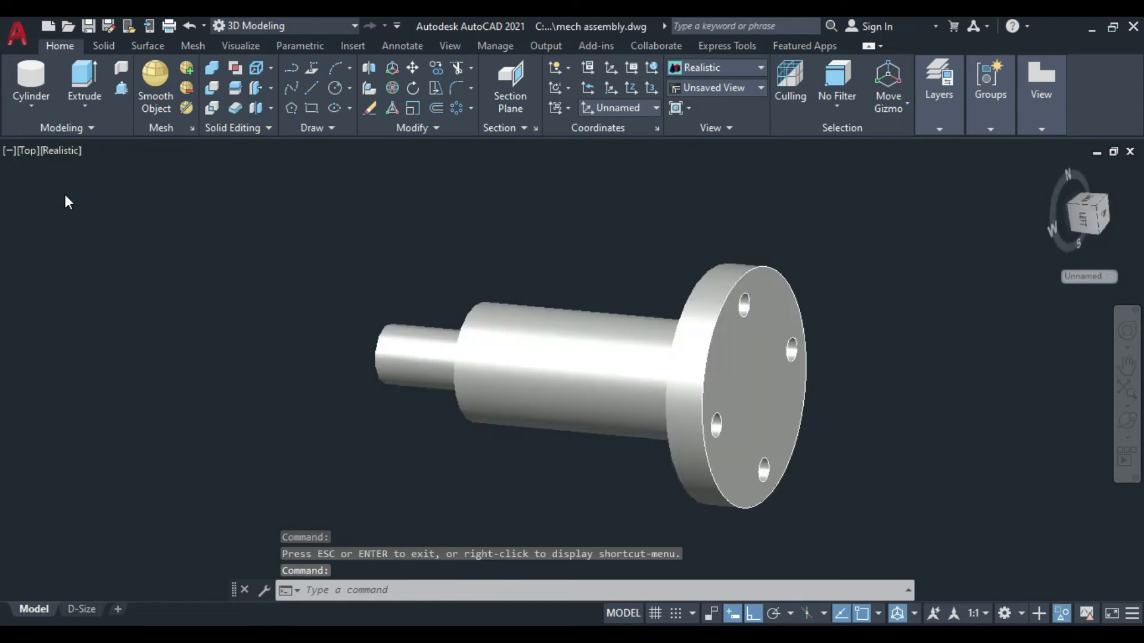
pyautogui.scroll(-3, 291, 290)
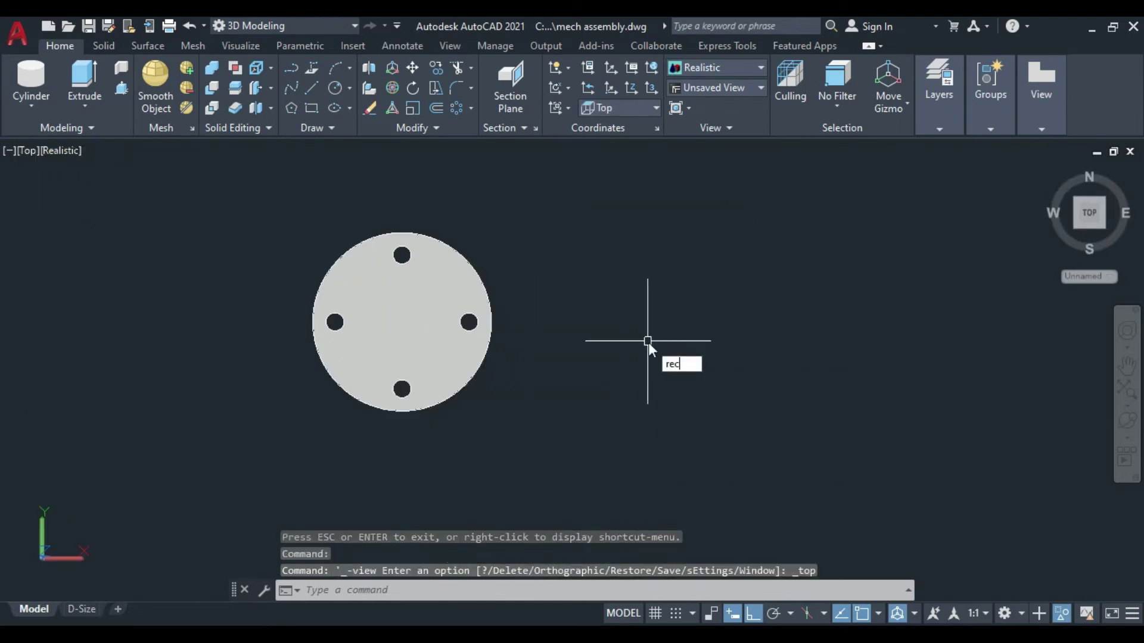
# Draw a 70 × 70 rectangle to the right of the flange.
pyautogui.press('Return')
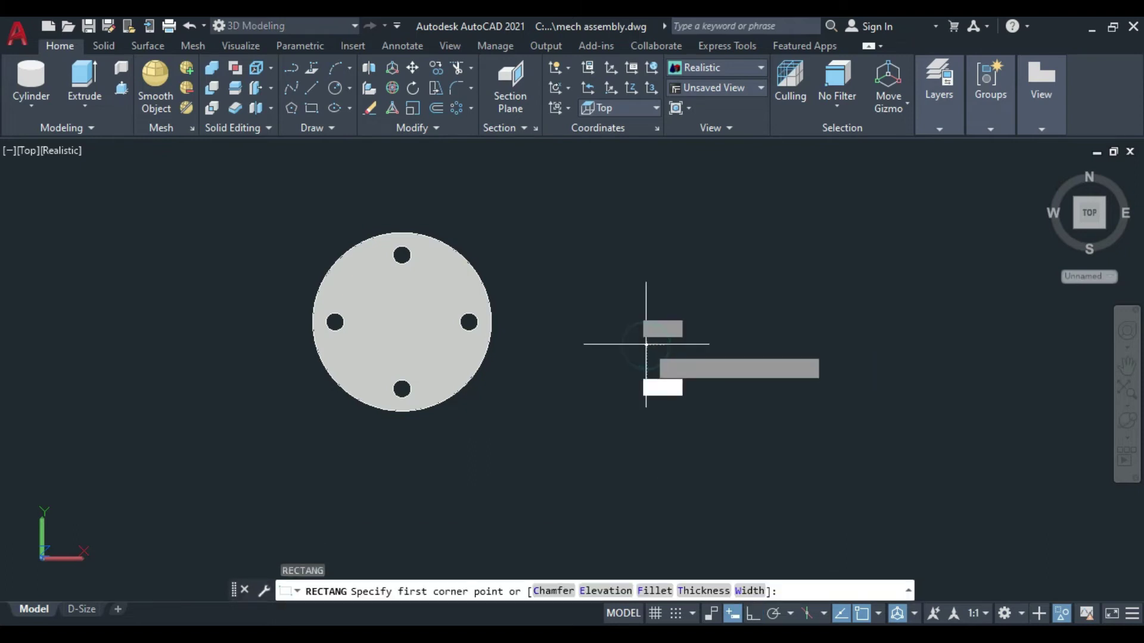
pyautogui.click(646, 345)
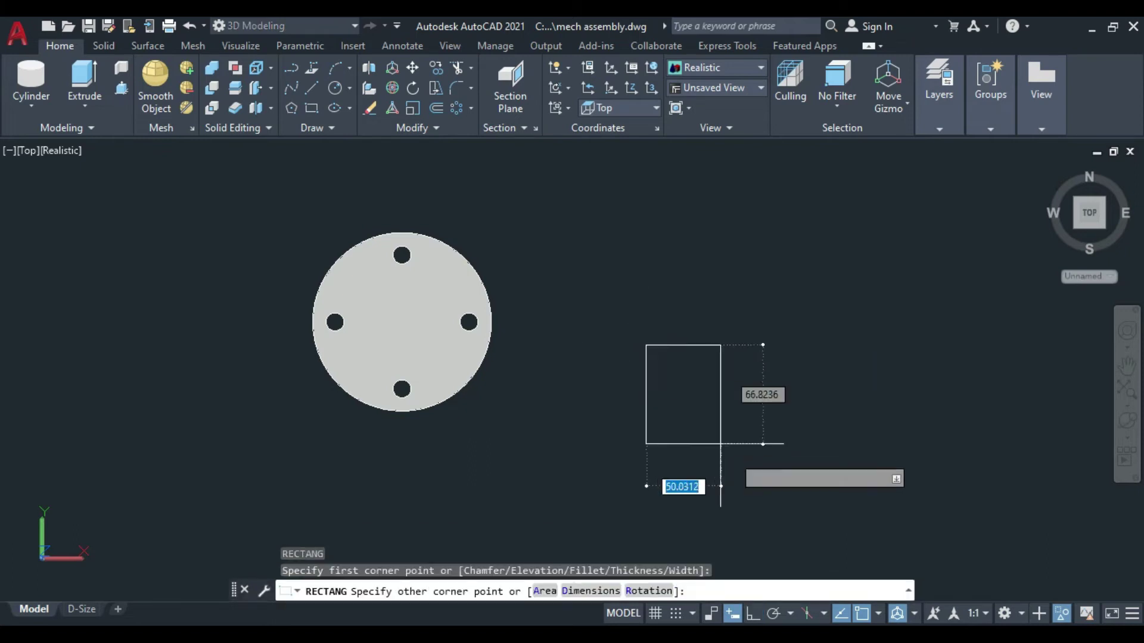
pyautogui.click(590, 591)
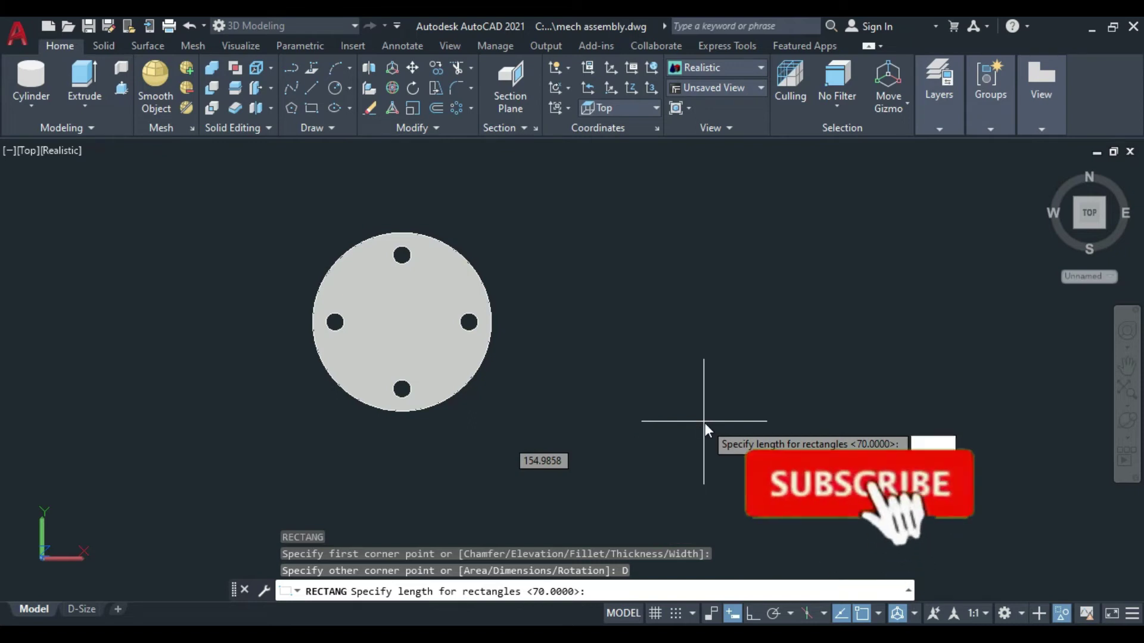
pyautogui.write('70')
pyautogui.press('Return')
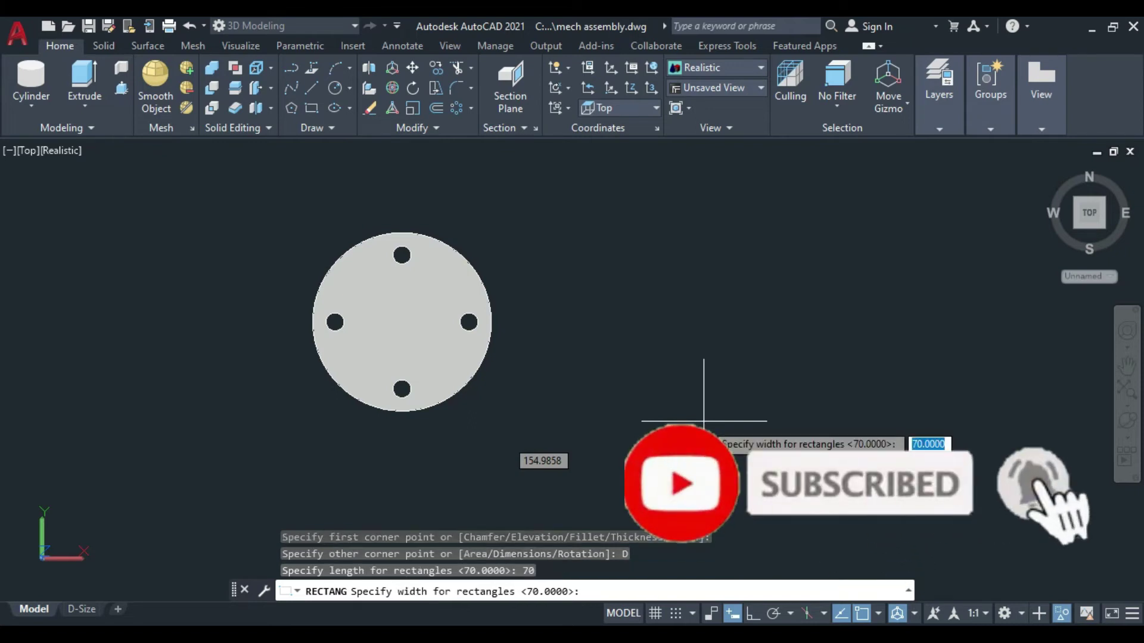
pyautogui.write('70')
pyautogui.press('Return')
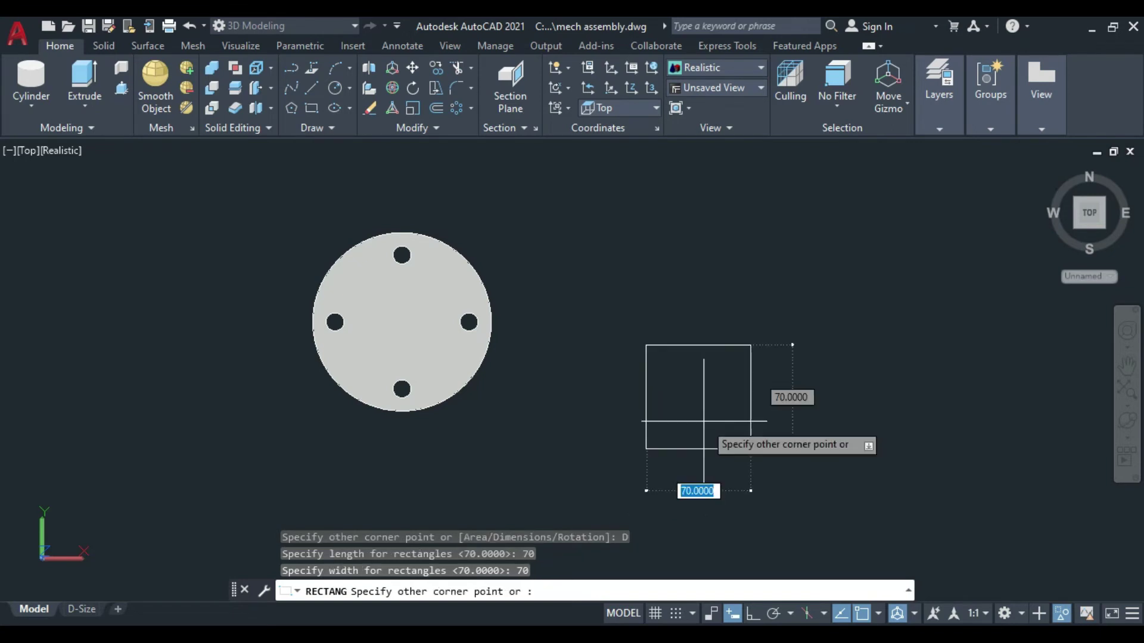
pyautogui.click(703, 421)
pyautogui.scroll(2, 704, 418)
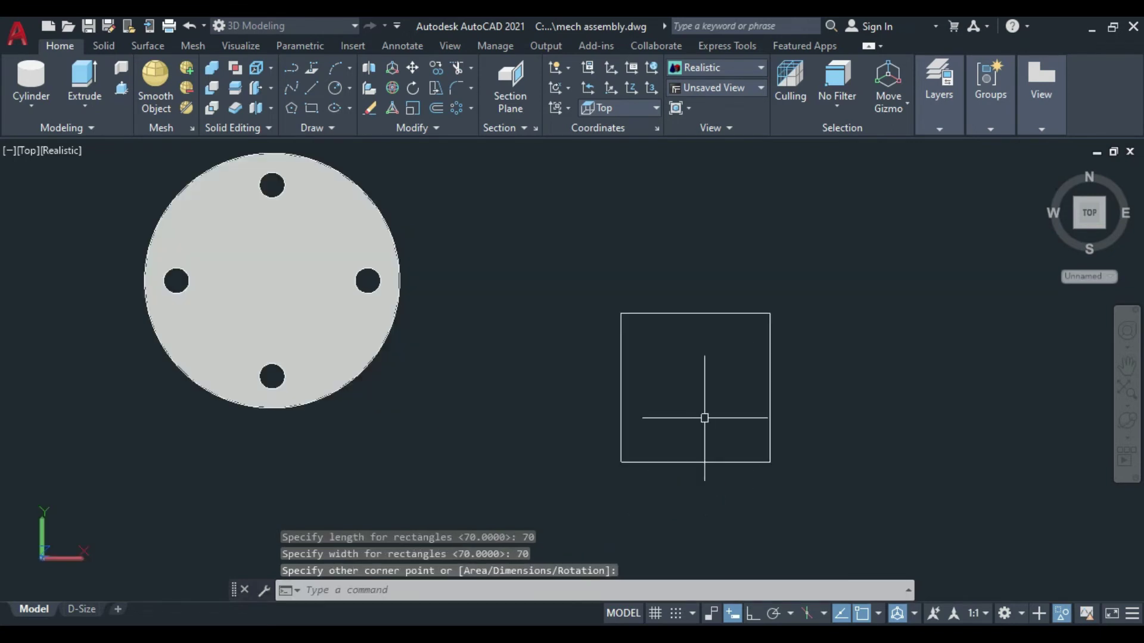
pyautogui.scroll(2, 704, 419)
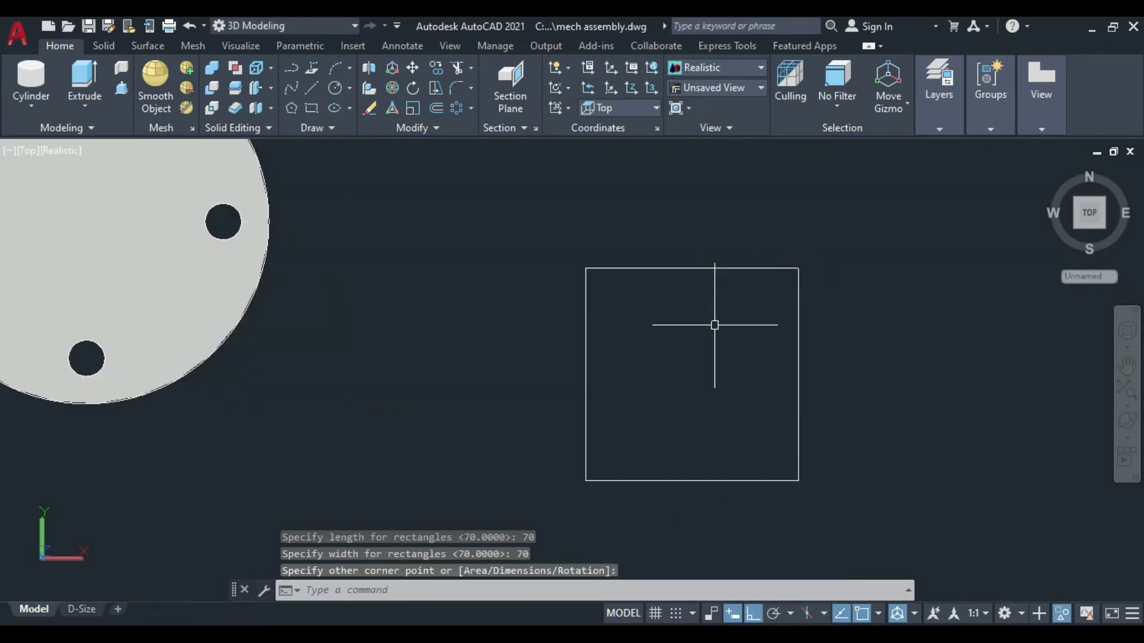
# Fillet all four corners of the 70 square at radius 10 using the Polyline option.
pyautogui.write('f')
pyautogui.press('Return')
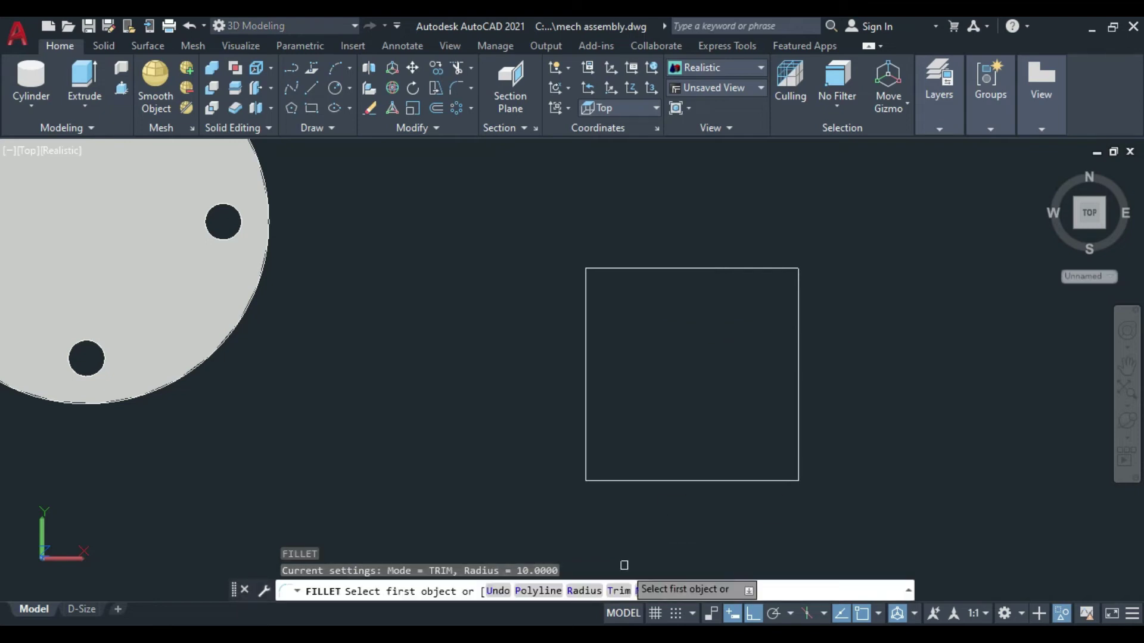
pyautogui.click(589, 590)
pyautogui.write('10')
pyautogui.press('Return')
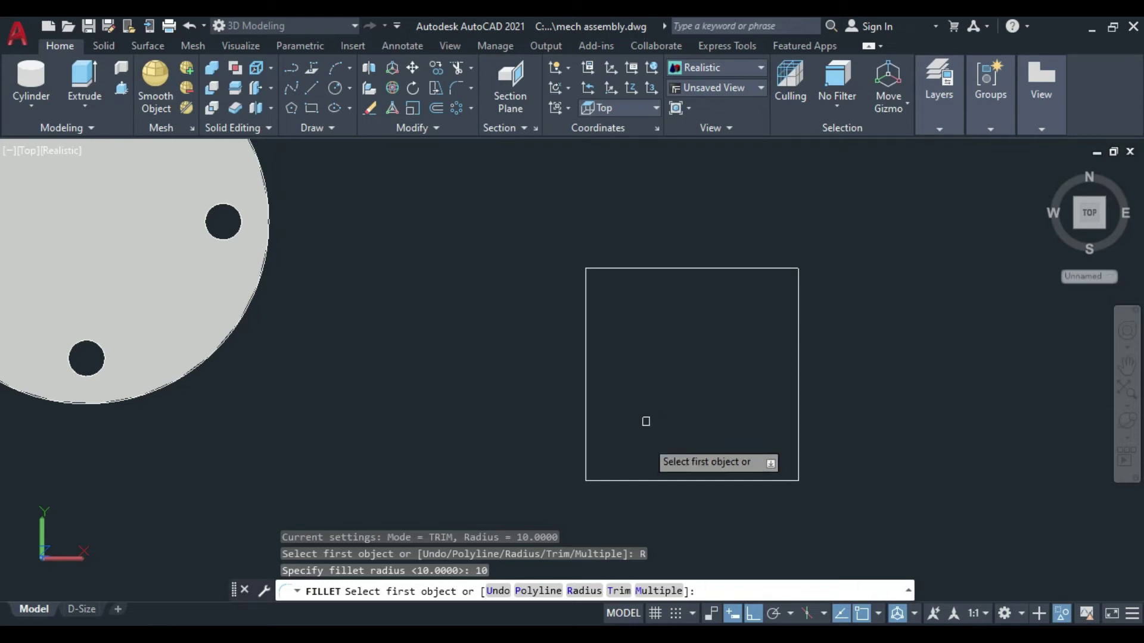
pyautogui.click(651, 591)
pyautogui.click(539, 591)
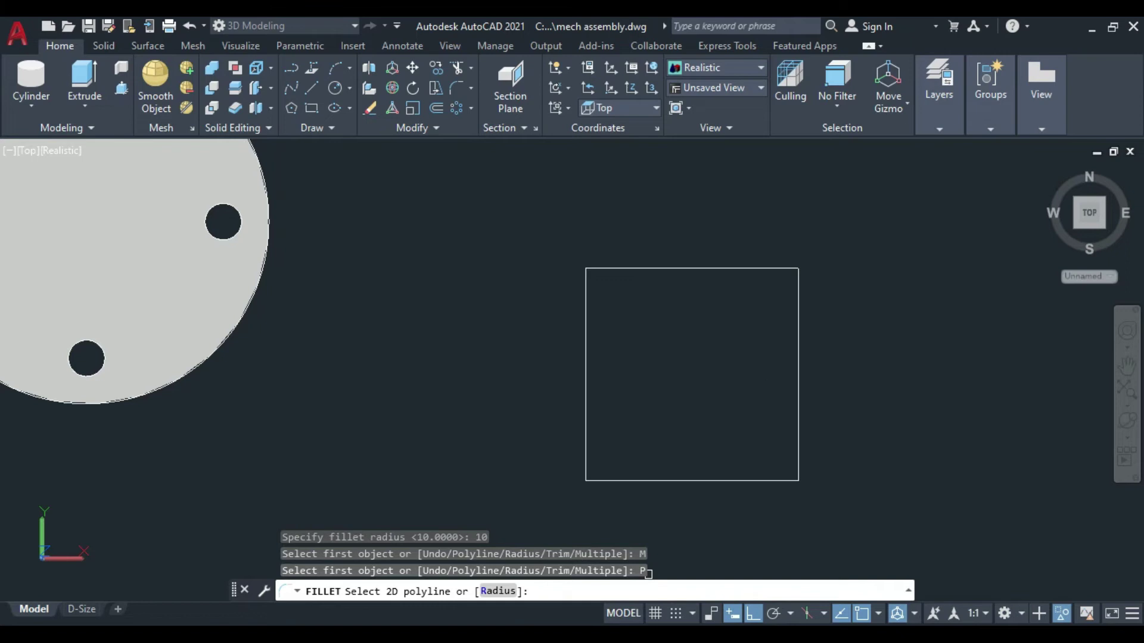
pyautogui.click(798, 307)
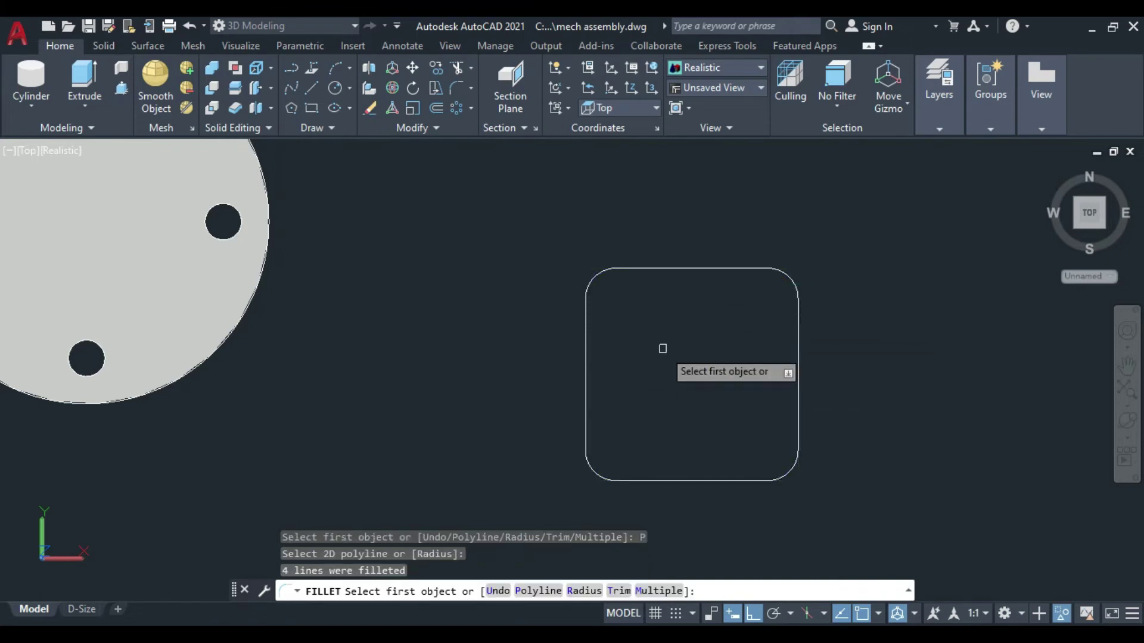
pyautogui.press('Escape')
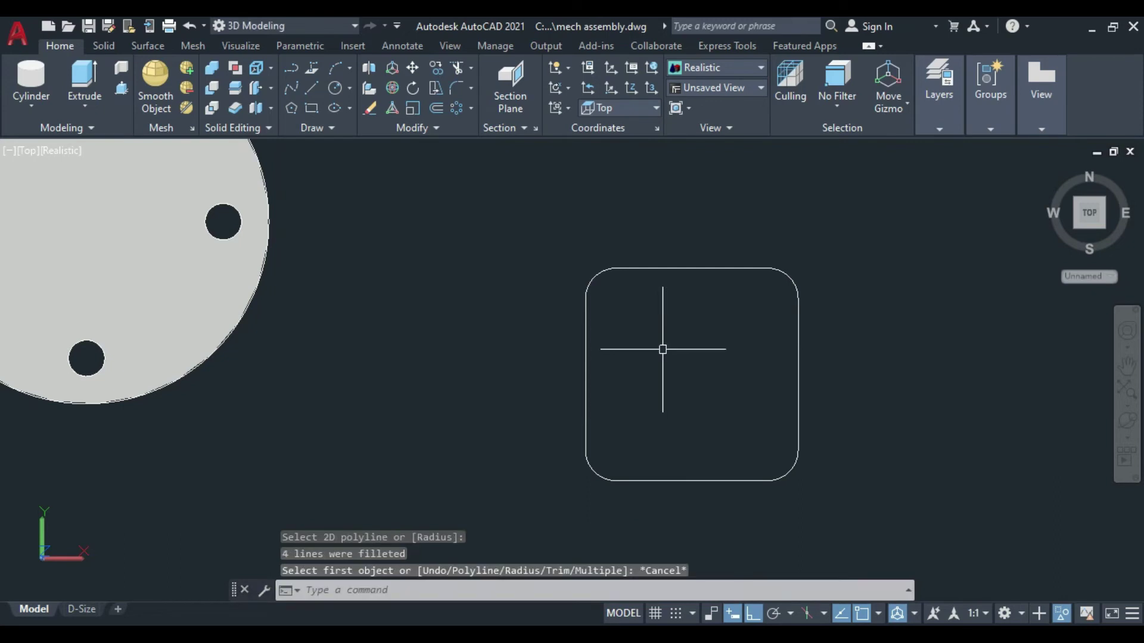
# Draw a 10-diameter hole circle at the top-right rounded corner.
pyautogui.write('c')
pyautogui.press('Return')
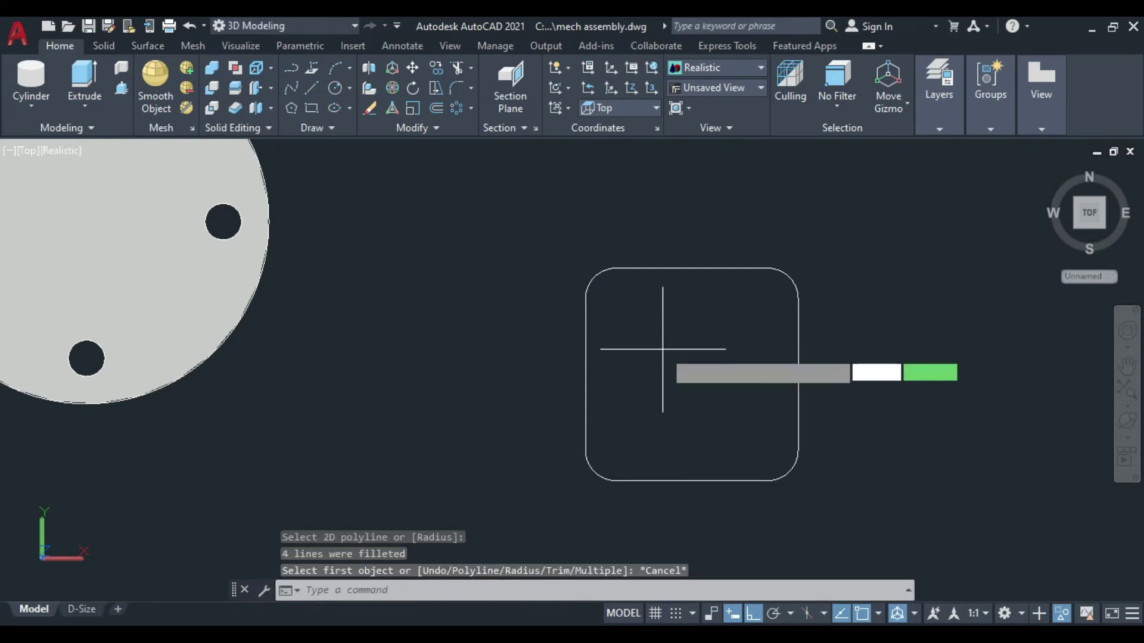
pyautogui.scroll(1, 748, 308)
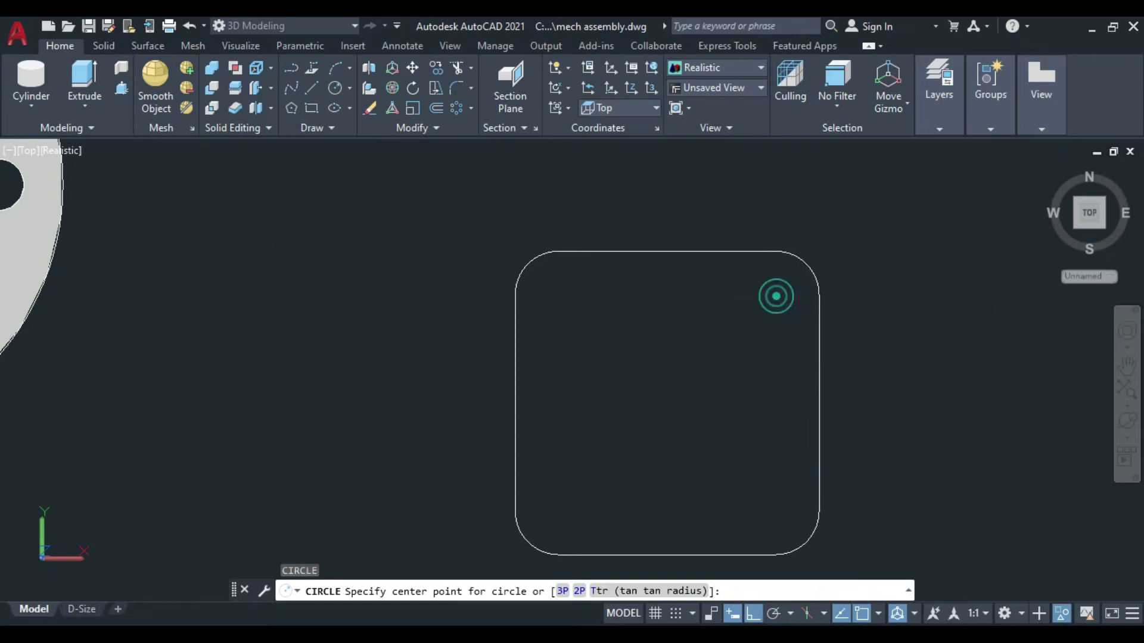
pyautogui.click(775, 294)
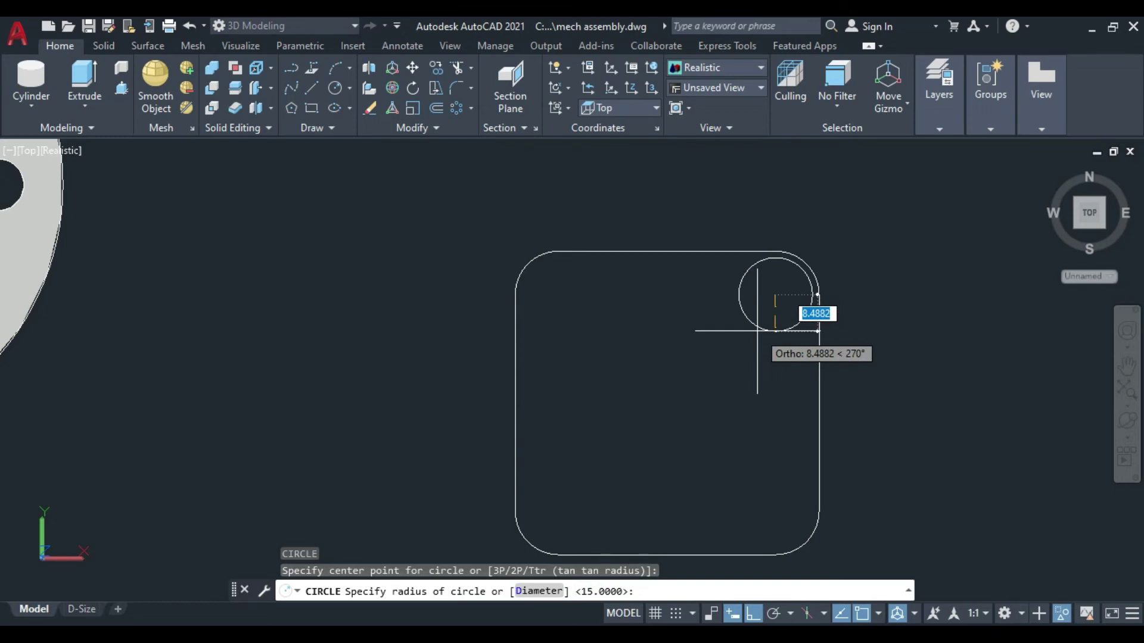
pyautogui.write('d')
pyautogui.press('Return')
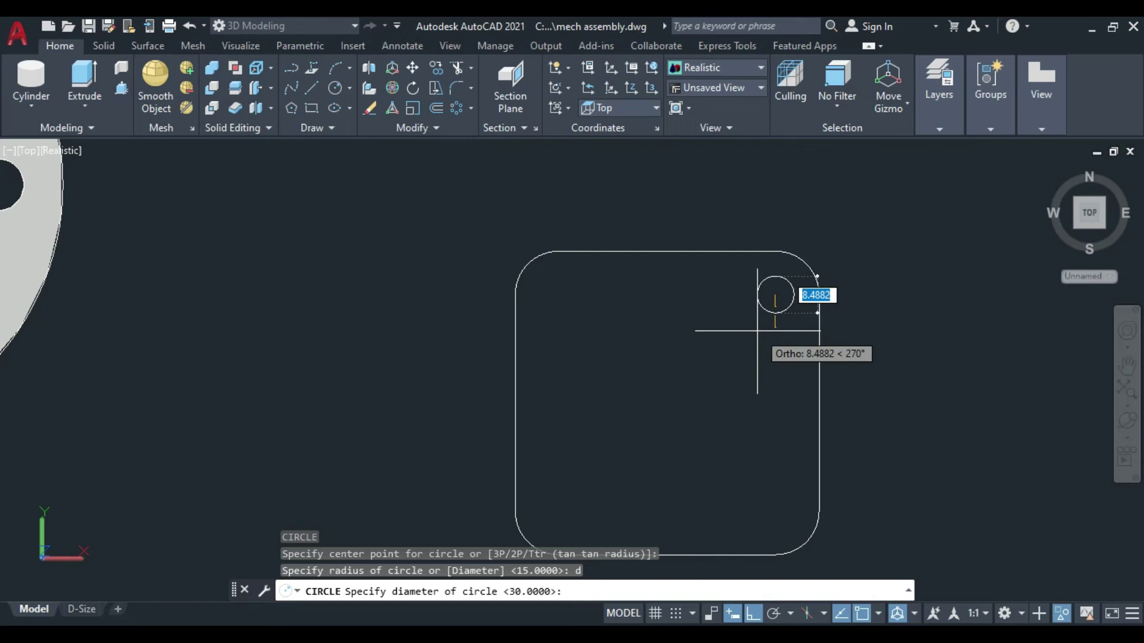
pyautogui.write('10')
pyautogui.press('Return')
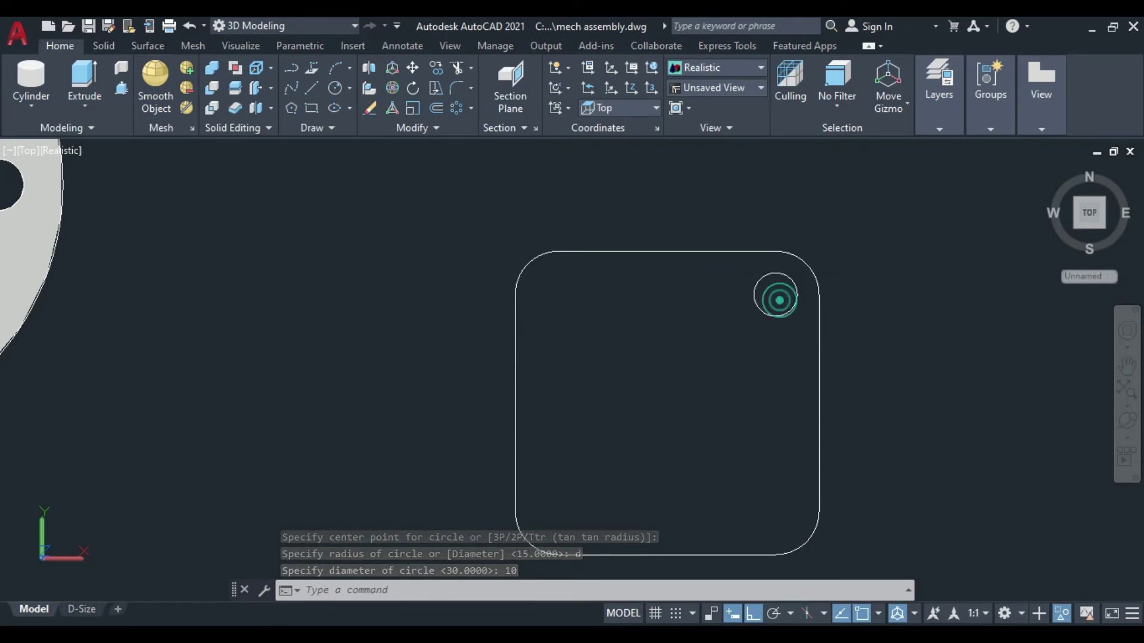
# Copy the hole circle to the top-left, bottom-left and bottom-right corners.
pyautogui.click(779, 299)
pyautogui.click(743, 332)
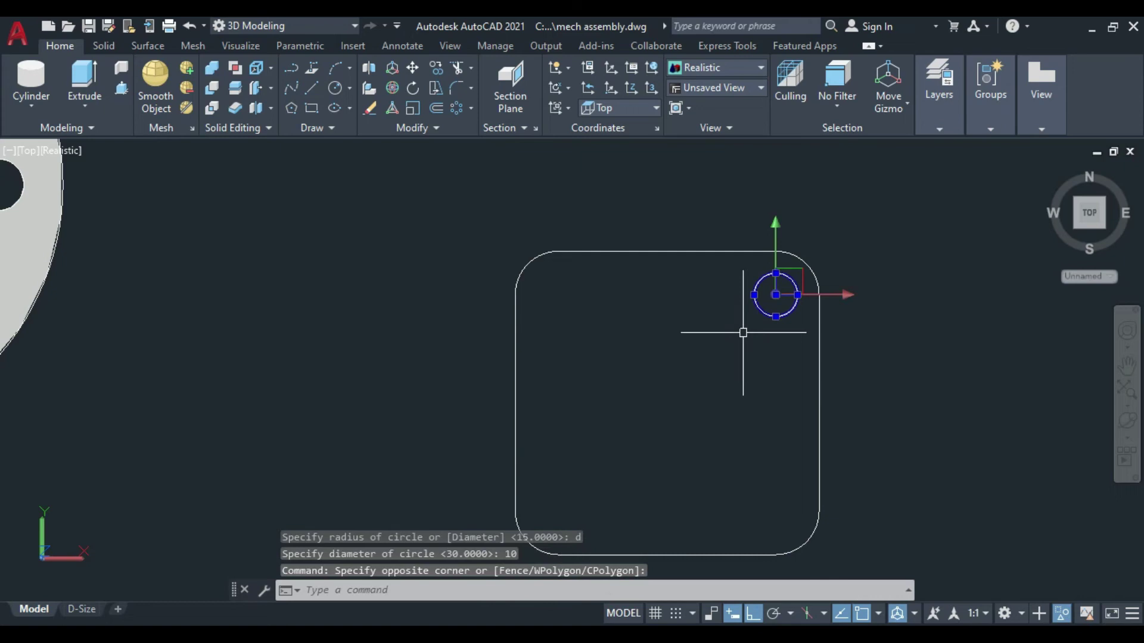
pyautogui.write('co')
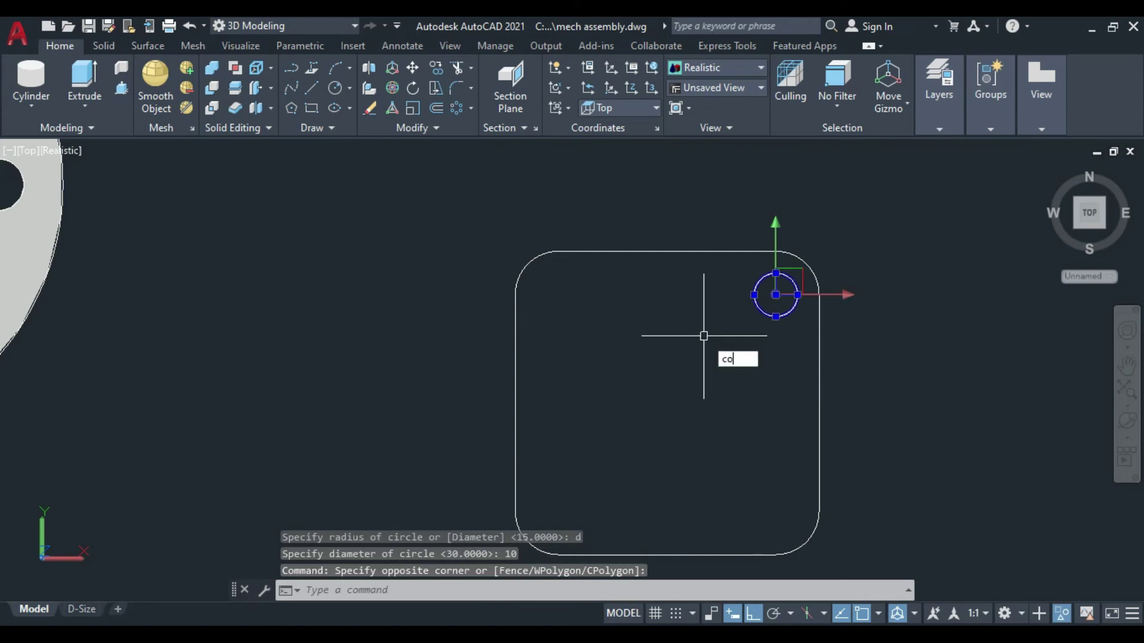
pyautogui.press('Return')
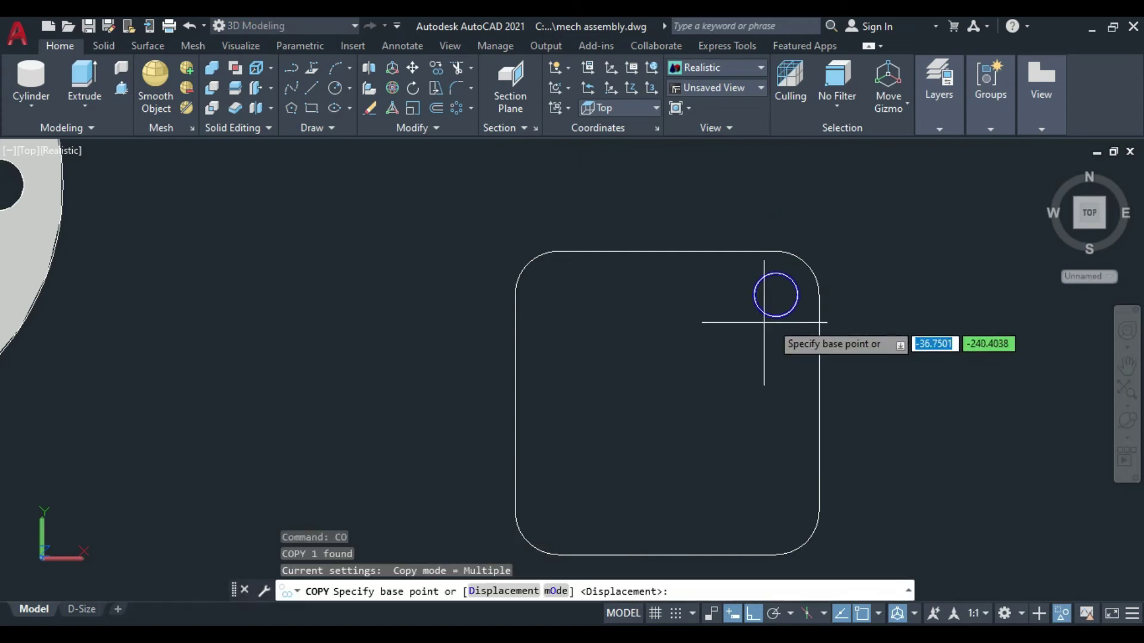
pyautogui.click(774, 295)
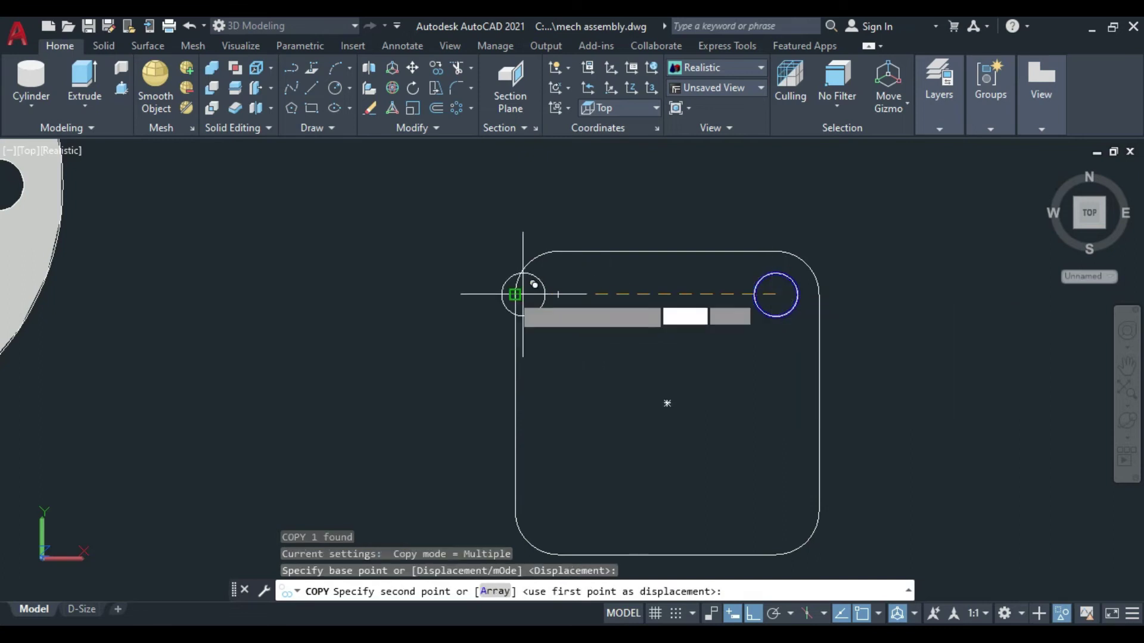
pyautogui.click(558, 296)
pyautogui.scroll(-4, 558, 296)
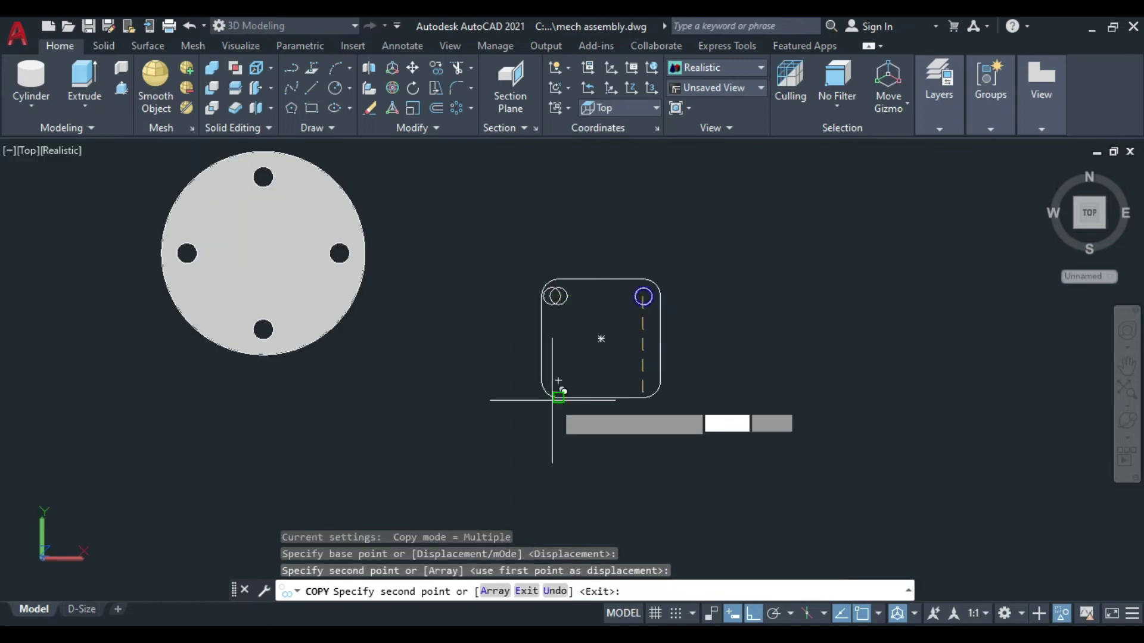
pyautogui.scroll(3, 557, 391)
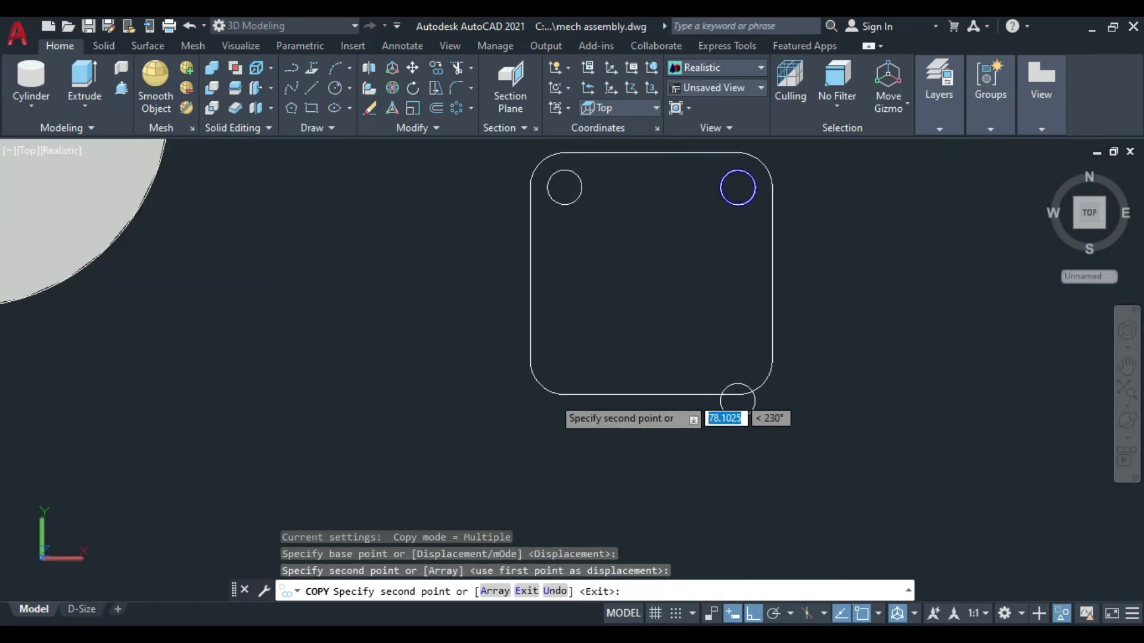
pyautogui.click(563, 359)
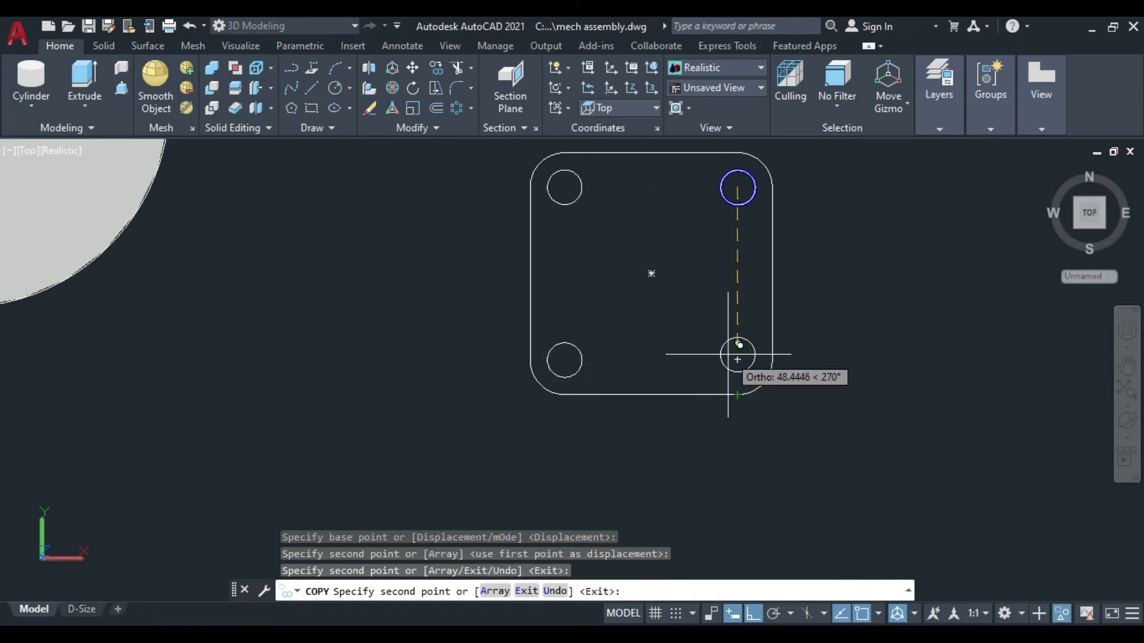
pyautogui.click(737, 359)
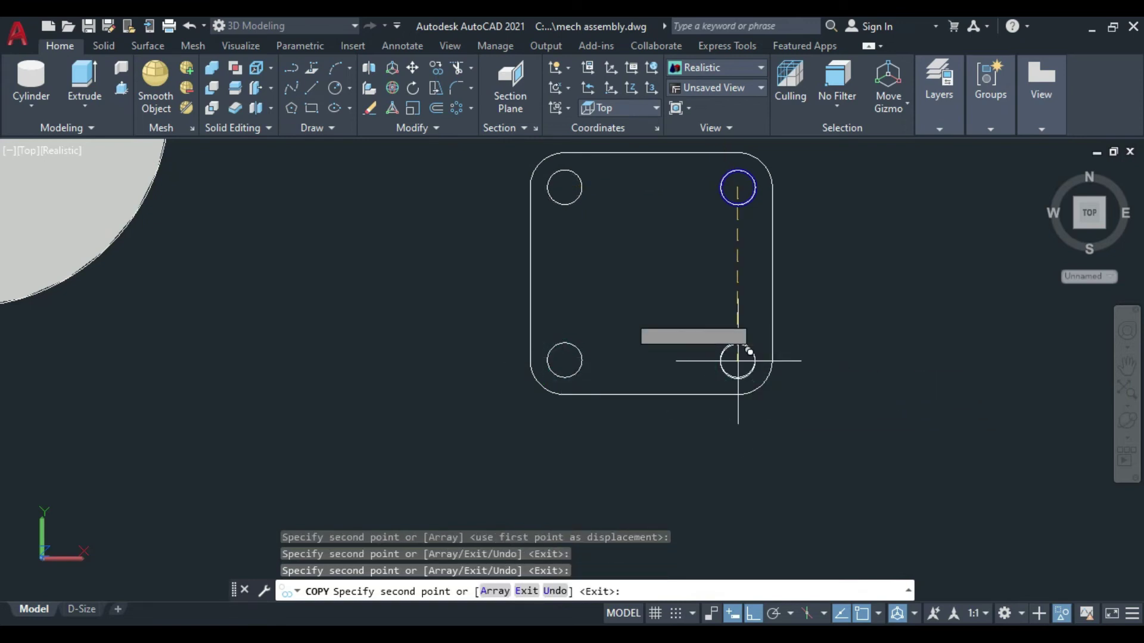
pyautogui.press('Escape')
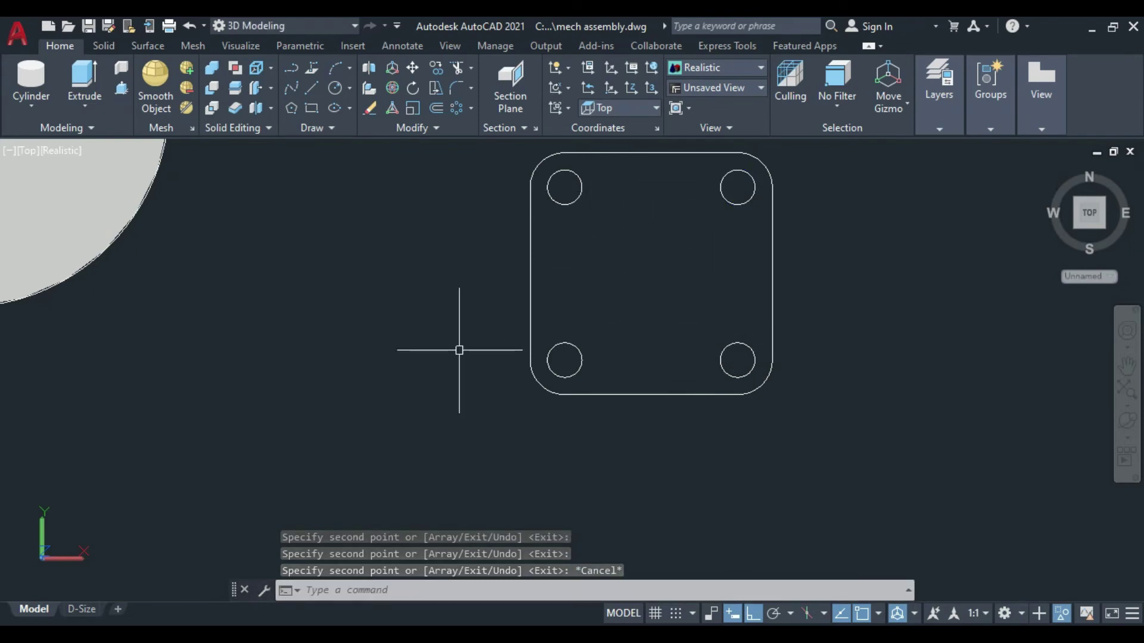
pyautogui.press('Return')
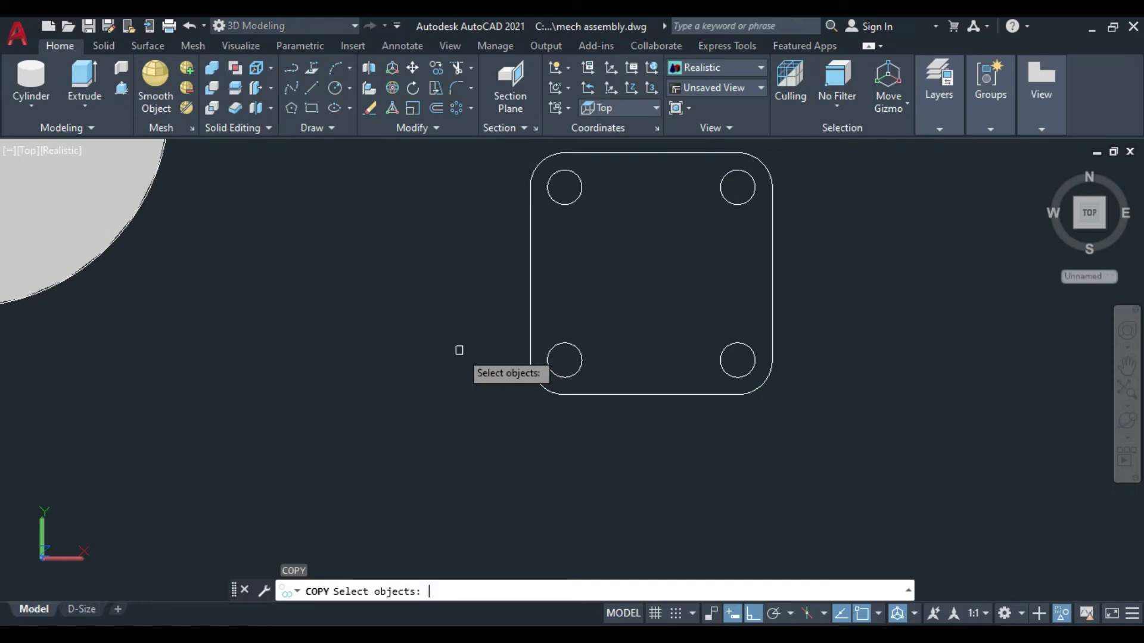
pyautogui.press('Escape')
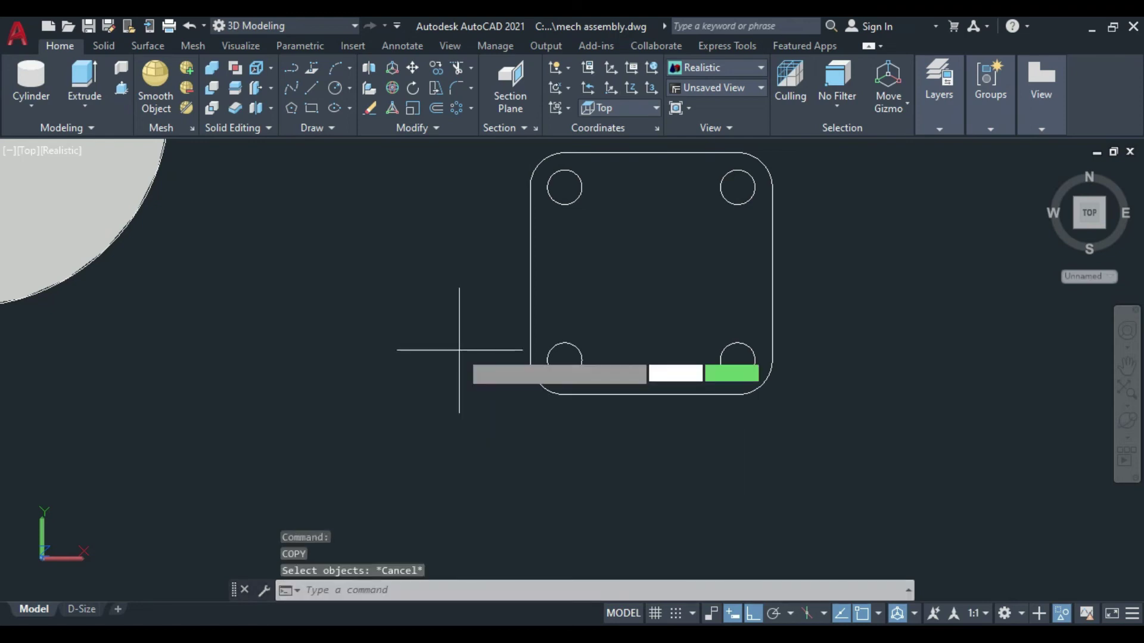
# Draw an 18-diameter circle at the centre of the square plate.
pyautogui.write('c')
pyautogui.press('Return')
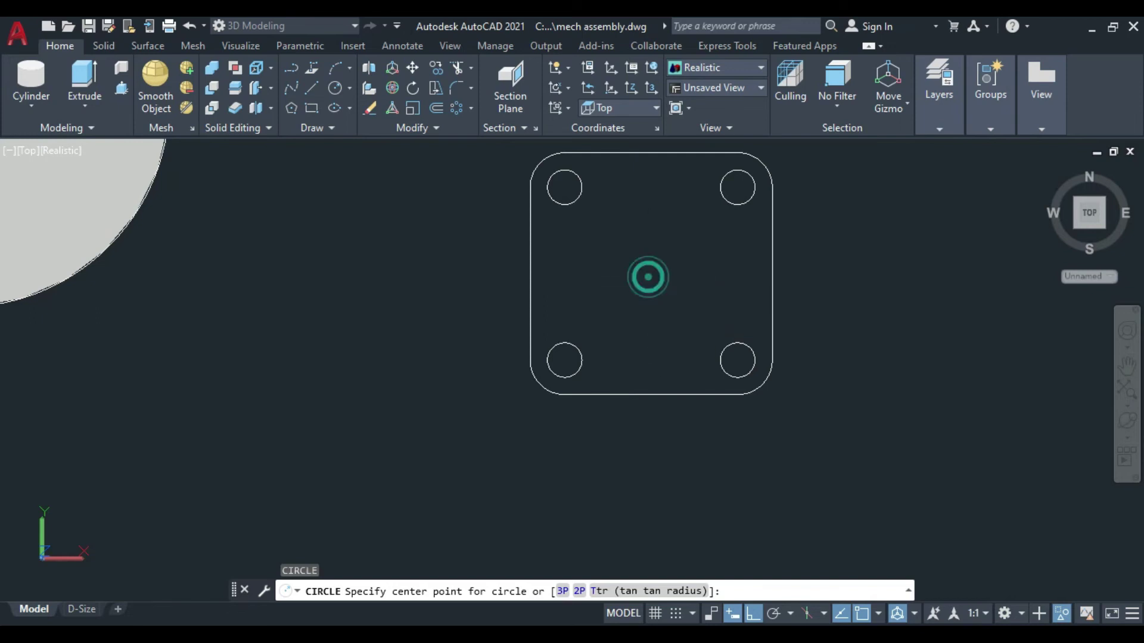
pyautogui.click(651, 273)
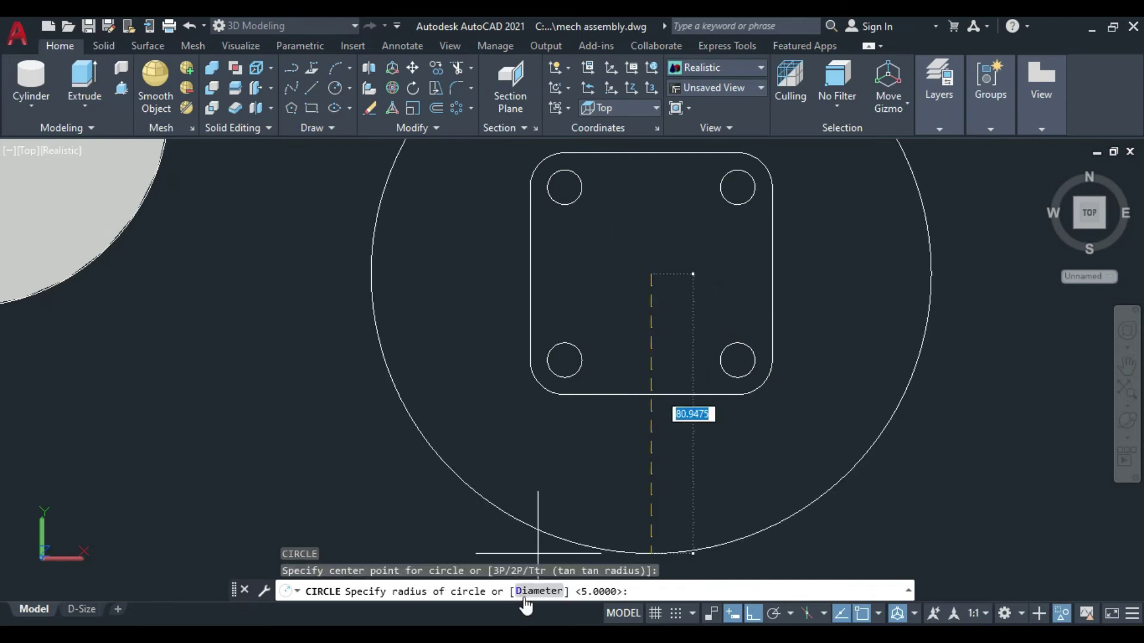
pyautogui.click(536, 592)
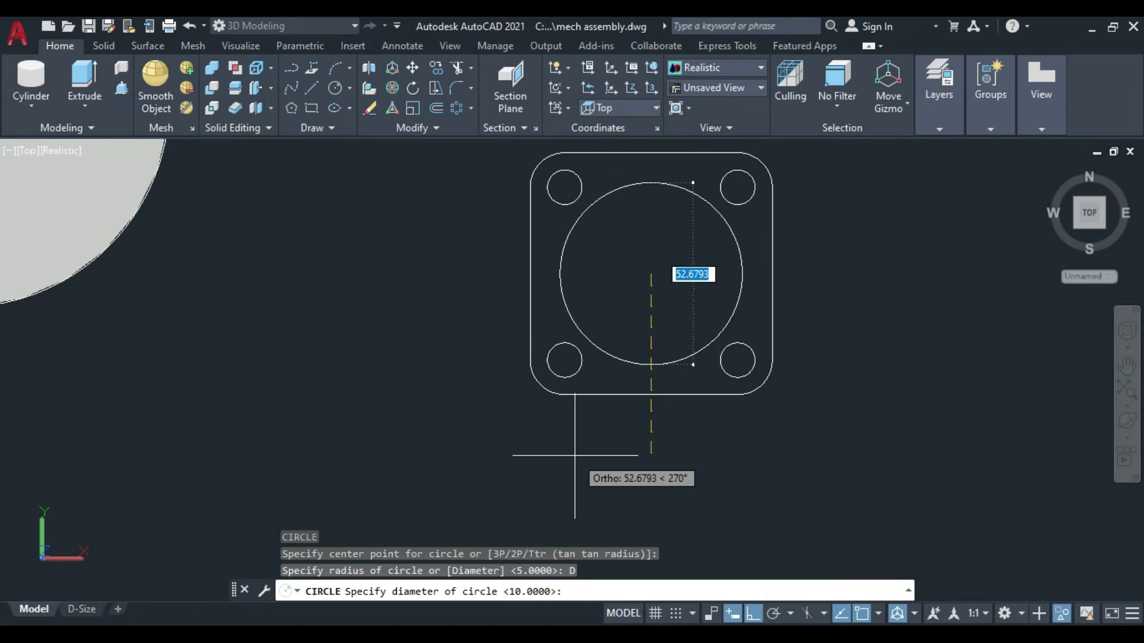
pyautogui.write('18')
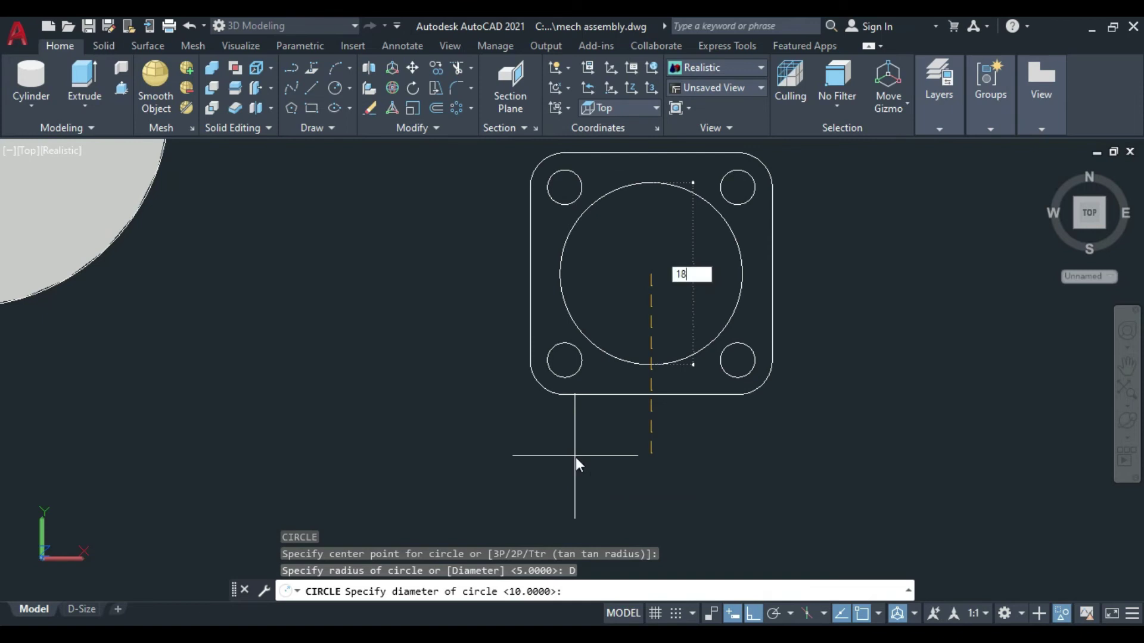
pyautogui.press('Return')
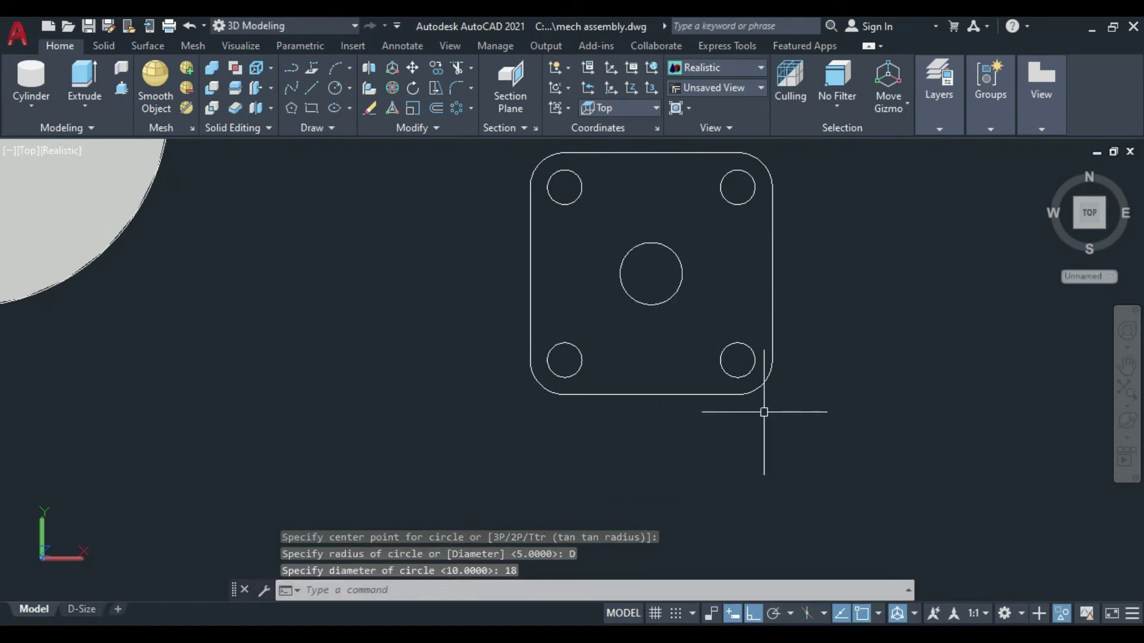
# Switch to an isometric view and press-pull the plate region 20 units thick.
pyautogui.moveTo(1088, 213)
pyautogui.click(1049, 172)
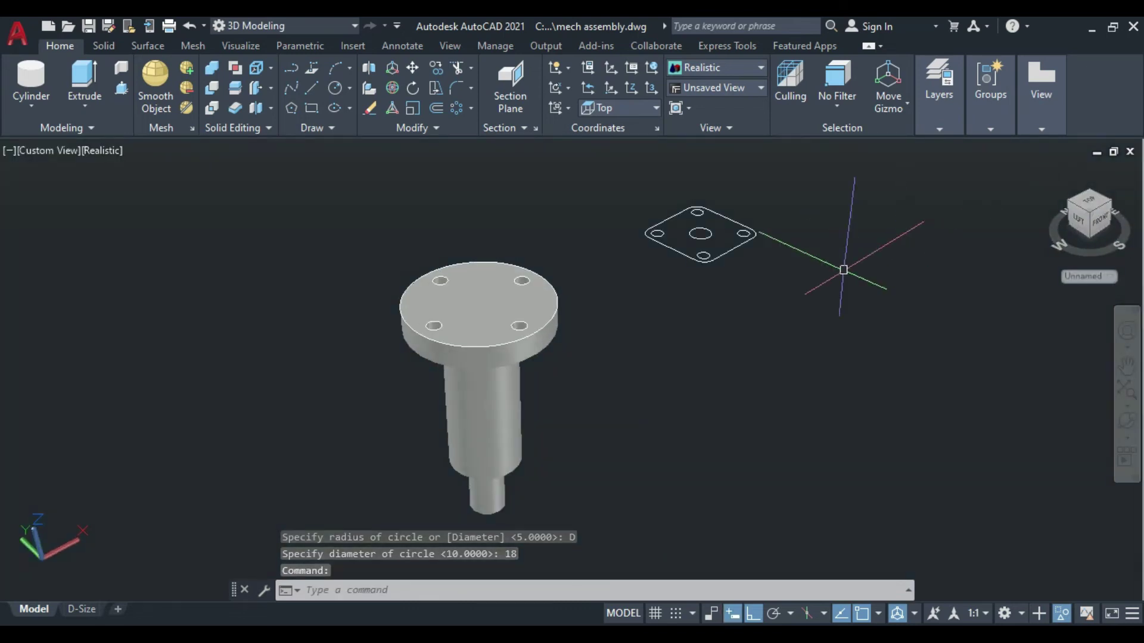
pyautogui.scroll(2, 774, 214)
pyautogui.moveTo(794, 219); pyautogui.dragTo(741, 248, button='middle')
pyautogui.scroll(-2, 652, 275)
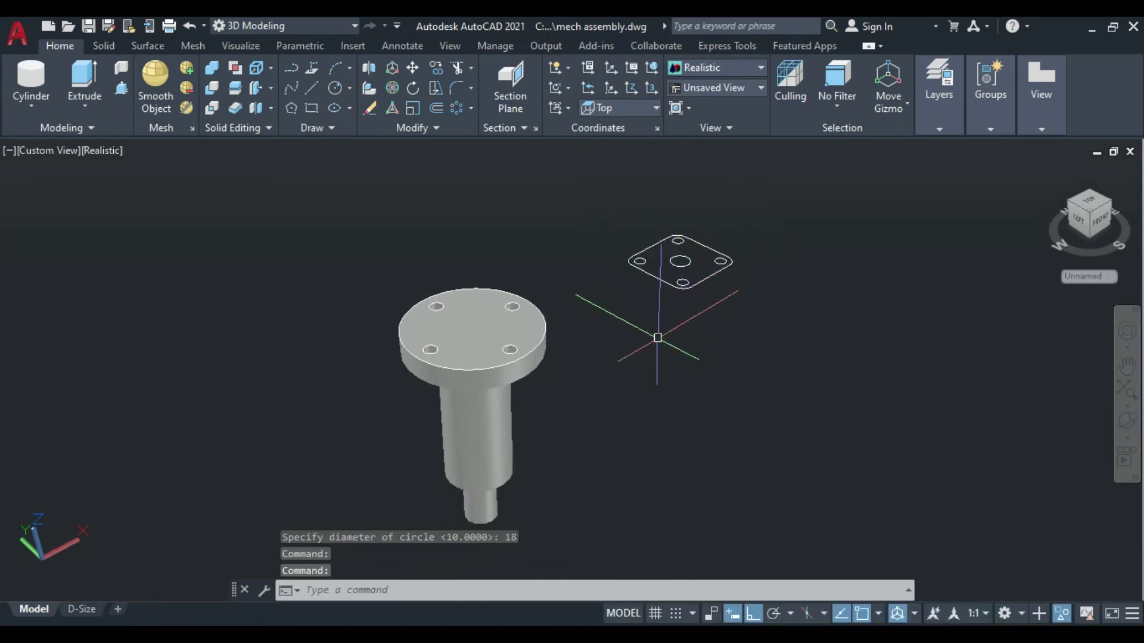
pyautogui.click(121, 88)
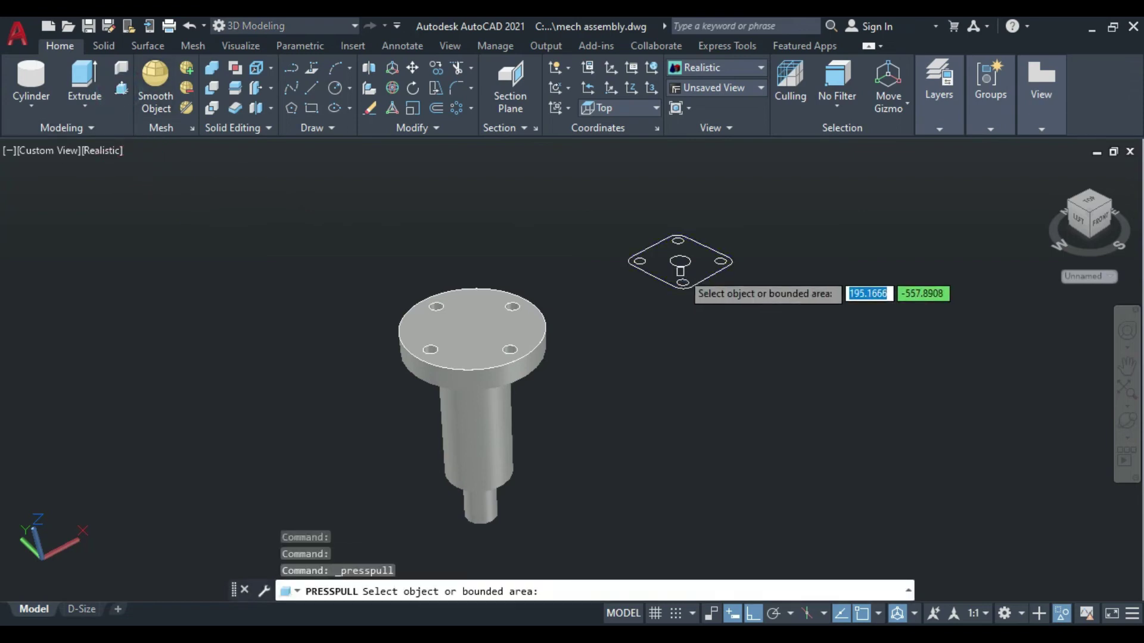
pyautogui.scroll(2, 680, 271)
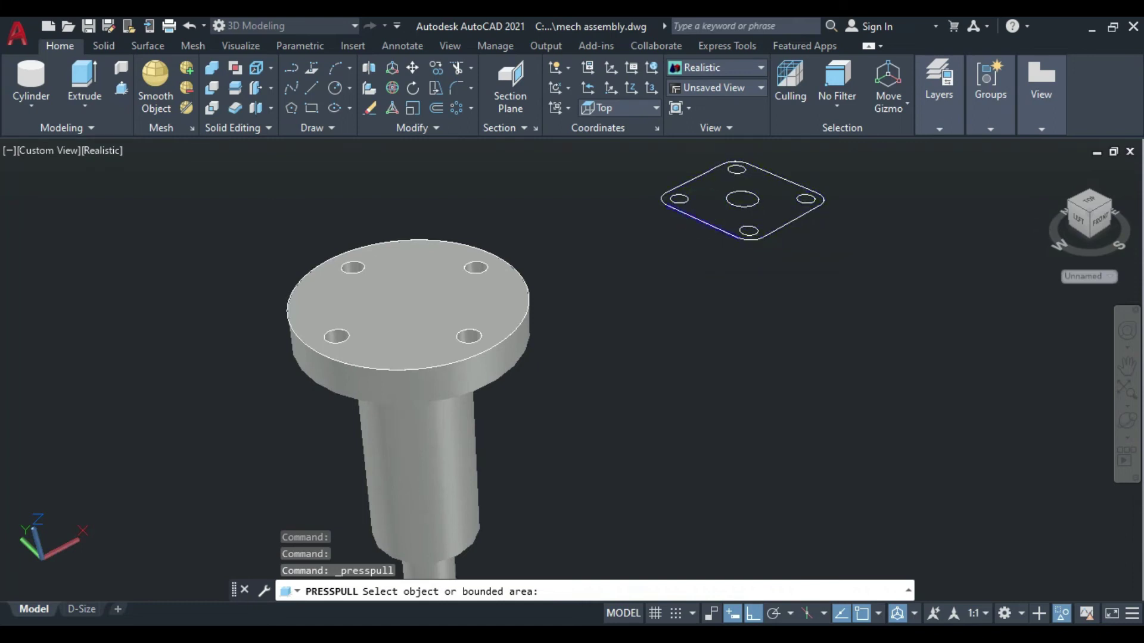
pyautogui.click(709, 186)
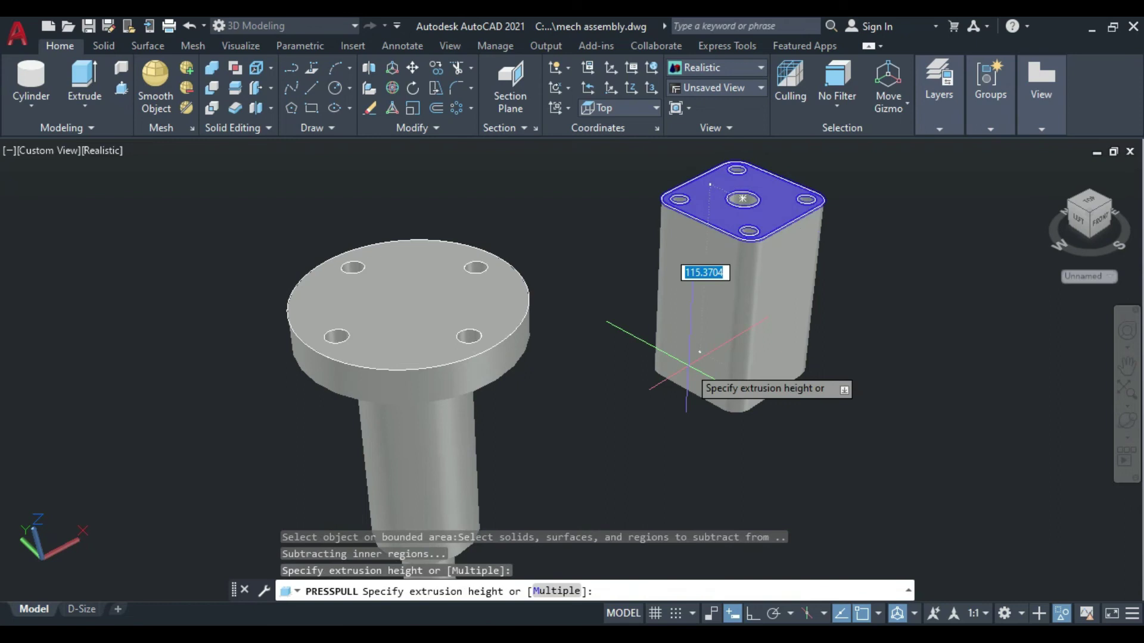
pyautogui.press('Return')
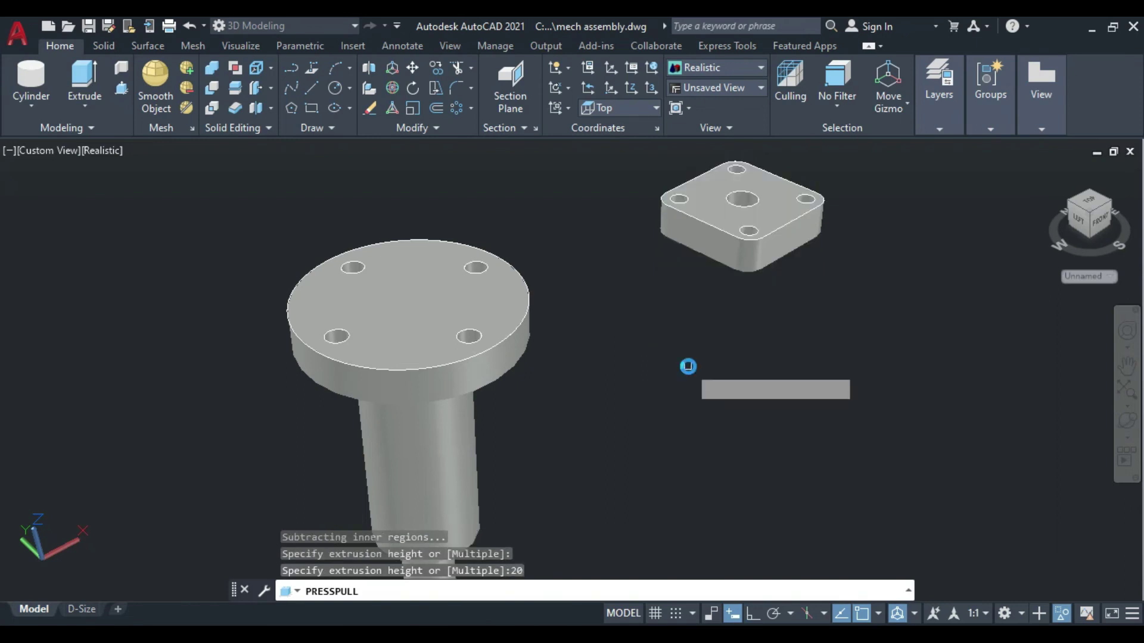
pyautogui.press('Return')
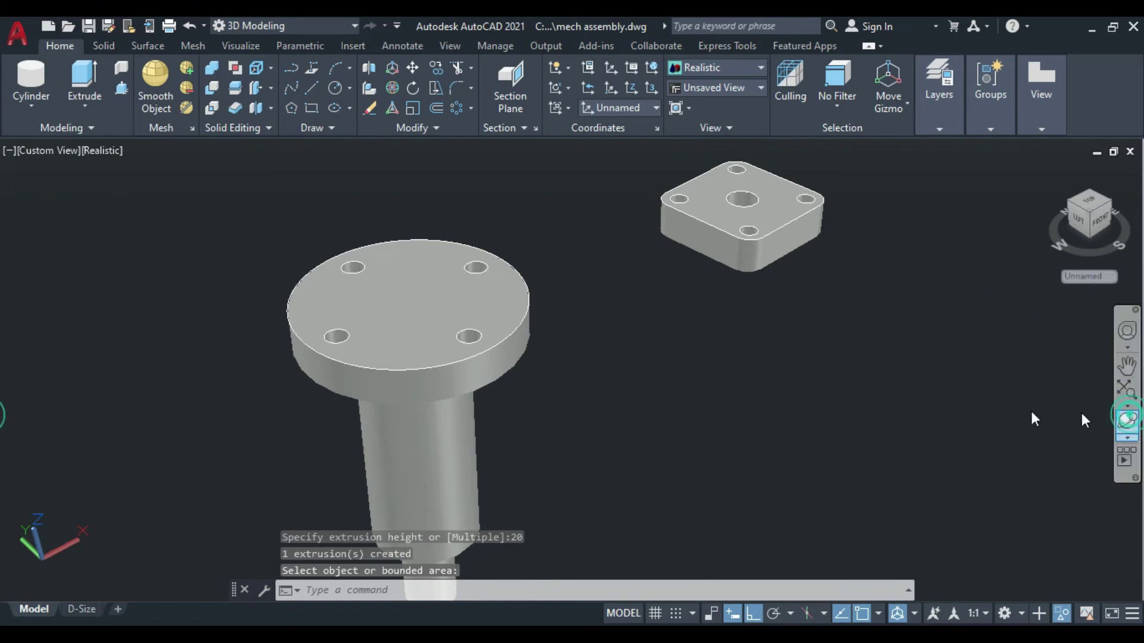
# Orbit the model so the flange faces right.
pyautogui.keyDown('ctrl'); pyautogui.keyDown('shift'); pyautogui.middleClick(515, 271); pyautogui.keyUp('shift'); pyautogui.keyUp('ctrl')
pyautogui.moveTo(586, 271)
pyautogui.mouseDown()
pyautogui.moveTo(695, 388)
pyautogui.moveTo(723, 459)
pyautogui.moveTo(712, 447)
pyautogui.mouseUp()
pyautogui.moveTo(619, 380); pyautogui.dragTo(677, 404)
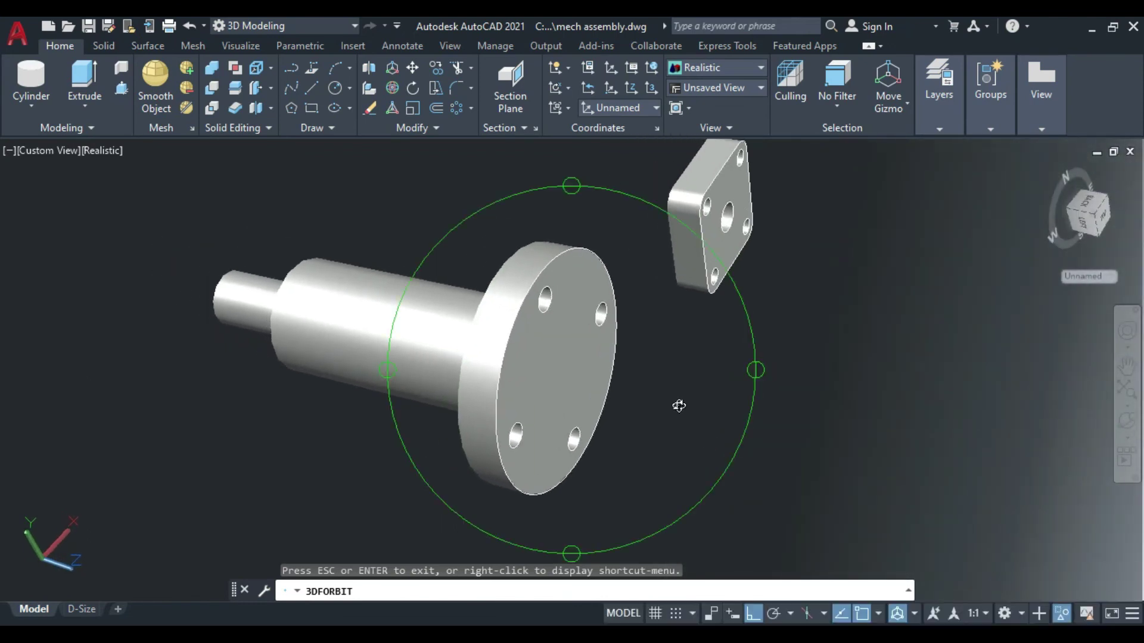
pyautogui.press('Escape')
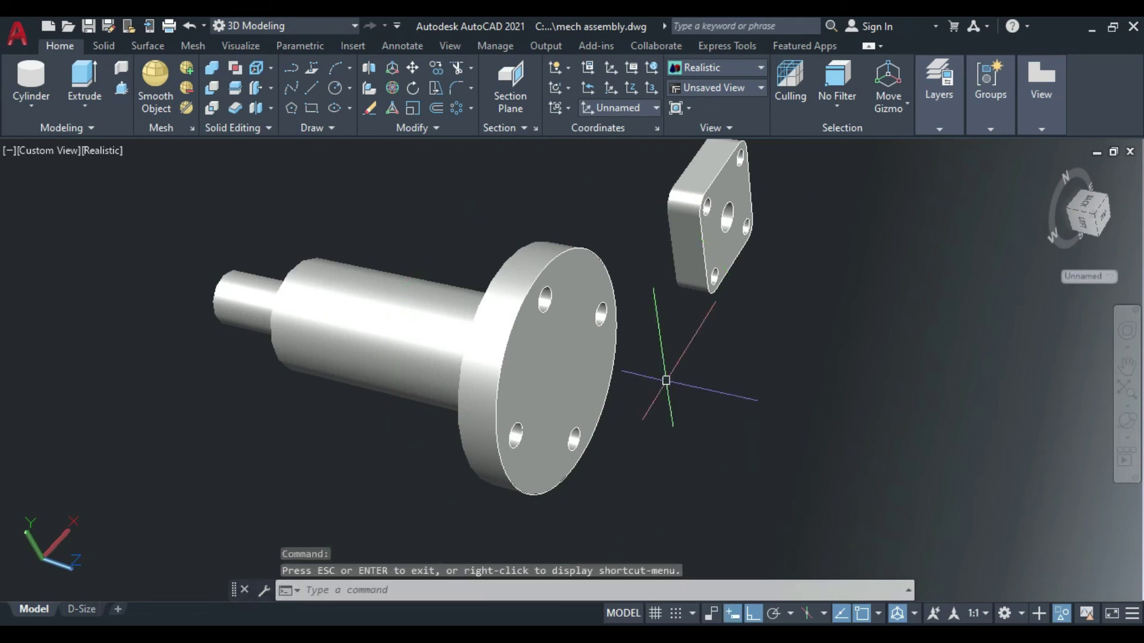
# Start moving the square end plate, using its centre hole as the base point.
pyautogui.click(730, 179)
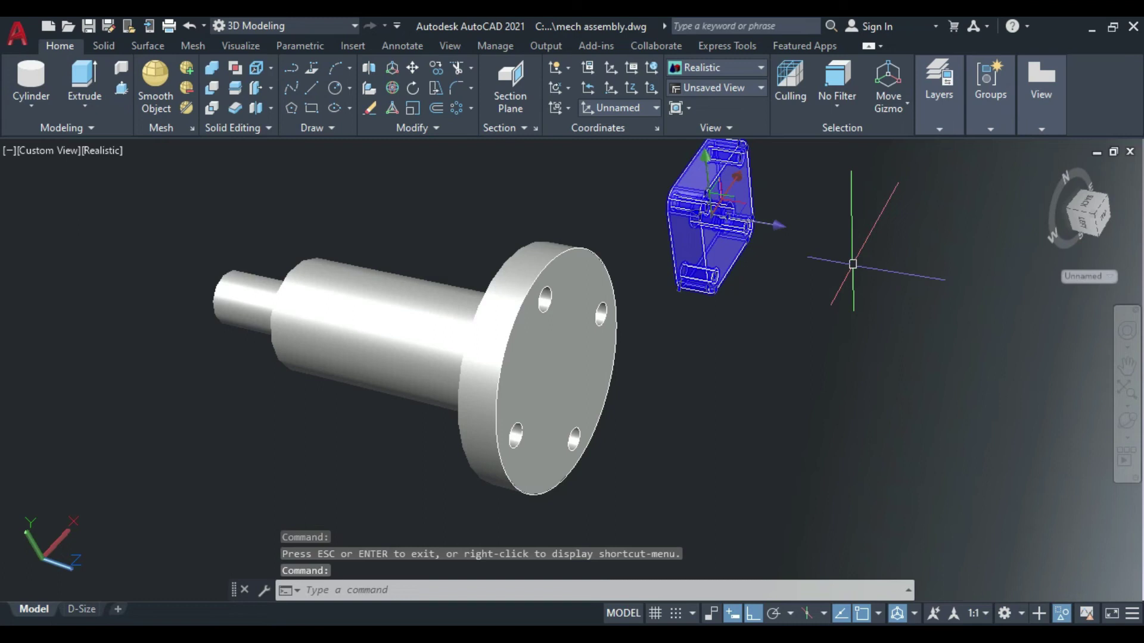
pyautogui.write('M')
pyautogui.press('Return')
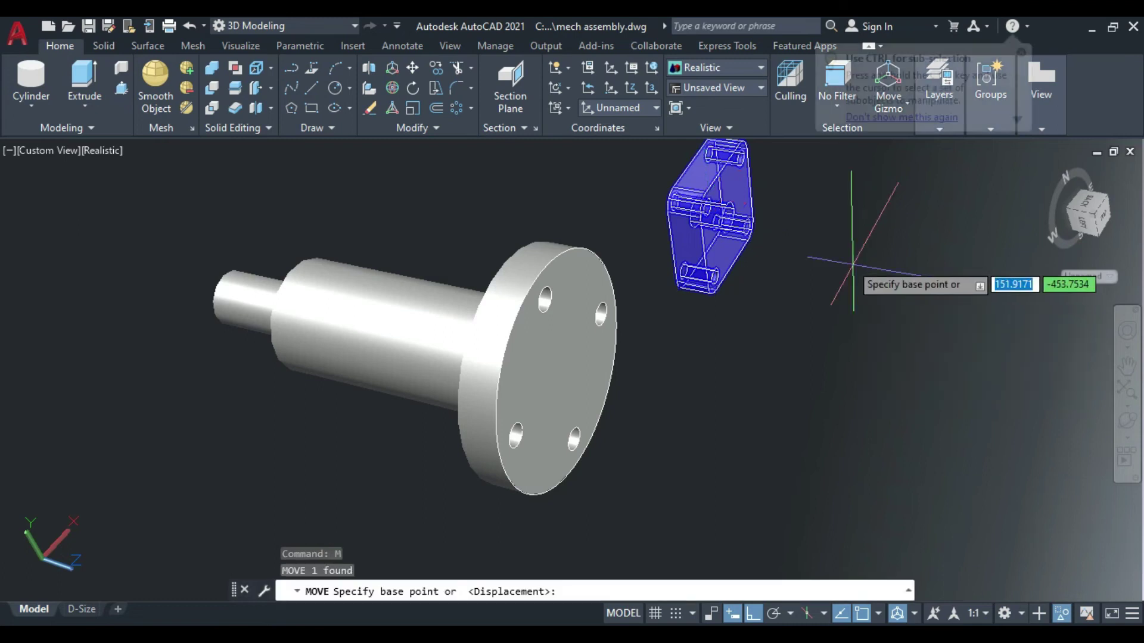
pyautogui.scroll(4, 573, 381)
pyautogui.scroll(-3, 563, 357)
pyautogui.scroll(1, 834, 250)
pyautogui.moveTo(834, 250)
pyautogui.mouseDown(button='middle')
pyautogui.moveTo(855, 316)
pyautogui.moveTo(831, 365)
pyautogui.mouseUp(button='middle')
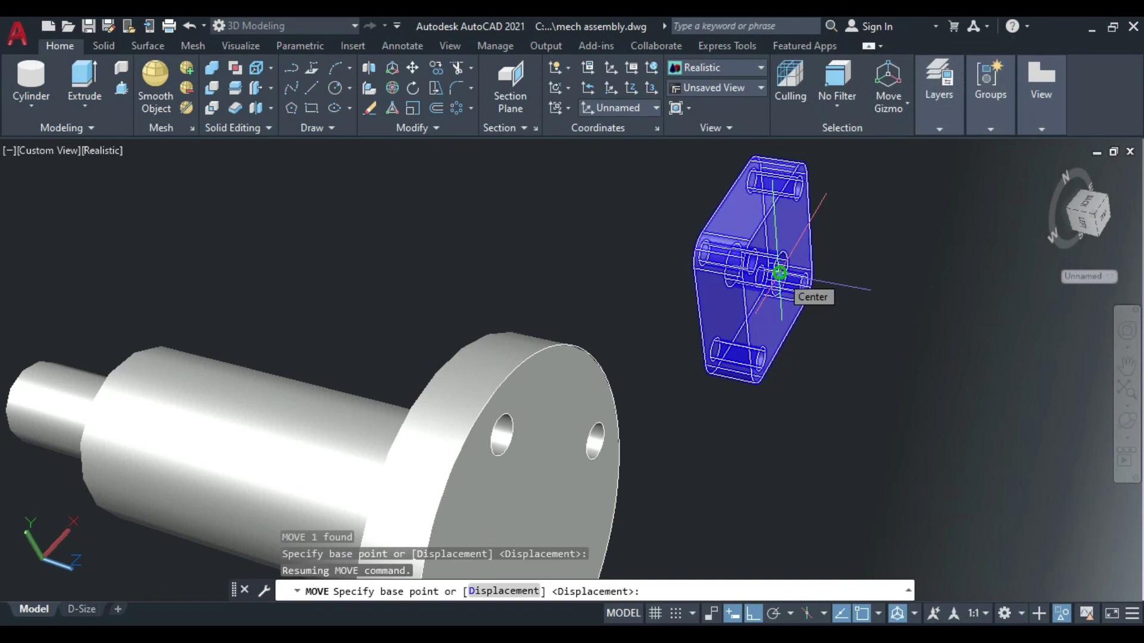
pyautogui.click(780, 274)
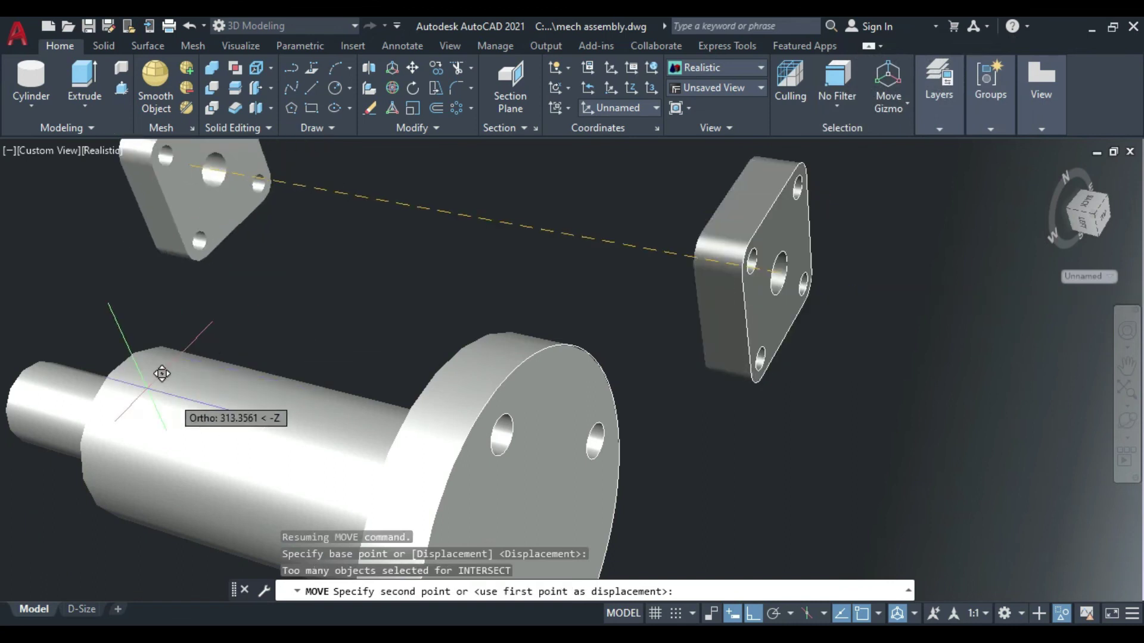
pyautogui.scroll(-3, 423, 251)
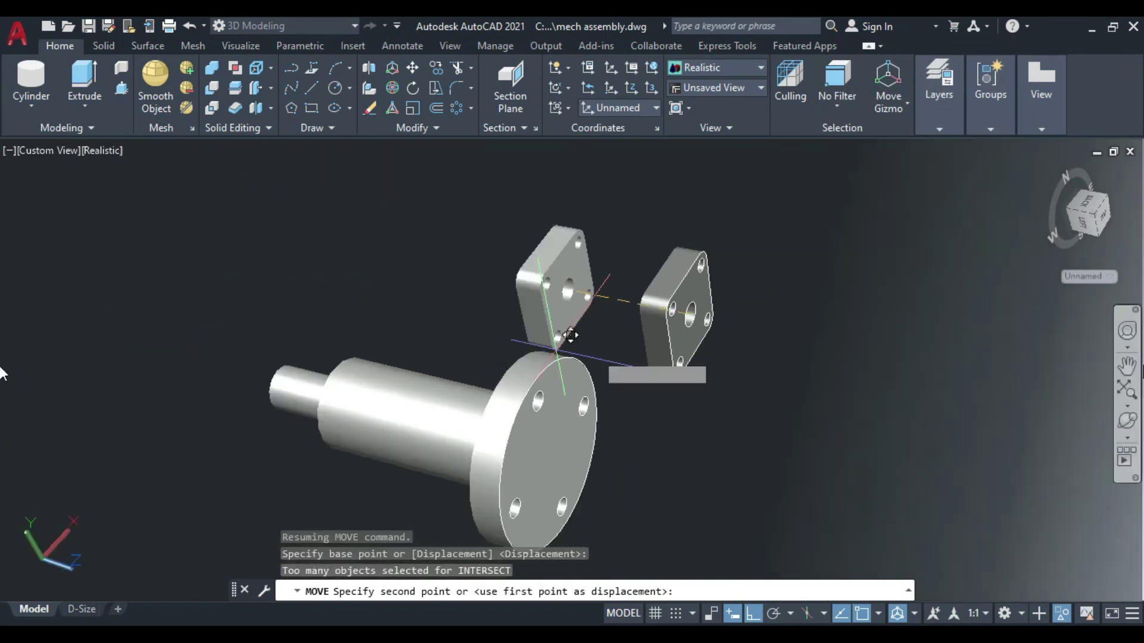
# Place the end plate at the shaft's small end and switch to parallel projection.
pyautogui.click(1127, 419)
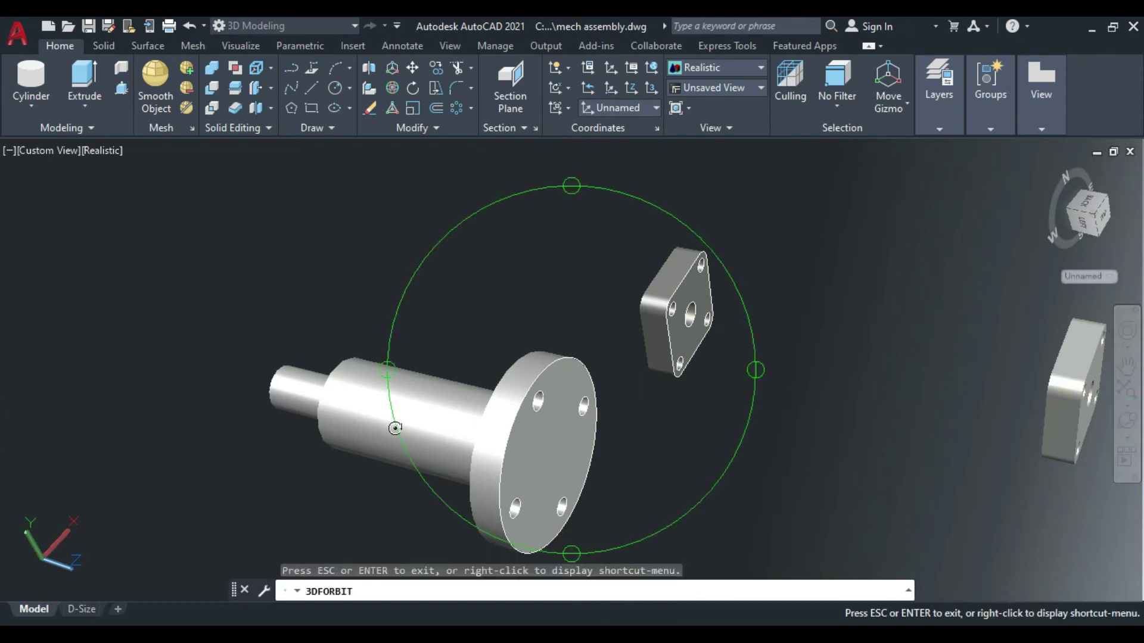
pyautogui.moveTo(395, 427); pyautogui.dragTo(531, 457)
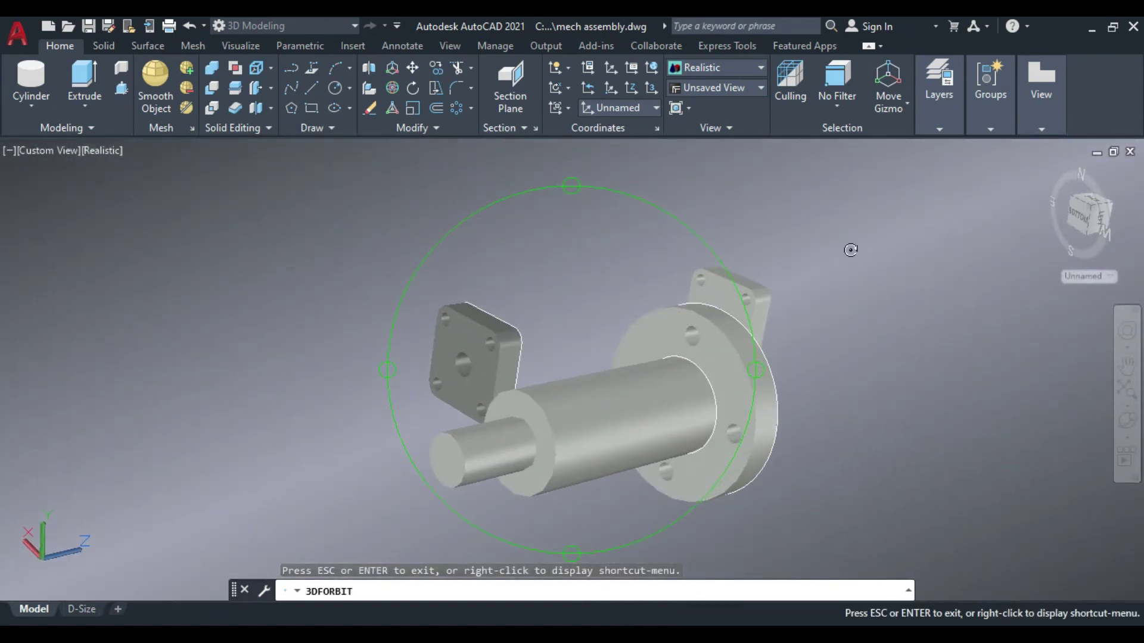
pyautogui.press('Escape')
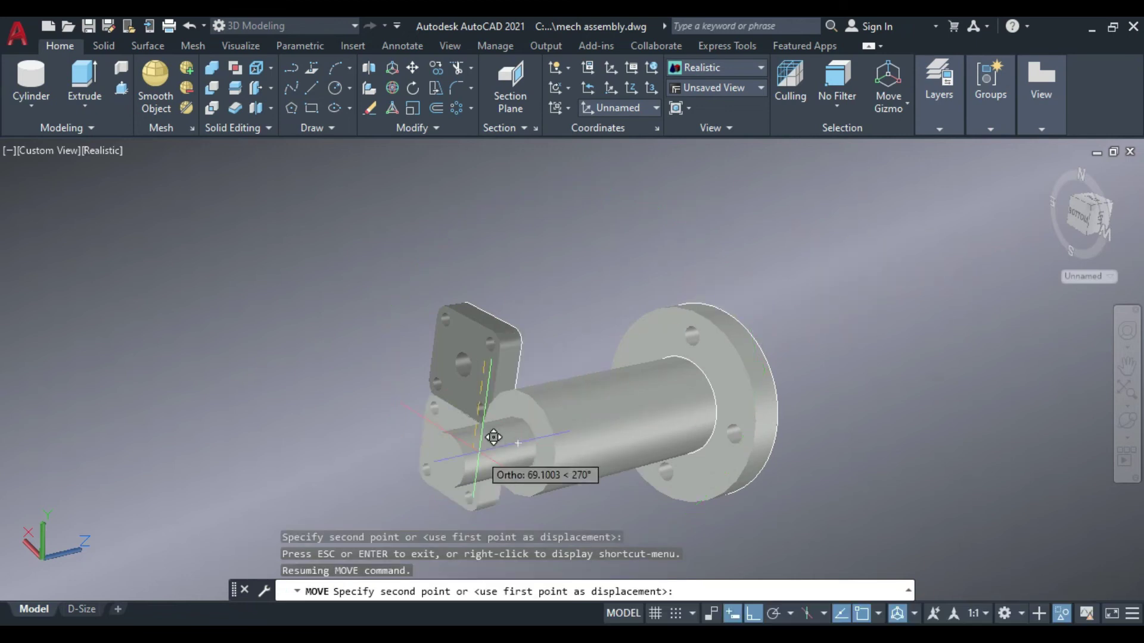
pyautogui.scroll(2, 474, 473)
pyautogui.scroll(1, 474, 474)
pyautogui.scroll(-2, 472, 464)
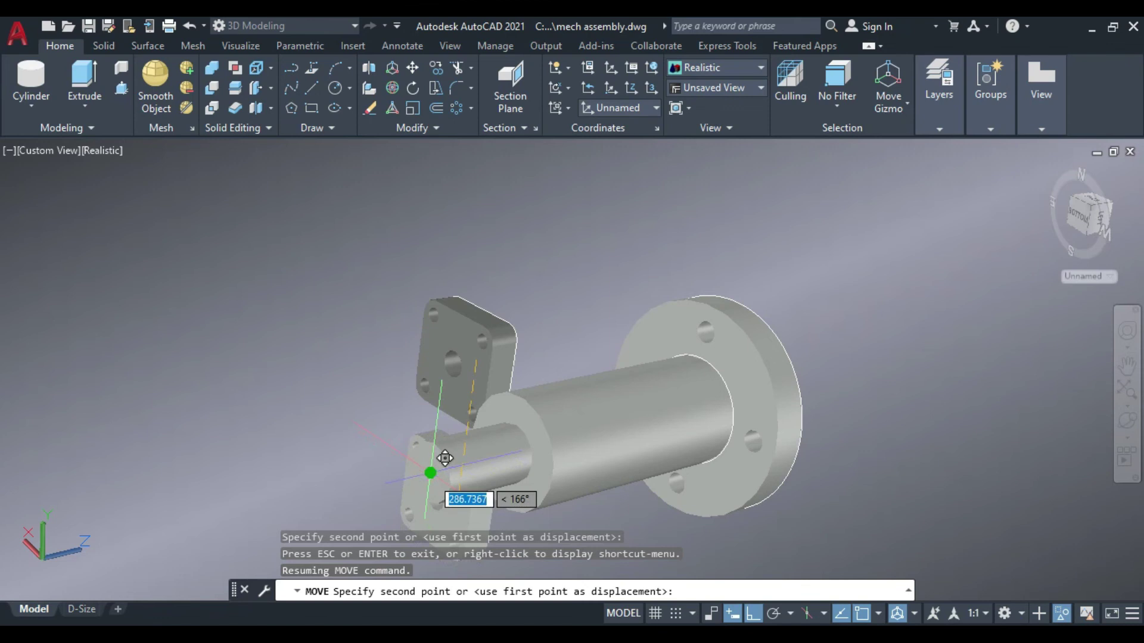
pyautogui.click(431, 476)
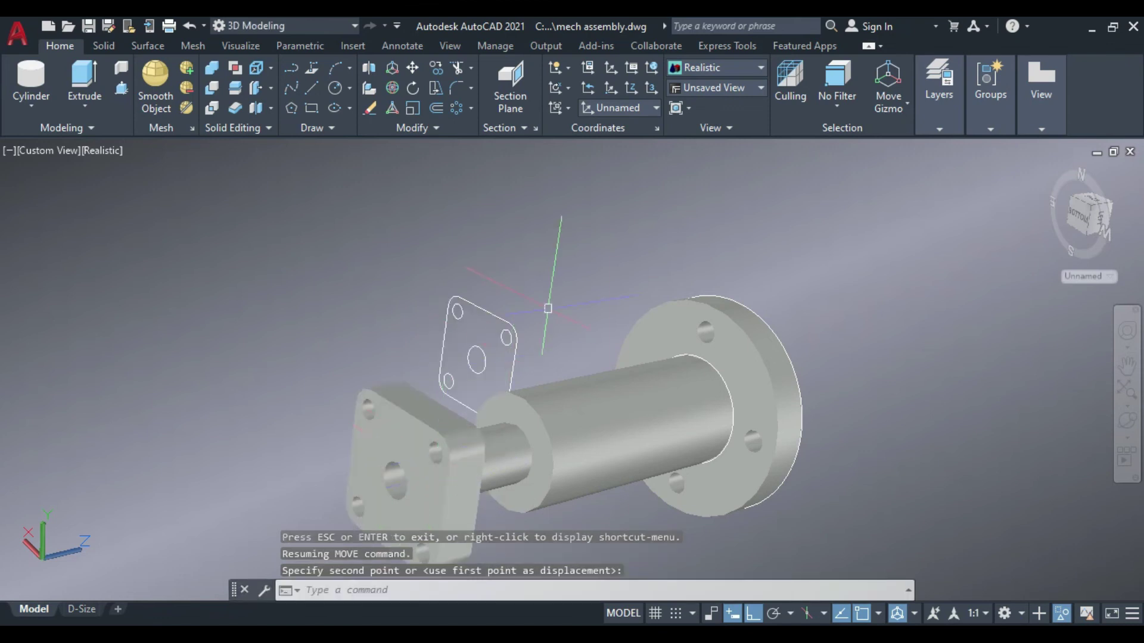
pyautogui.press('Escape')
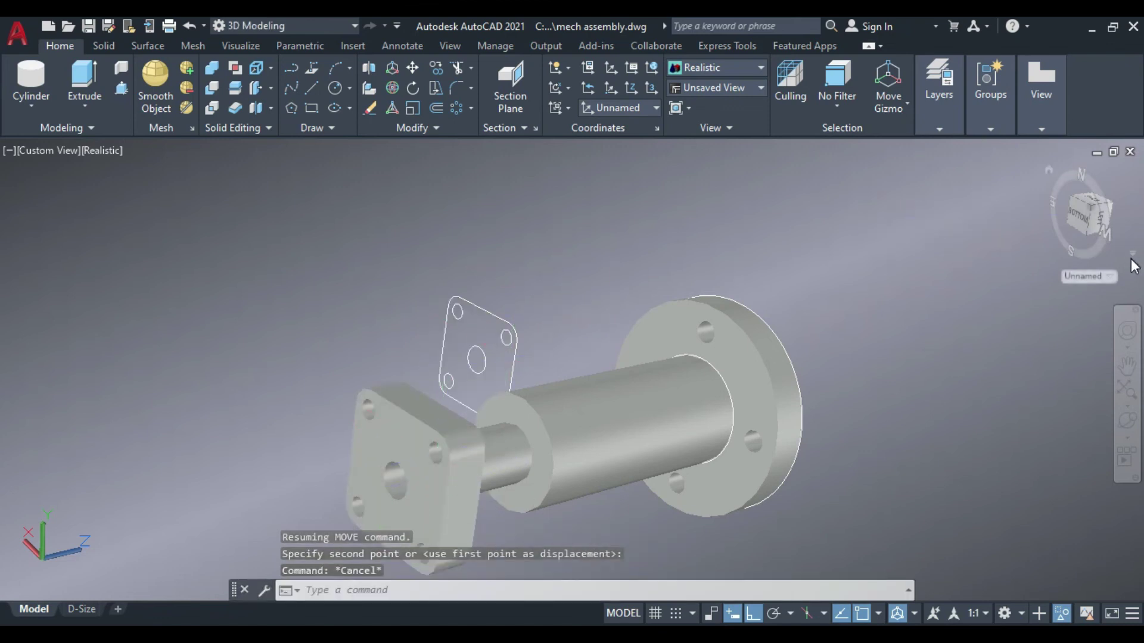
pyautogui.click(1130, 258)
pyautogui.click(1017, 291)
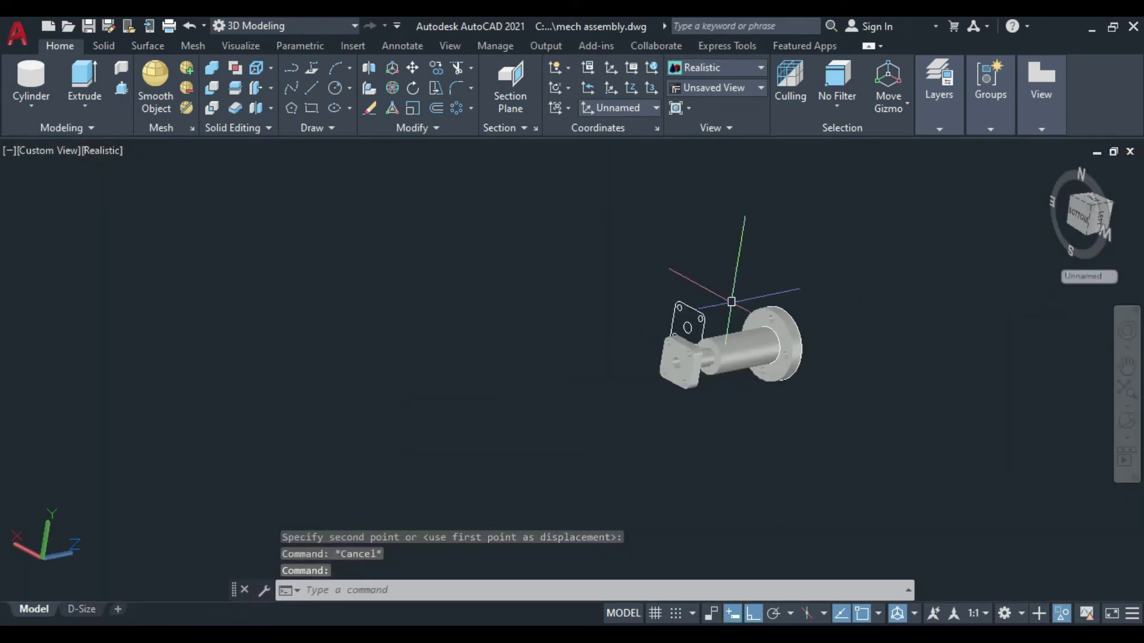
# Orbit the model to face the holed flange, then check the paint.net reference drawing.
pyautogui.click(1127, 419)
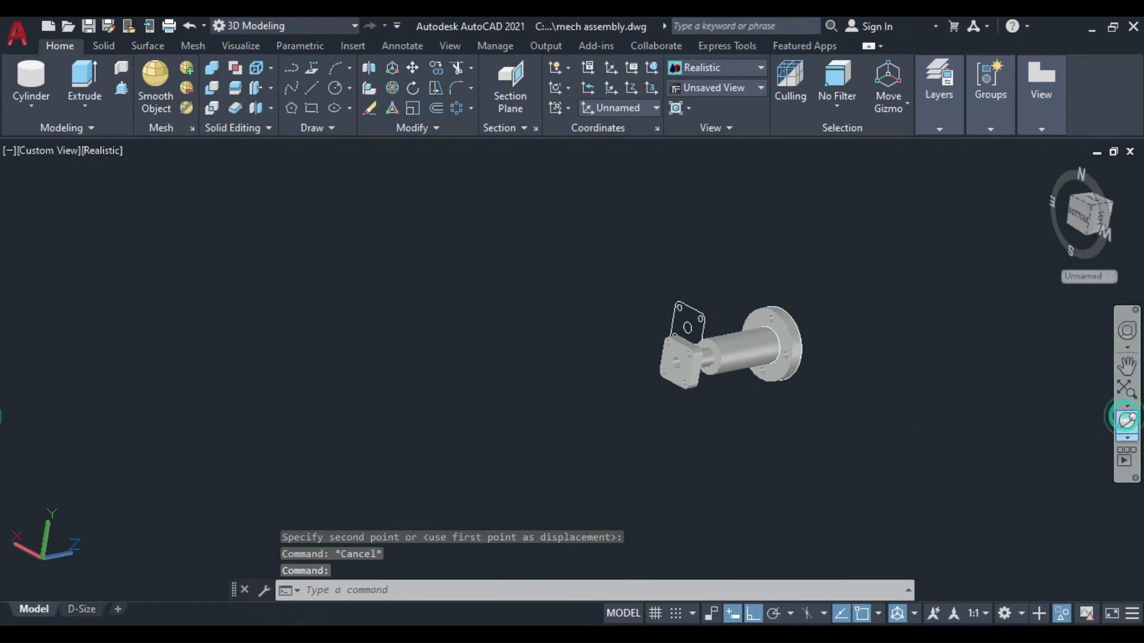
pyautogui.moveTo(712, 387); pyautogui.dragTo(488, 420)
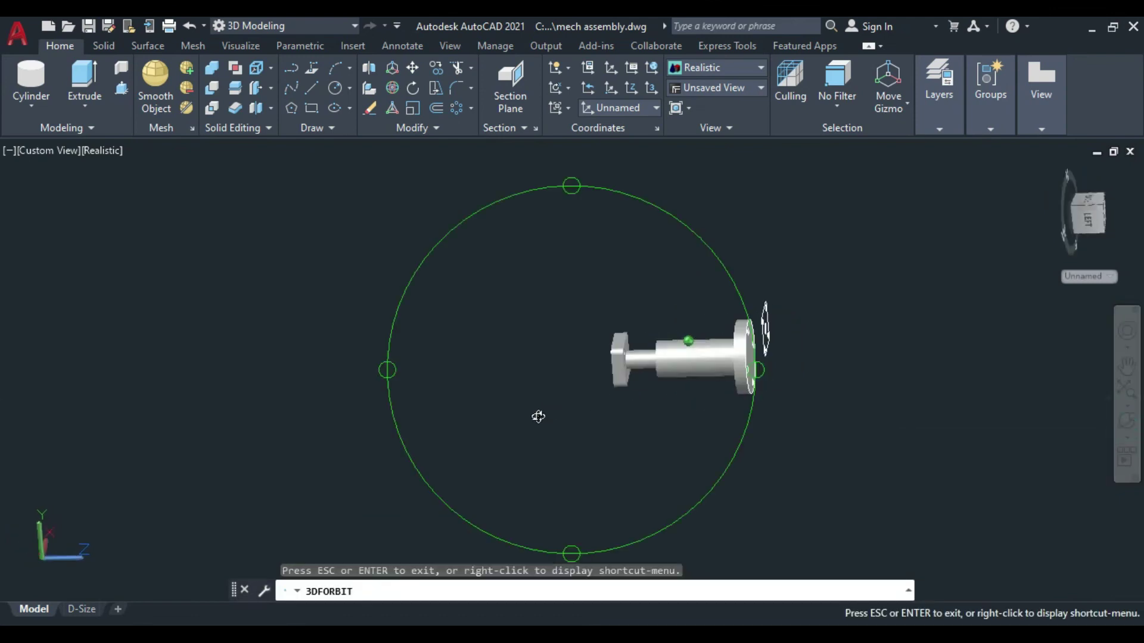
pyautogui.scroll(2, 698, 372)
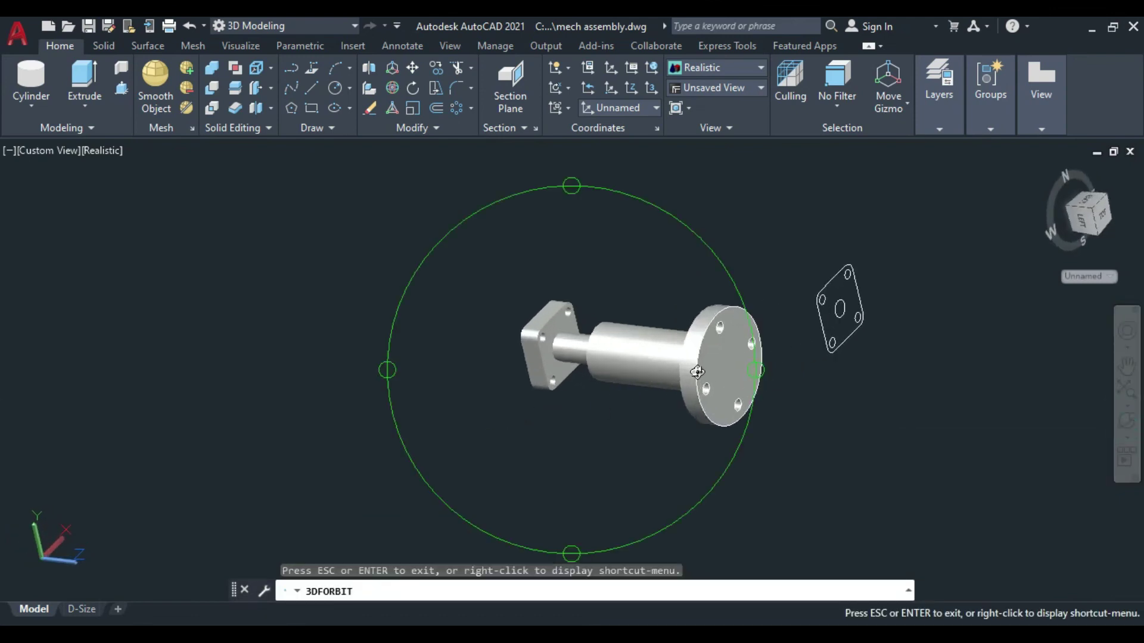
pyautogui.scroll(2, 698, 372)
pyautogui.moveTo(632, 446)
pyautogui.mouseDown()
pyautogui.moveTo(763, 452)
pyautogui.moveTo(794, 441)
pyautogui.moveTo(669, 466)
pyautogui.moveTo(715, 454)
pyautogui.moveTo(665, 446)
pyautogui.mouseUp()
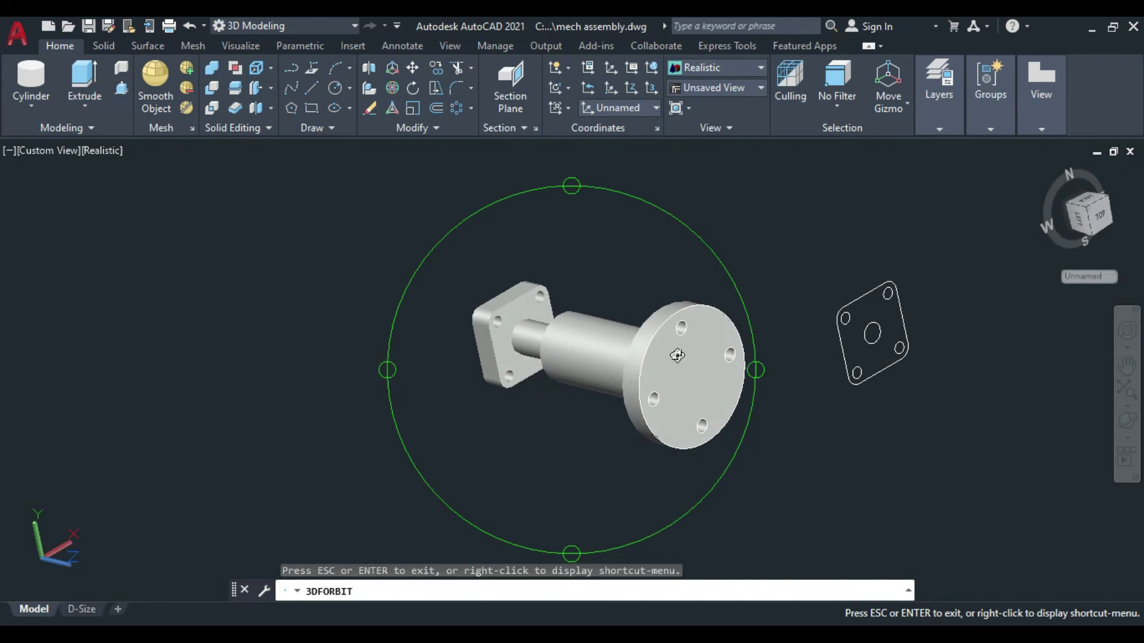
pyautogui.press('Escape')
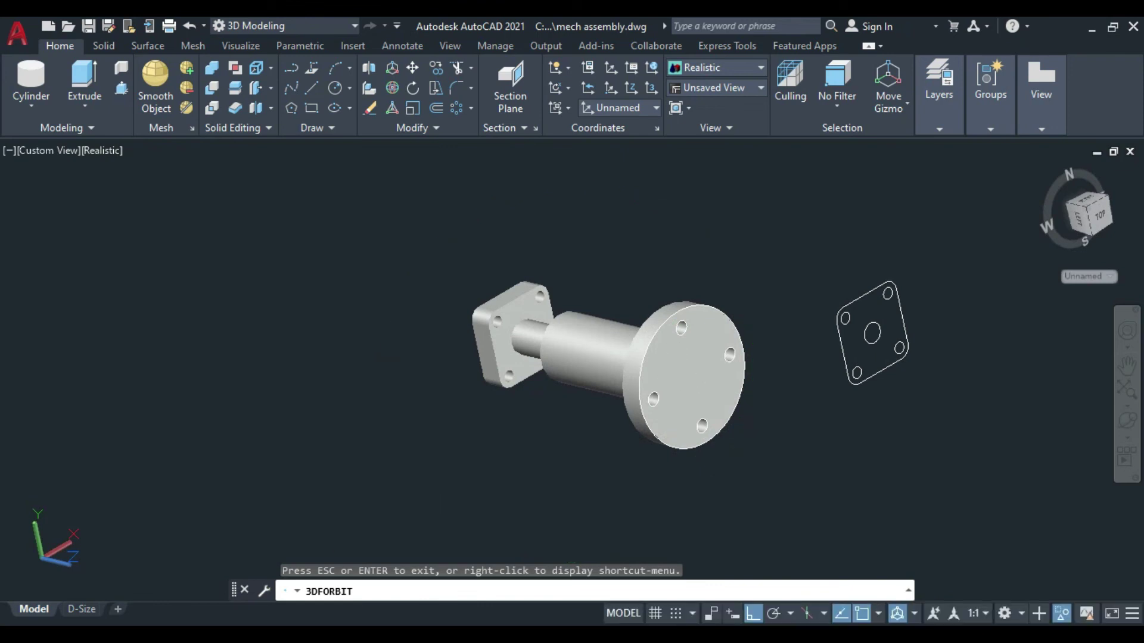
pyautogui.hotkey('alt', 'Tab')
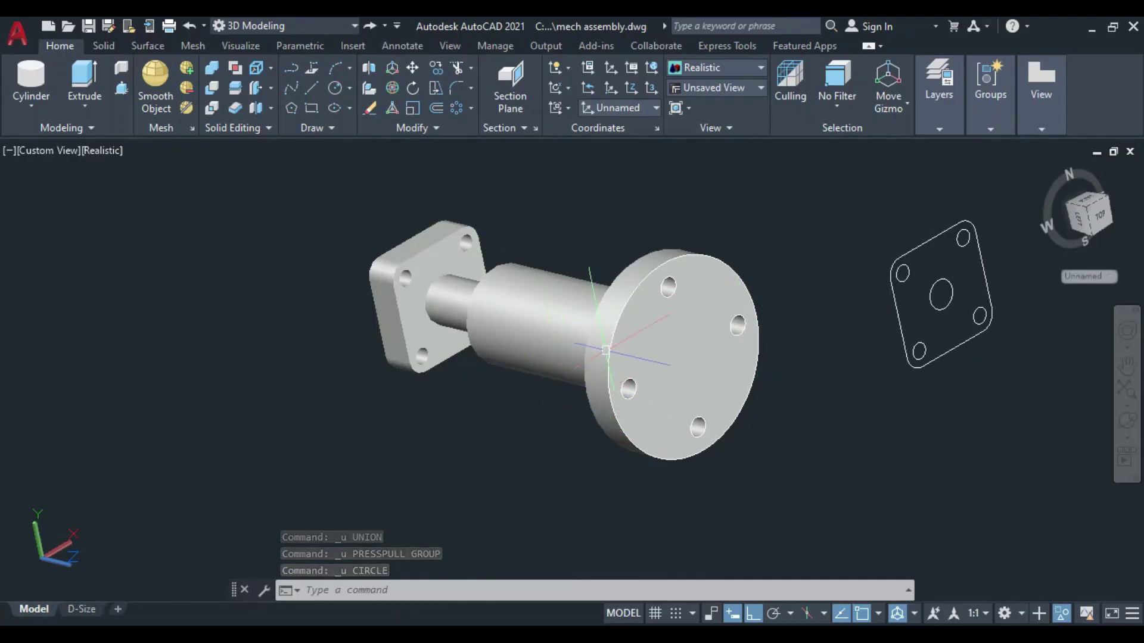
# Union the flange, shaft, neck and end plate (ten objects) into a single solid.
pyautogui.click(613, 345)
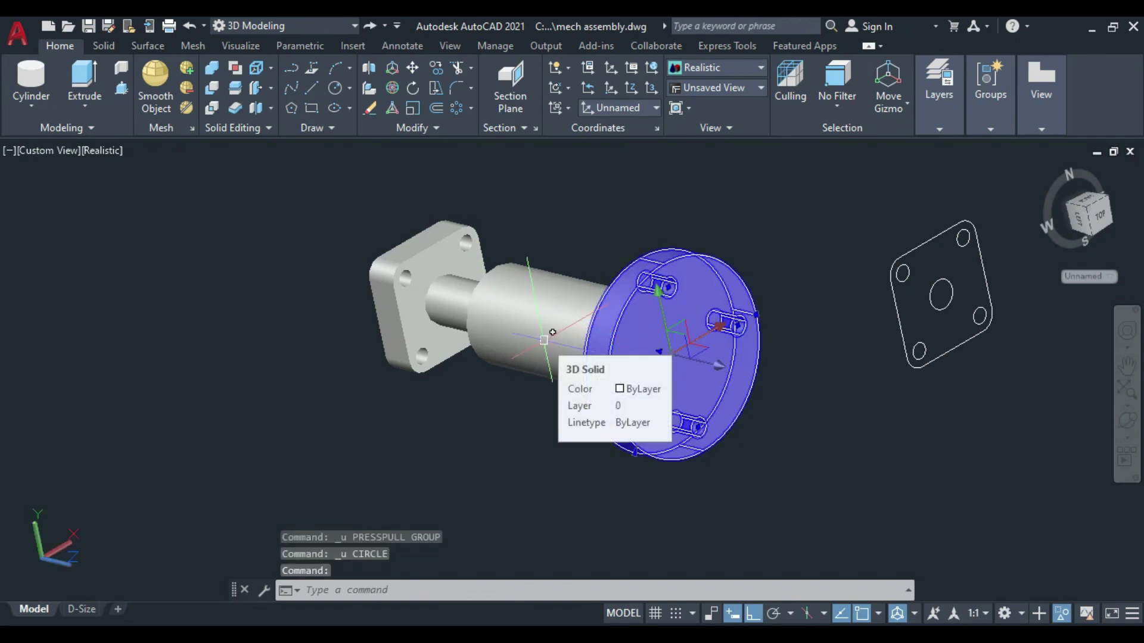
pyautogui.press('Escape')
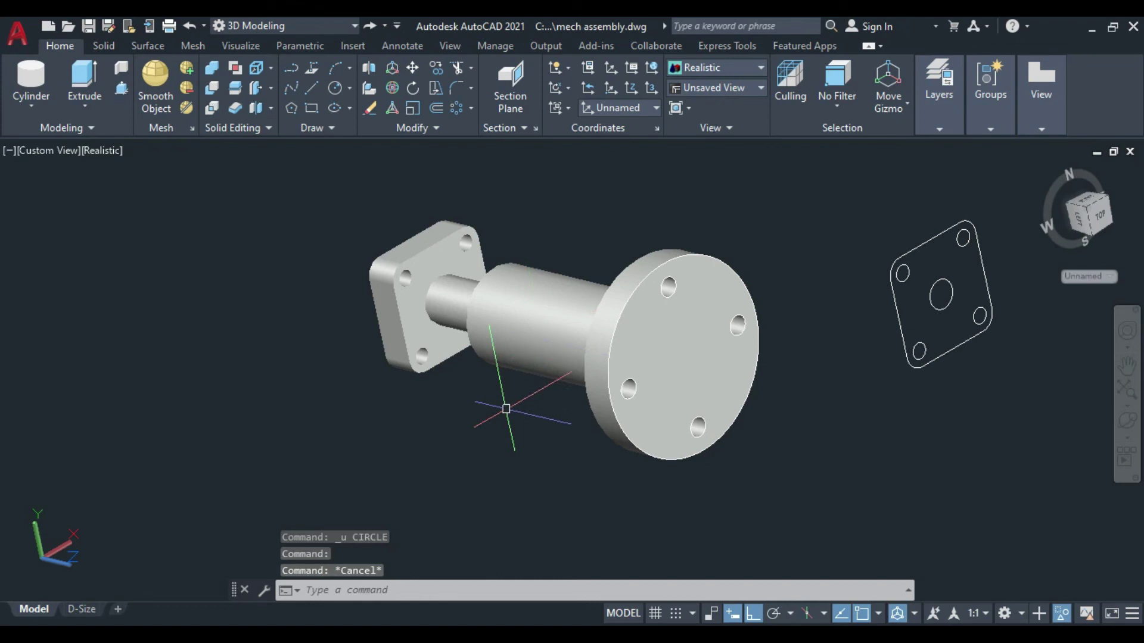
pyautogui.write('UNI')
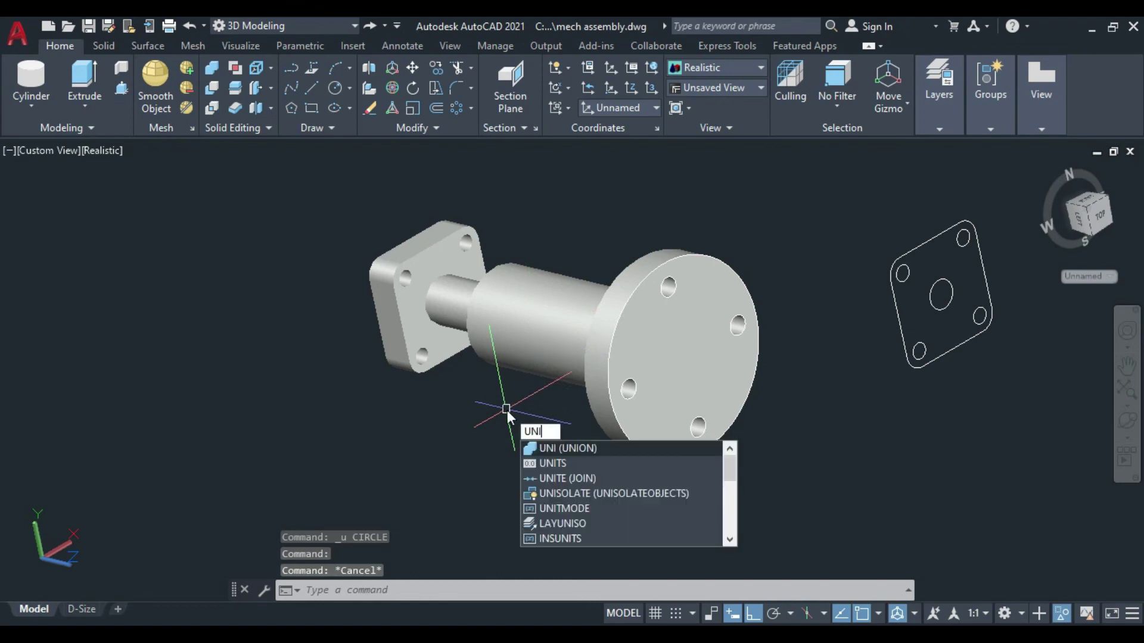
pyautogui.press('Return')
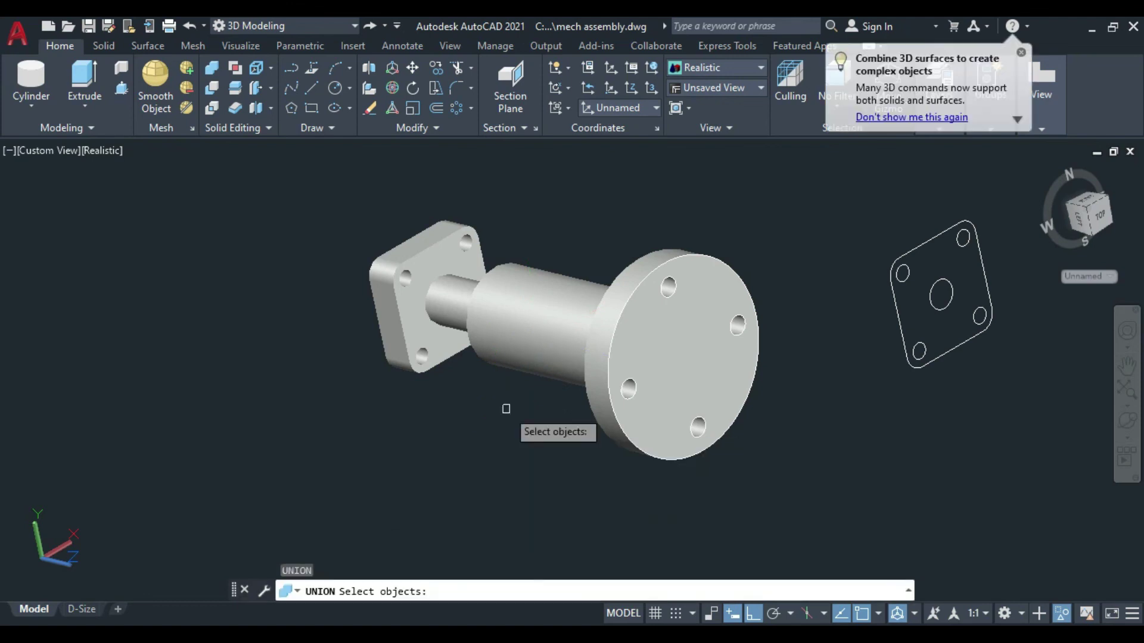
pyautogui.click(759, 247)
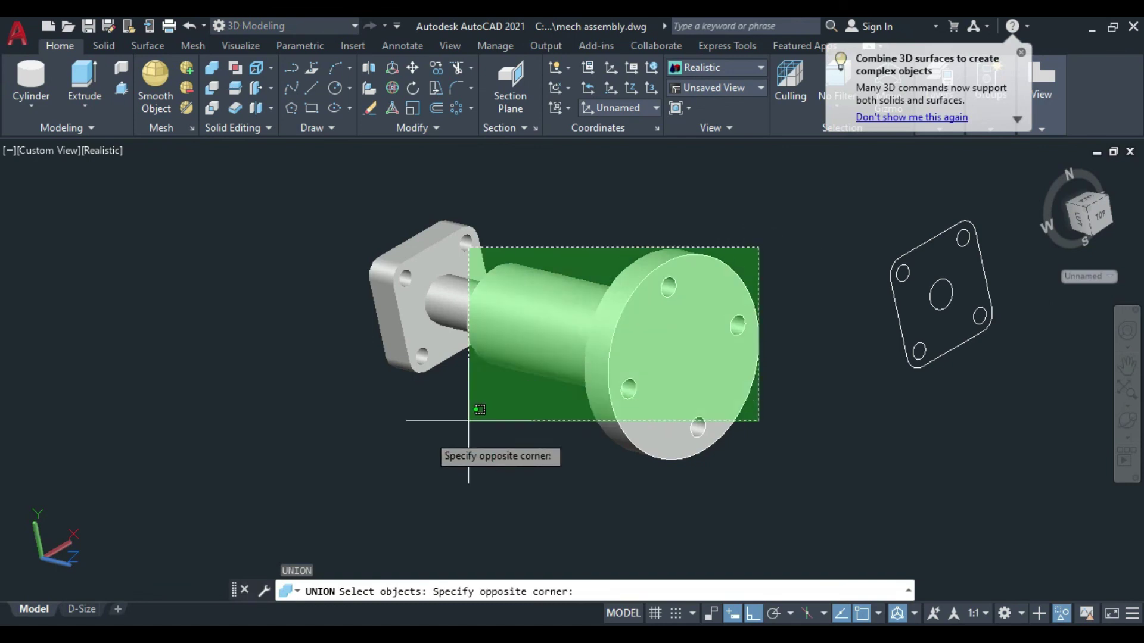
pyautogui.click(369, 443)
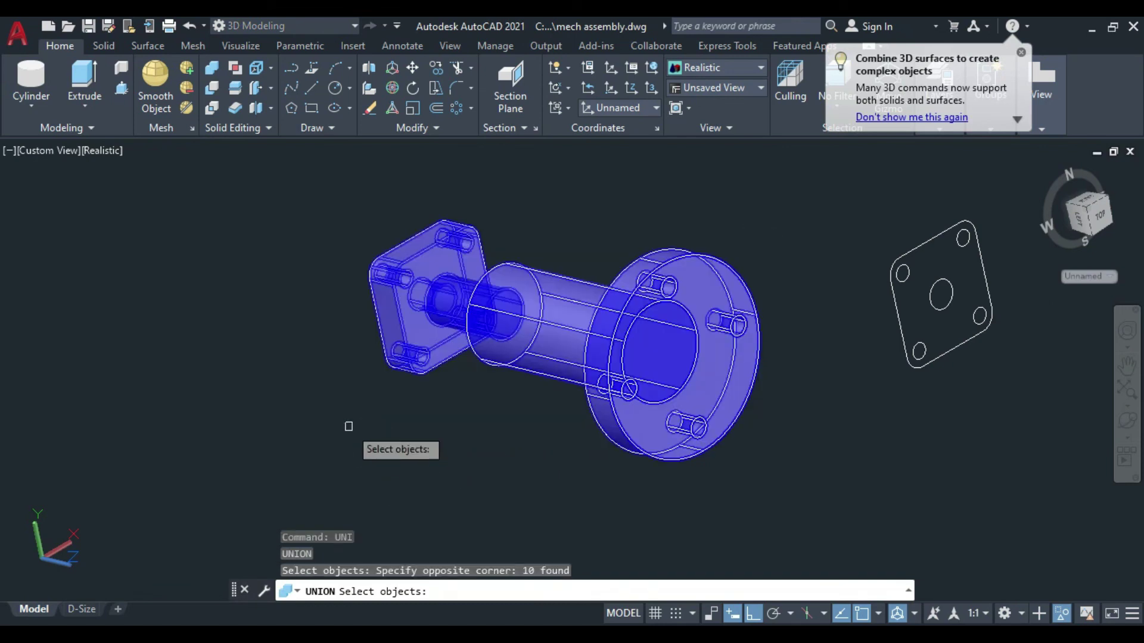
pyautogui.press('Return')
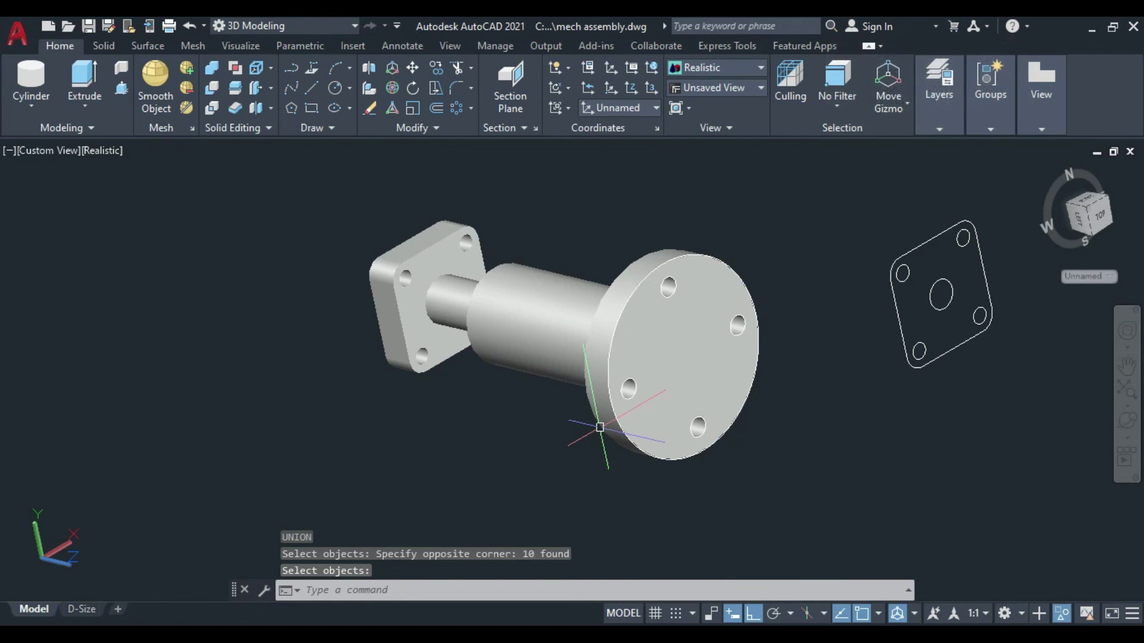
# Draw a 45-diameter circle at the flange centre.
pyautogui.write('c')
pyautogui.press('Return')
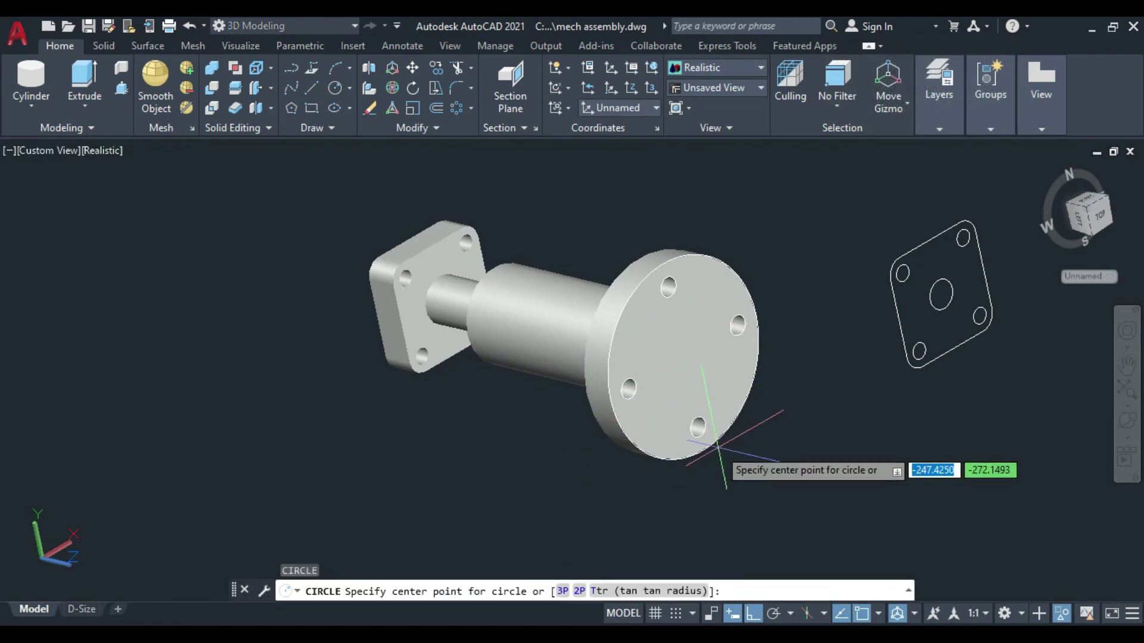
pyautogui.click(683, 356)
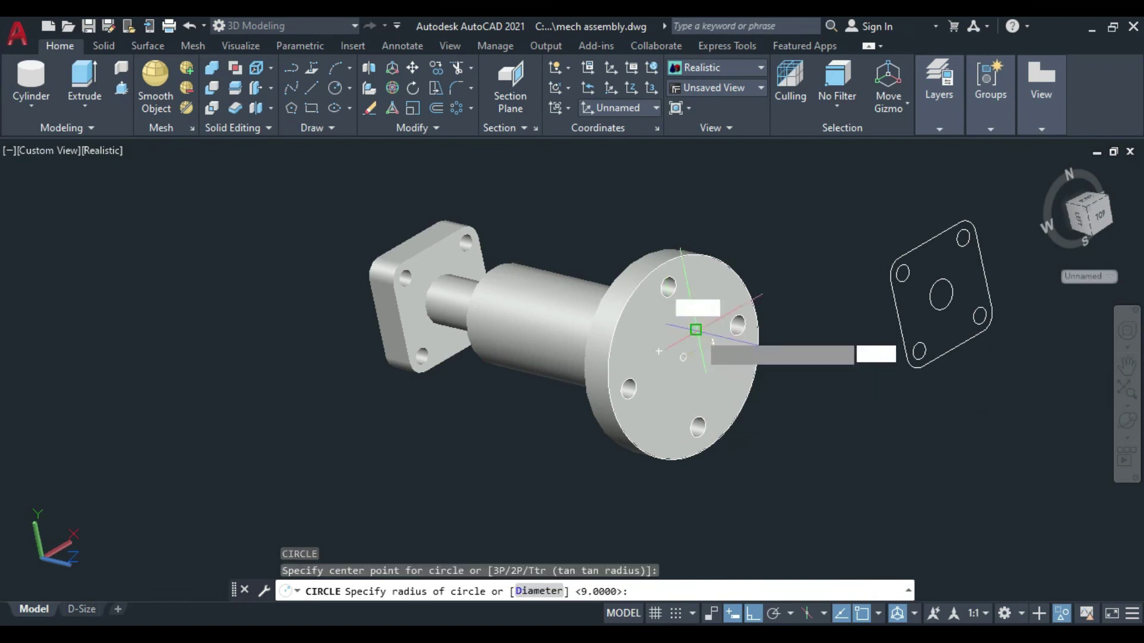
pyautogui.scroll(2, 696, 331)
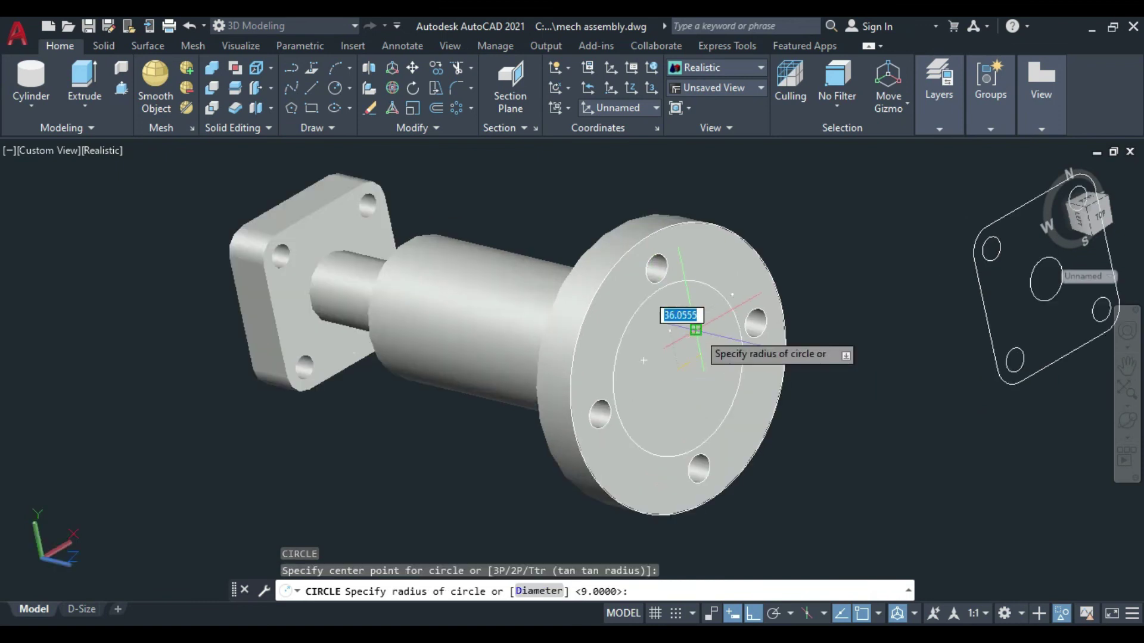
pyautogui.click(538, 591)
pyautogui.write('45')
pyautogui.press('Return')
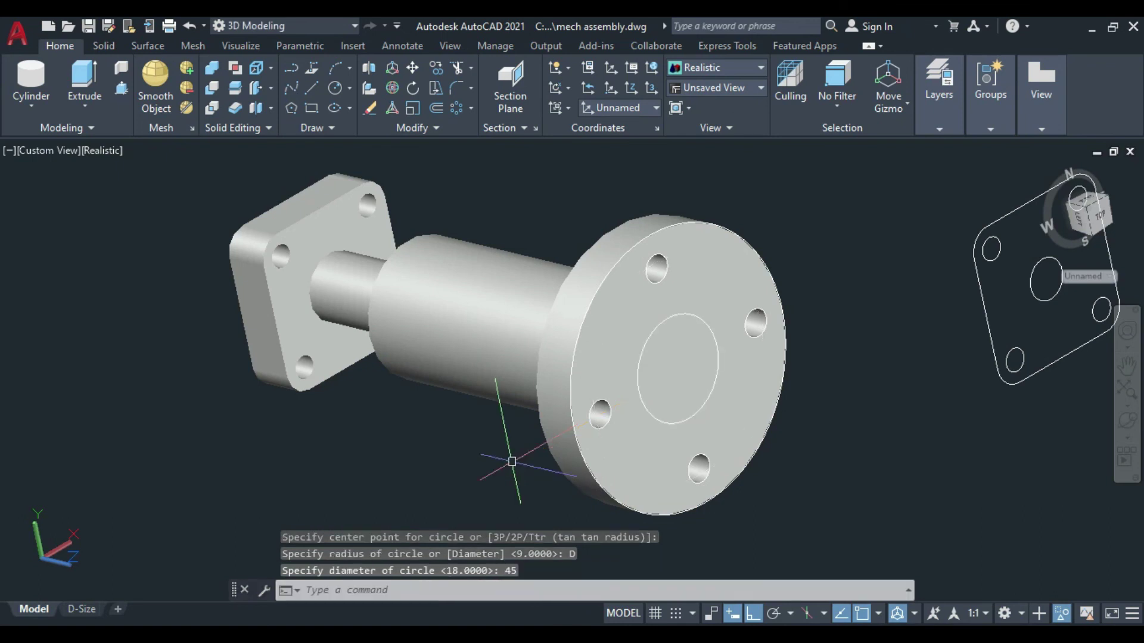
# Press-pull the circle 144 deep to cut the bore through flange and shaft.
pyautogui.scroll(-2, 512, 461)
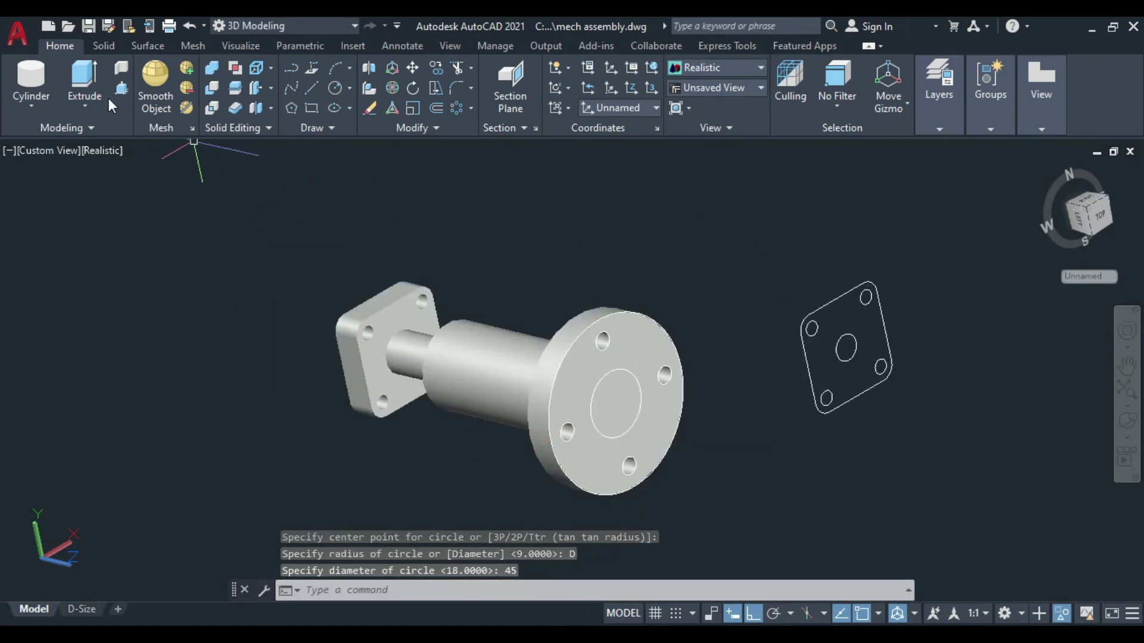
pyautogui.click(122, 89)
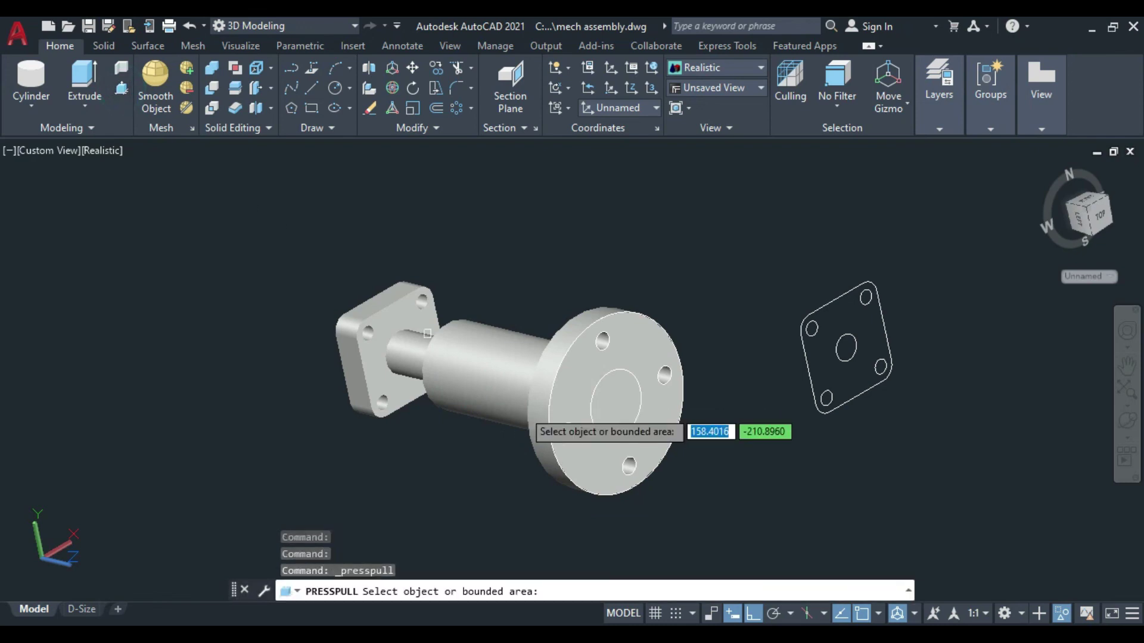
pyautogui.click(613, 402)
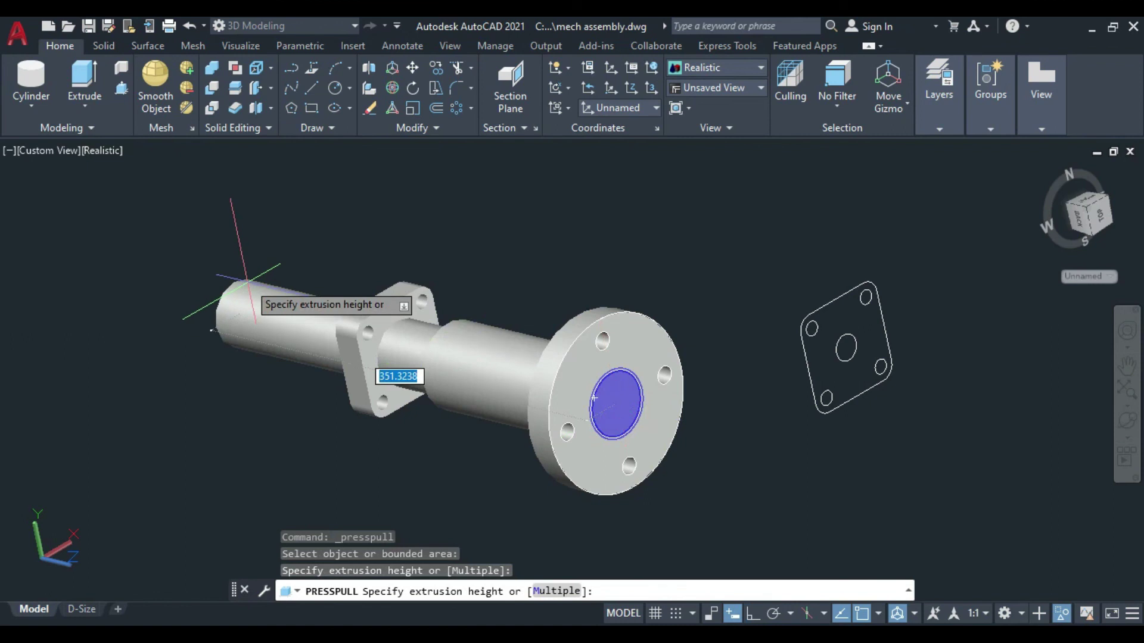
pyautogui.write('144')
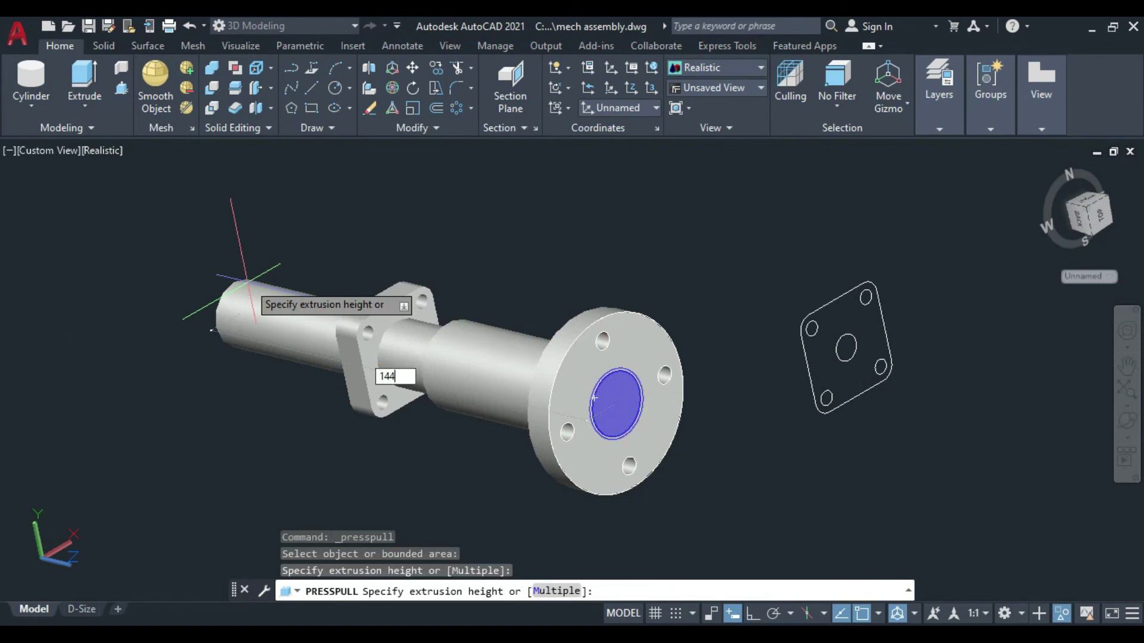
pyautogui.press('Return')
pyautogui.press('F8')
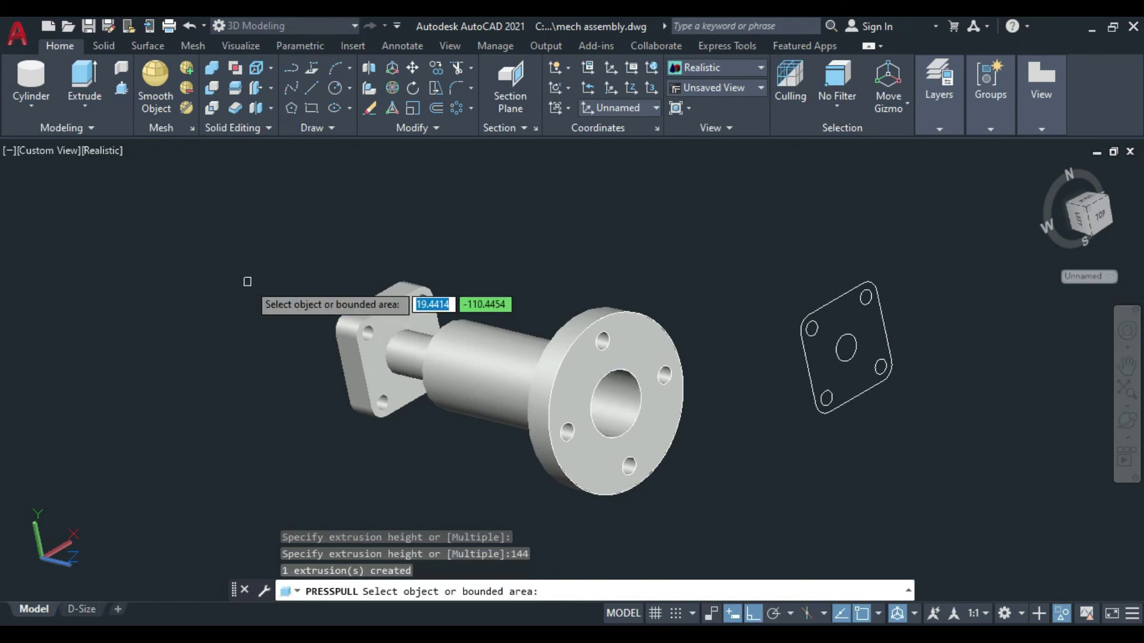
pyautogui.press('Return')
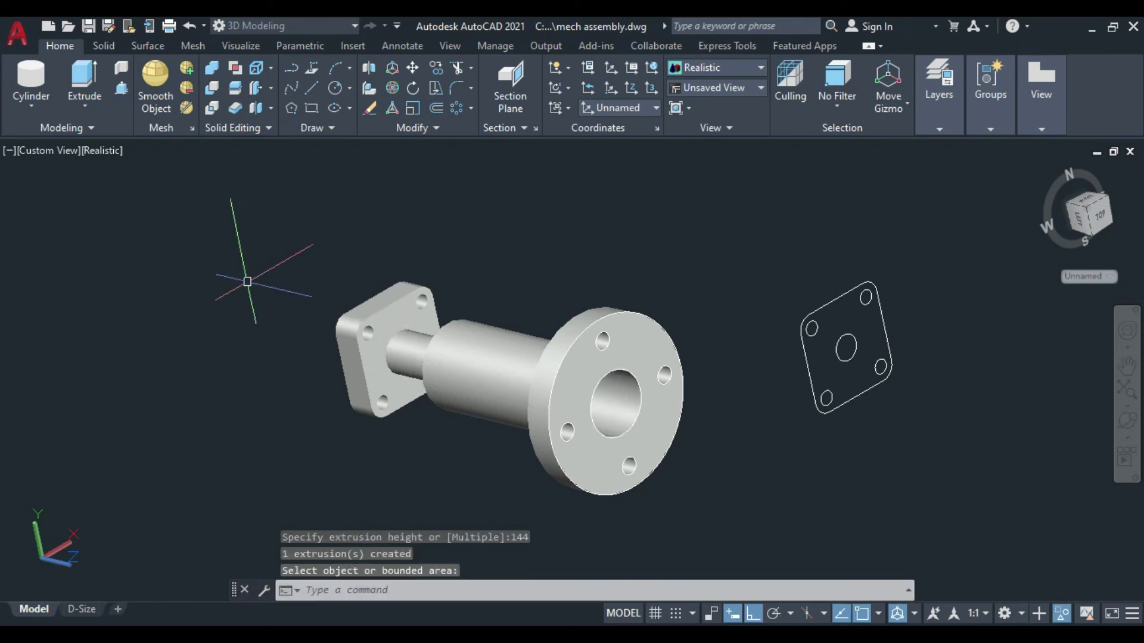
pyautogui.click(590, 377)
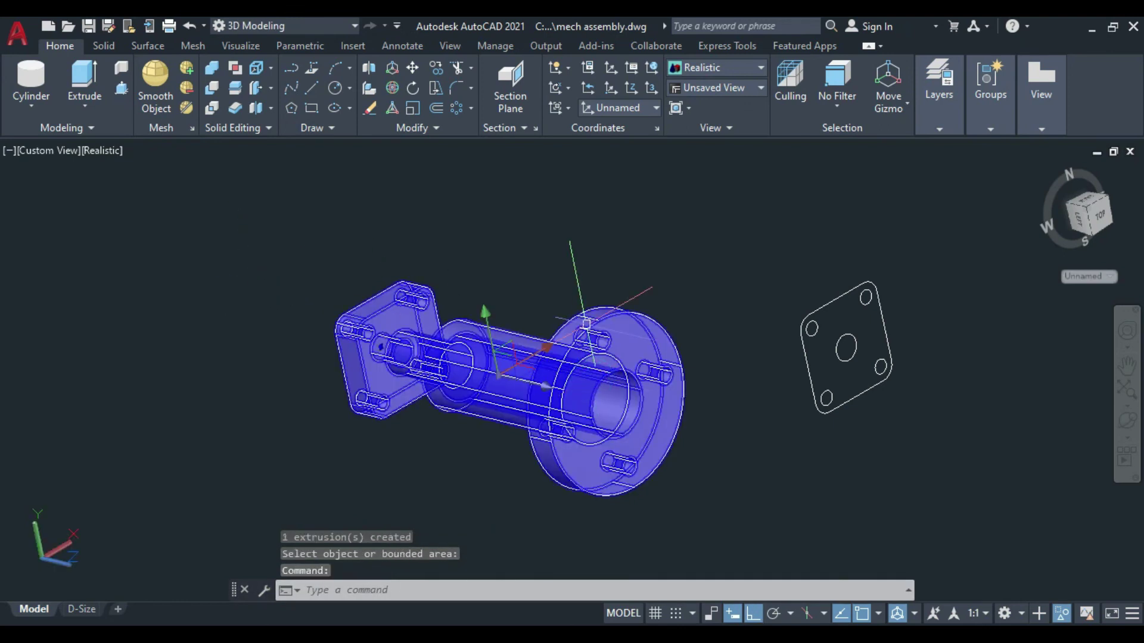
pyautogui.press('Escape')
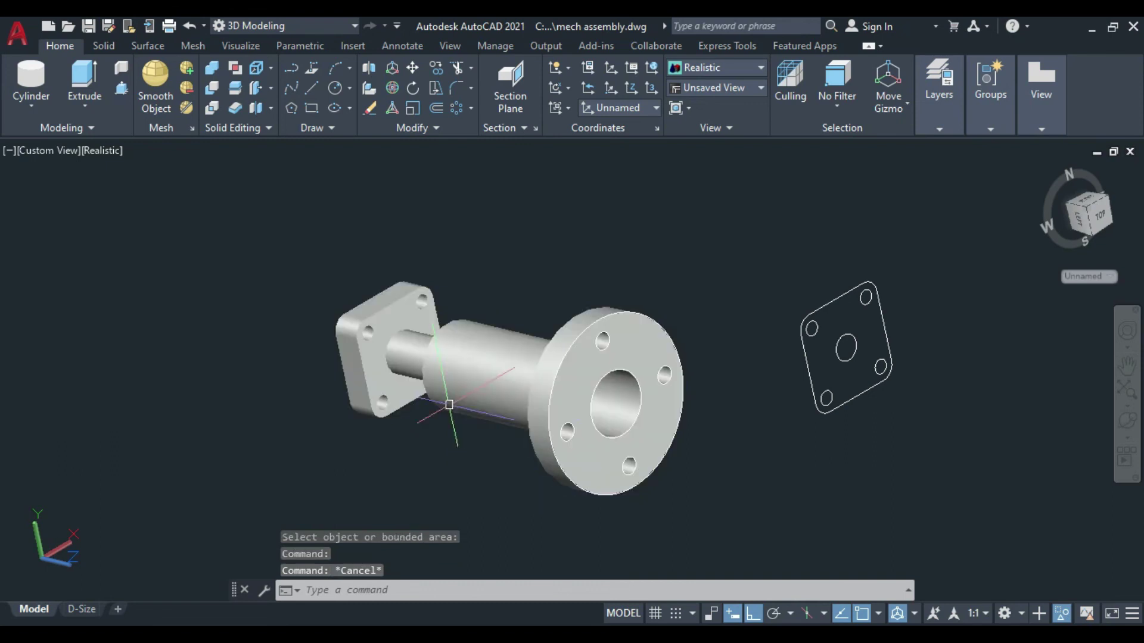
# Orbit the model to view the square end plate side, then exit orbit and enable Dynamic Input.
pyautogui.click(1125, 425)
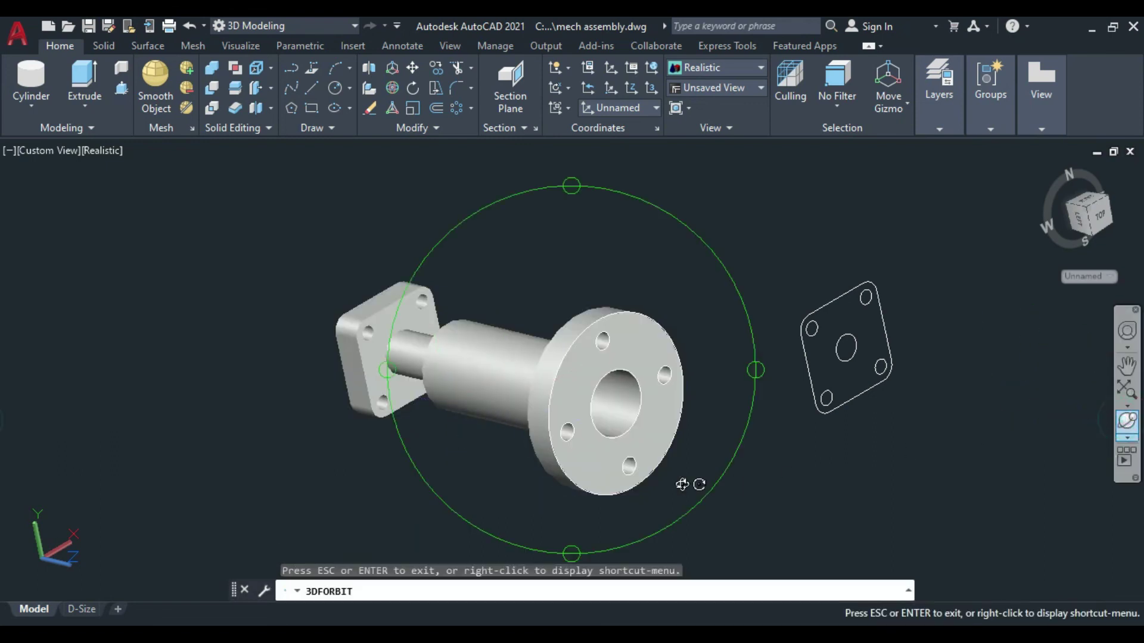
pyautogui.moveTo(677, 477)
pyautogui.mouseDown()
pyautogui.moveTo(572, 485)
pyautogui.moveTo(541, 475)
pyautogui.moveTo(666, 503)
pyautogui.moveTo(731, 495)
pyautogui.mouseUp()
pyautogui.moveTo(490, 283)
pyautogui.mouseDown()
pyautogui.moveTo(395, 382)
pyautogui.moveTo(651, 355)
pyautogui.moveTo(590, 301)
pyautogui.moveTo(590, 391)
pyautogui.moveTo(562, 395)
pyautogui.moveTo(651, 454)
pyautogui.moveTo(638, 365)
pyautogui.moveTo(523, 327)
pyautogui.mouseUp()
pyautogui.moveTo(445, 403); pyautogui.dragTo(482, 409)
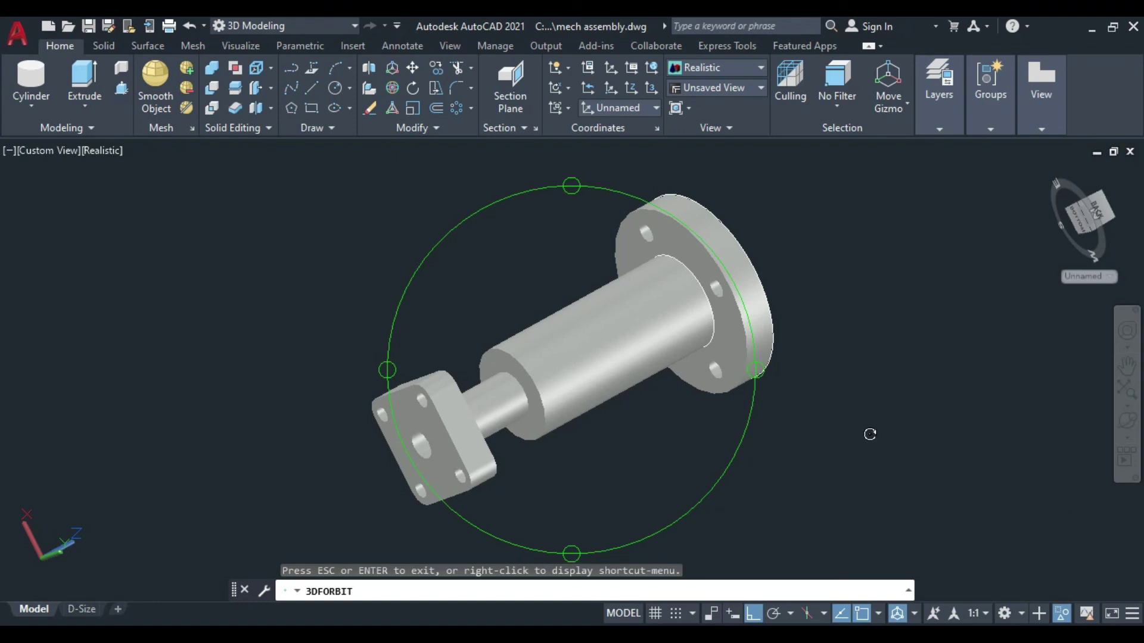
pyautogui.rightClick(870, 434)
pyautogui.click(920, 121)
pyautogui.press('F12')
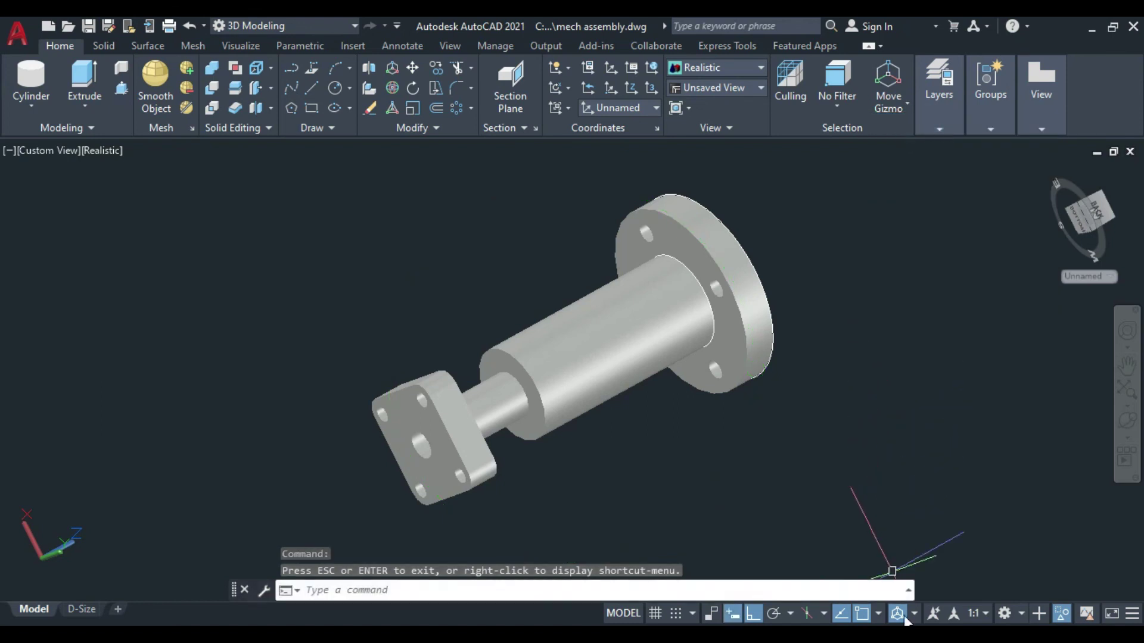